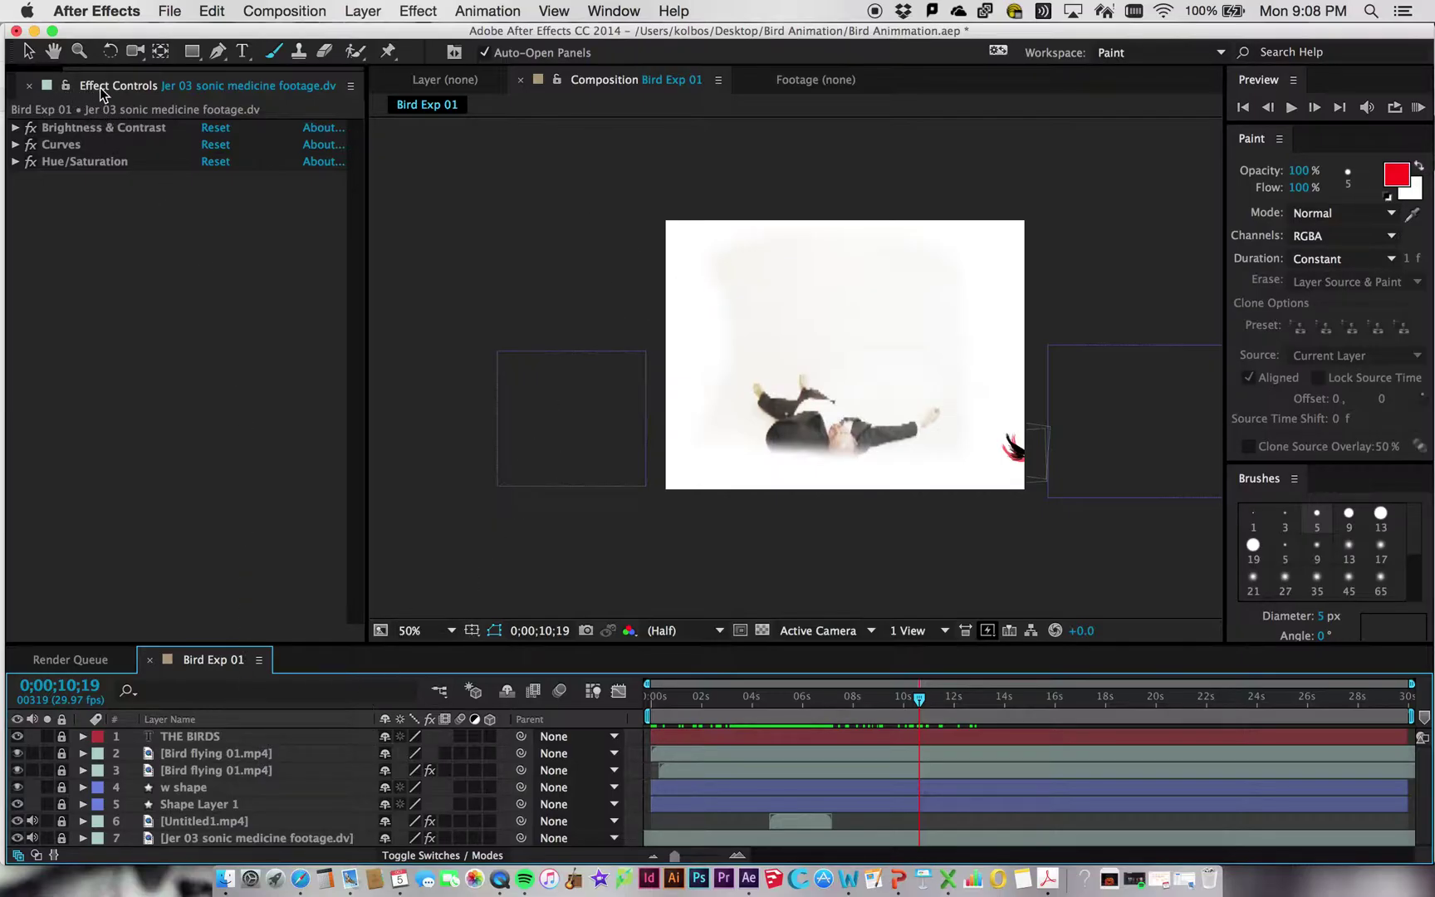
pyautogui.click(226, 86)
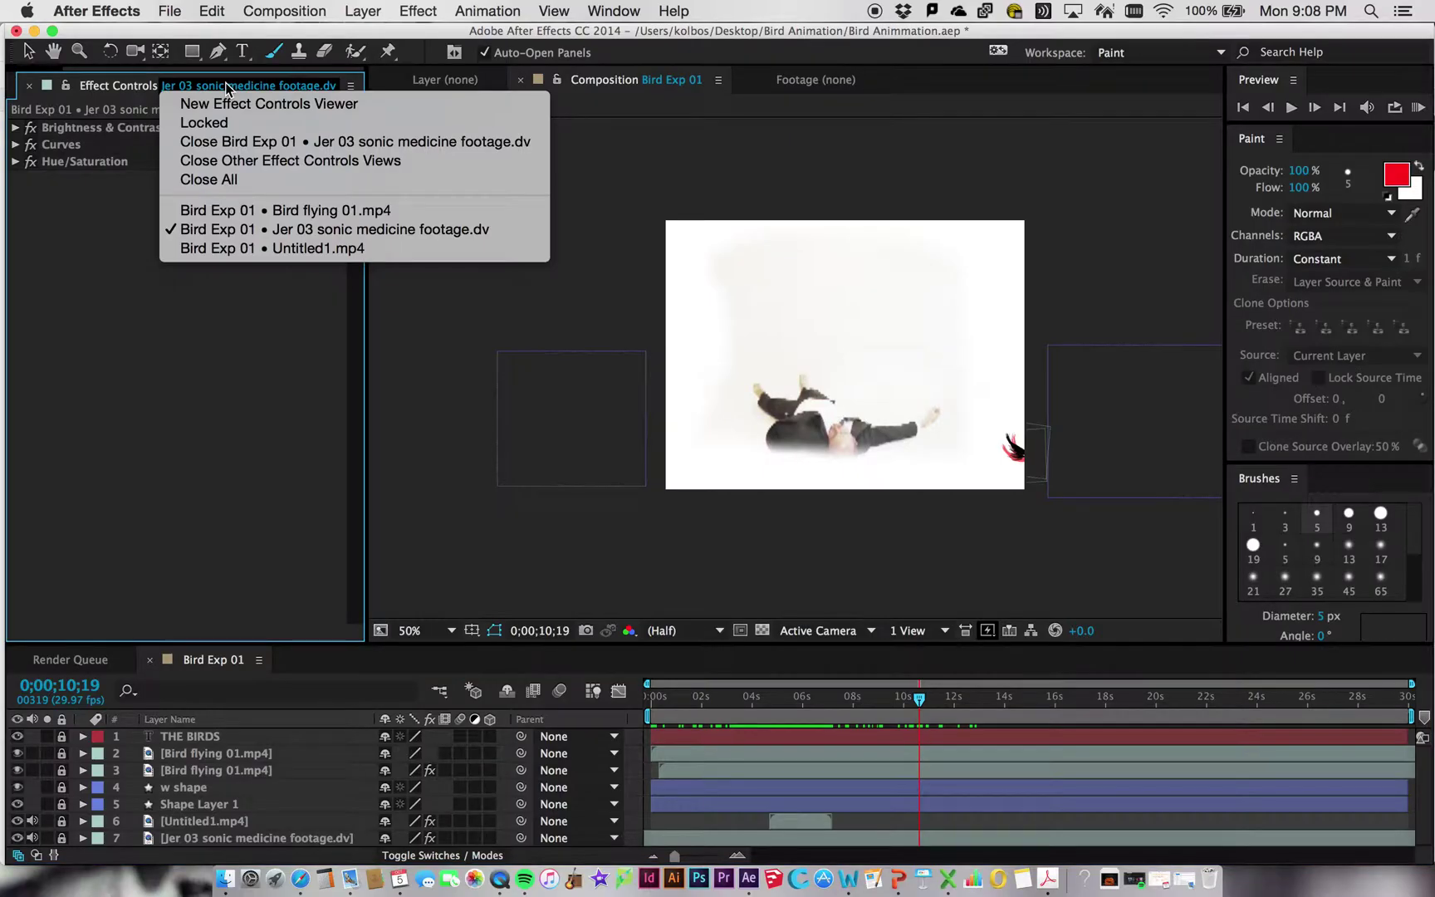
pyautogui.click(12, 81)
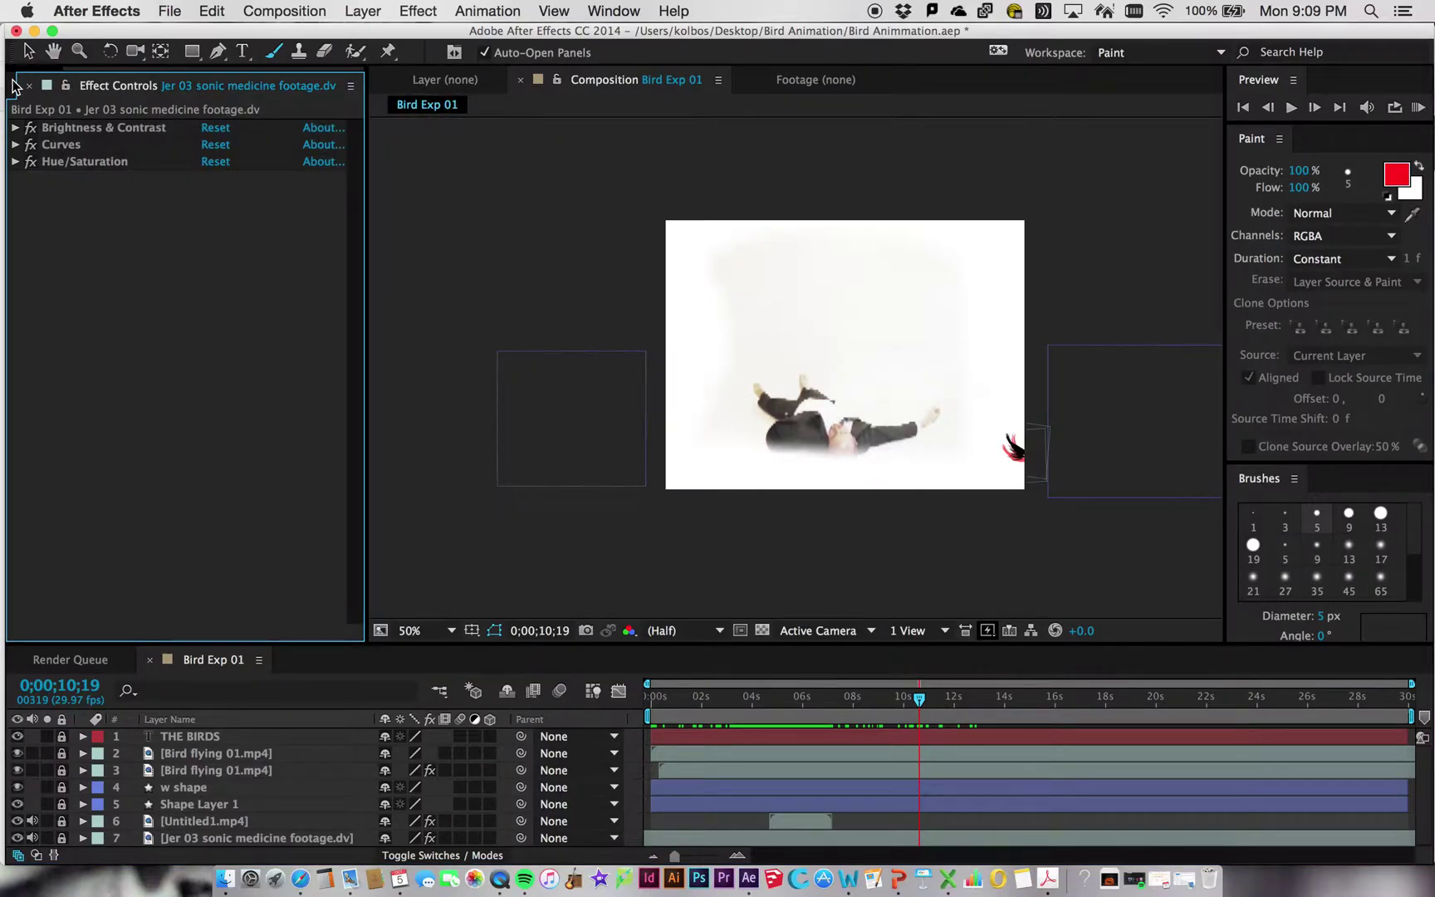
pyautogui.moveTo(362, 139); pyautogui.dragTo(532, 139)
pyautogui.click(37, 79)
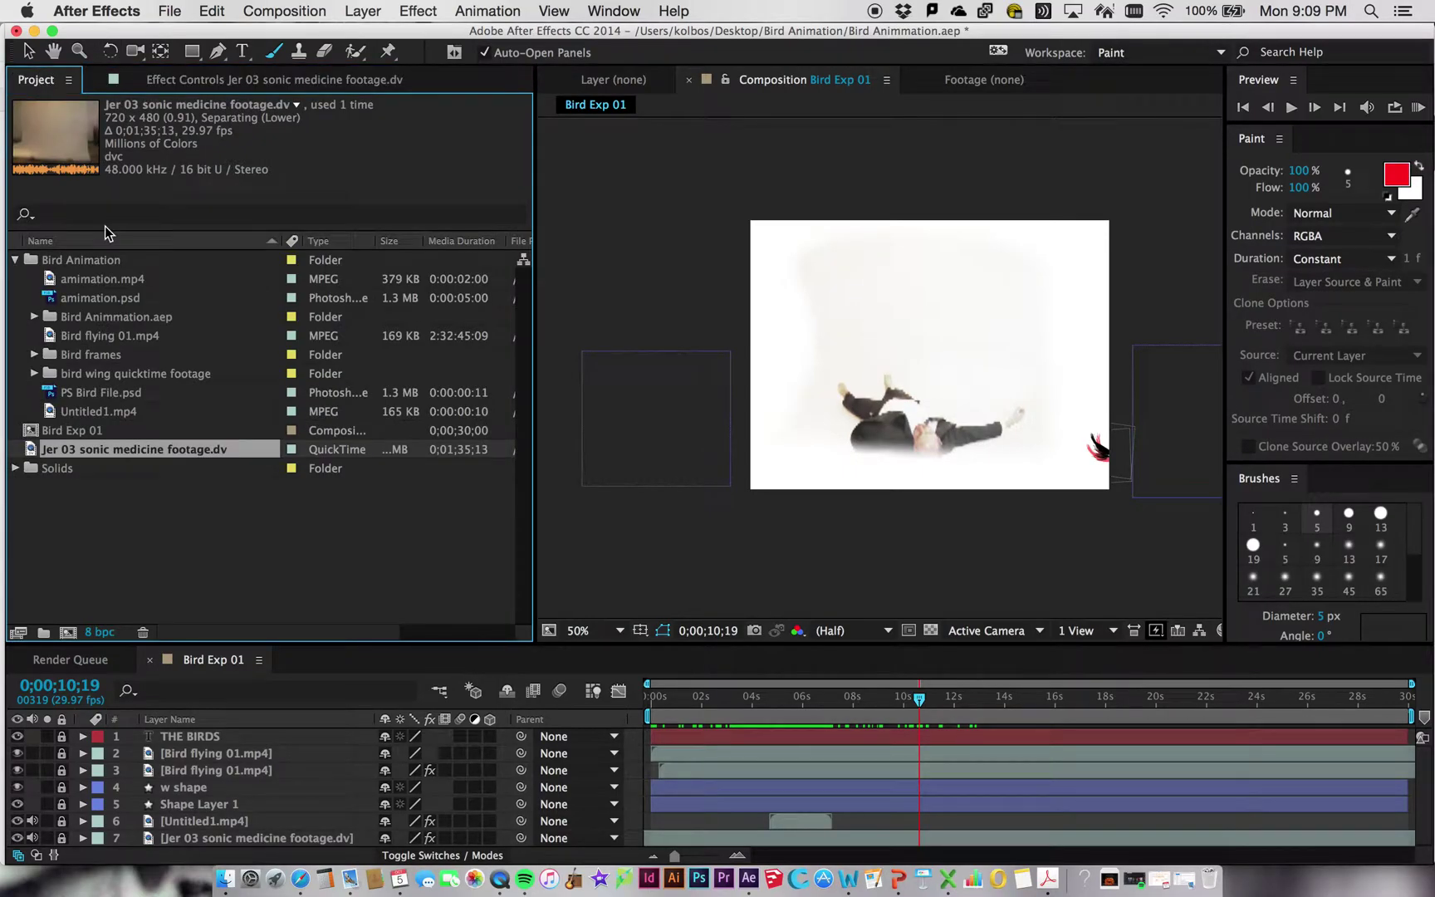
pyautogui.click(235, 82)
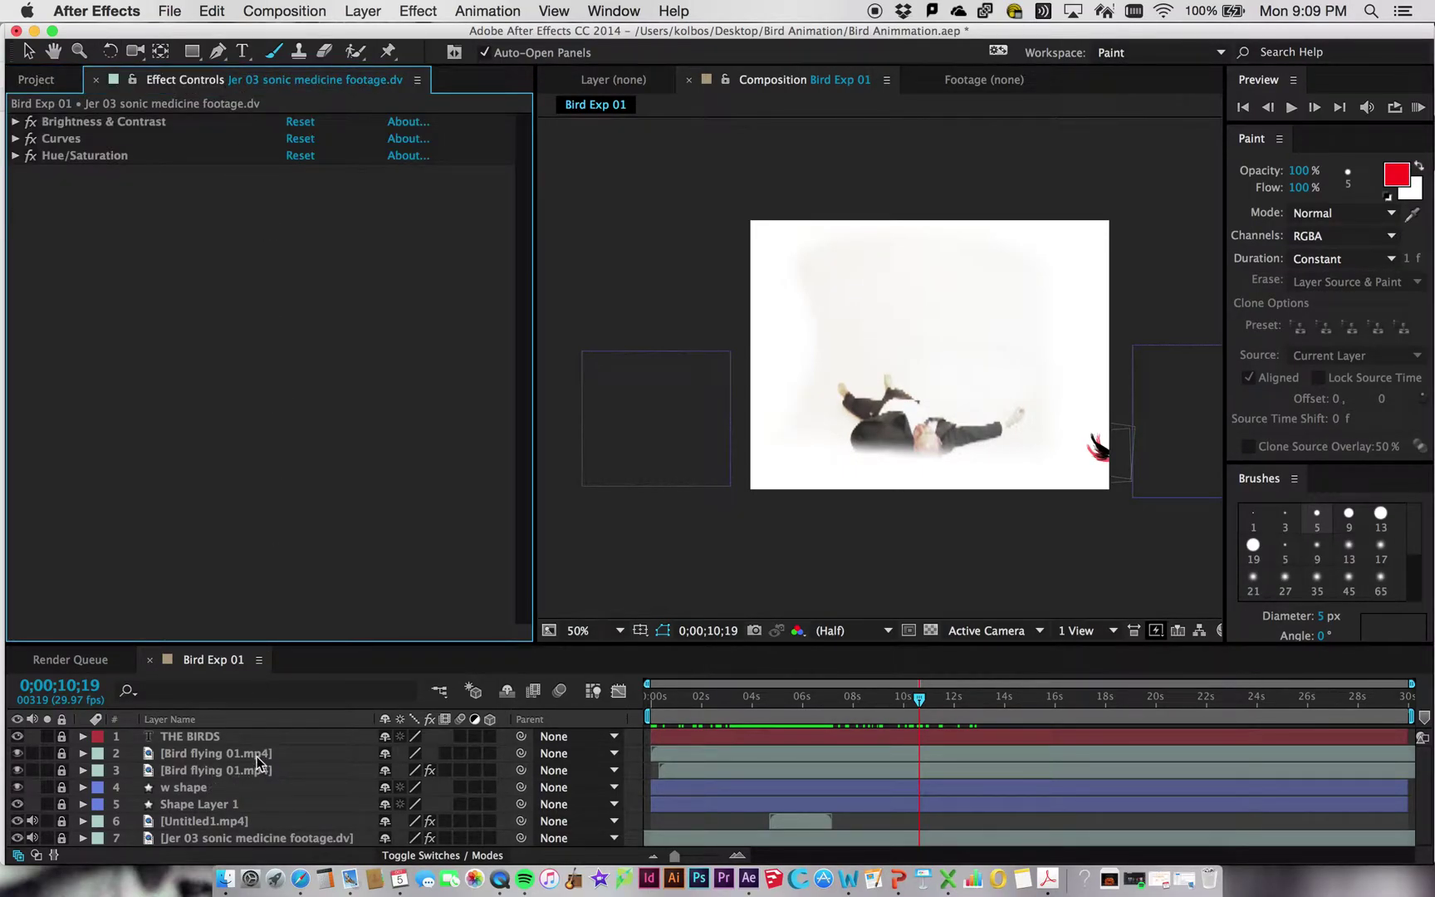
pyautogui.moveTo(535, 237); pyautogui.dragTo(357, 231)
pyautogui.click(361, 11)
pyautogui.click(363, 12)
pyautogui.click(362, 12)
pyautogui.moveTo(382, 35)
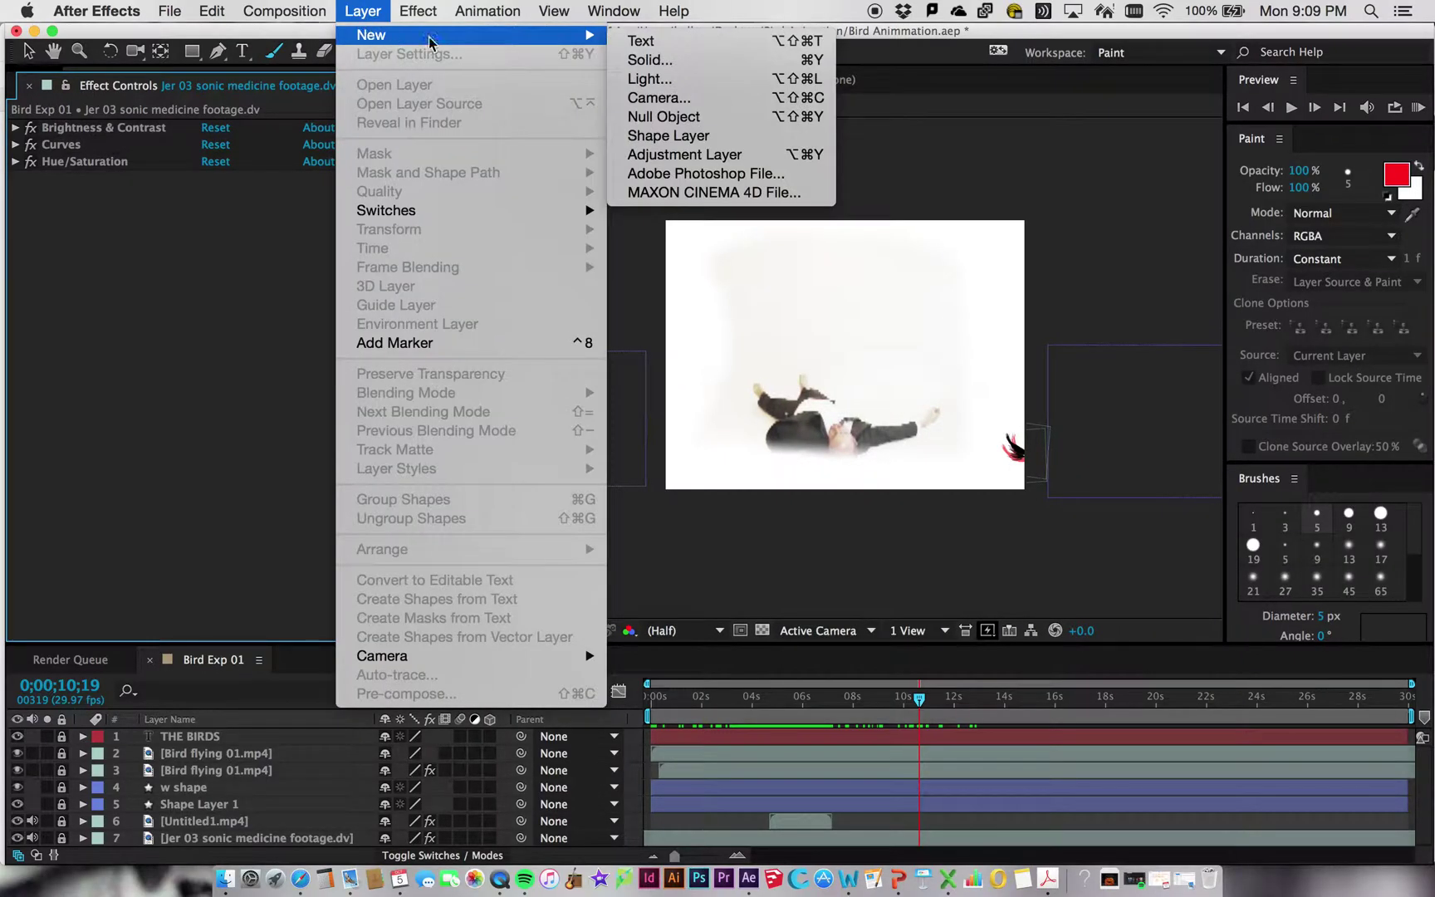
pyautogui.click(646, 60)
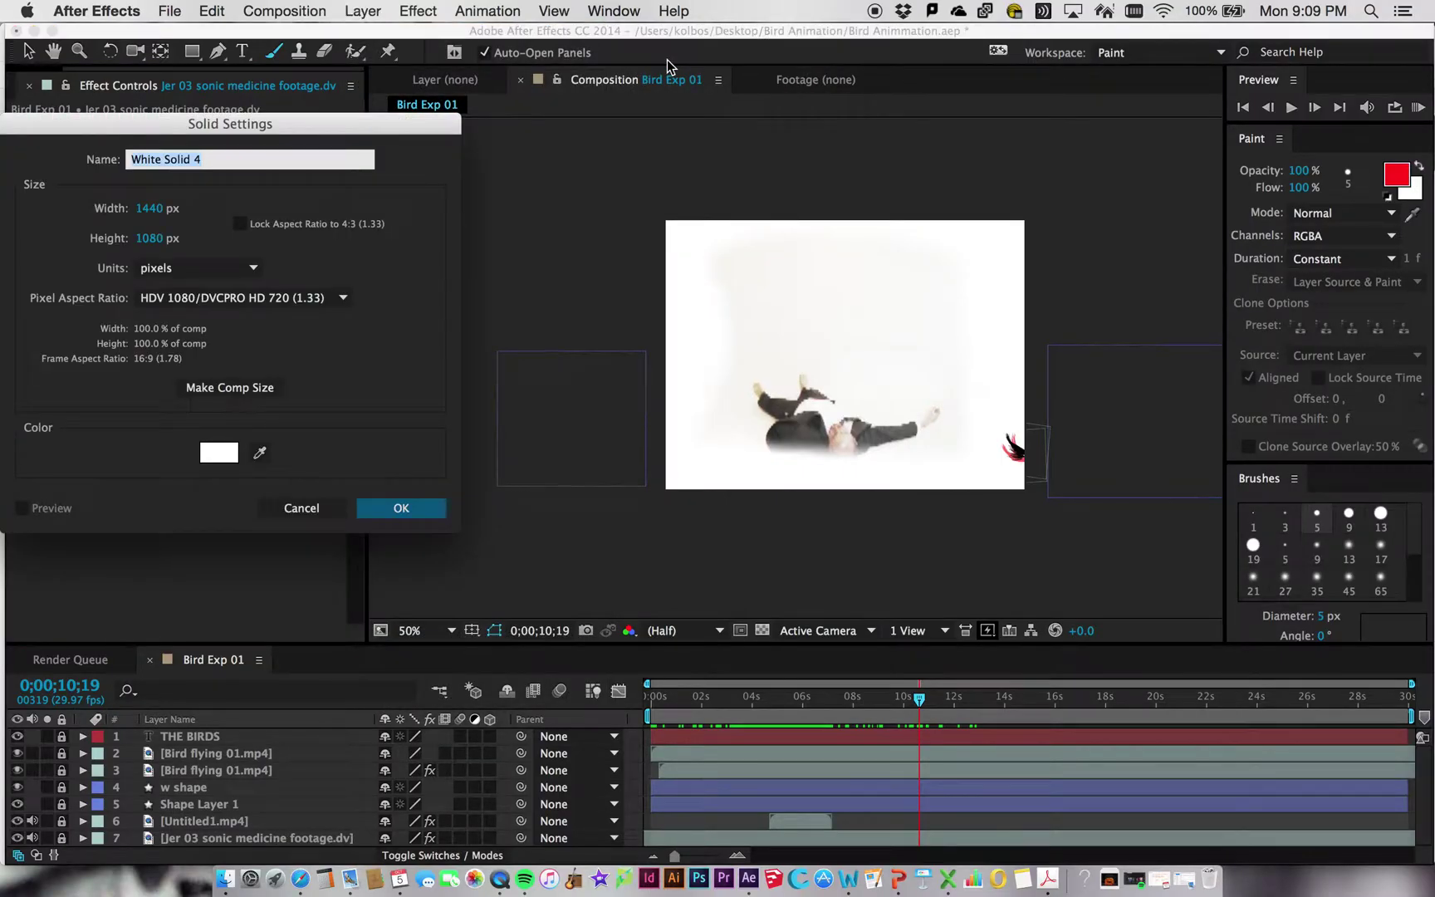
pyautogui.click(393, 510)
# Step: Add a new shape layer to the Bird Exp 01 composition and delete it again
pyautogui.click(365, 11)
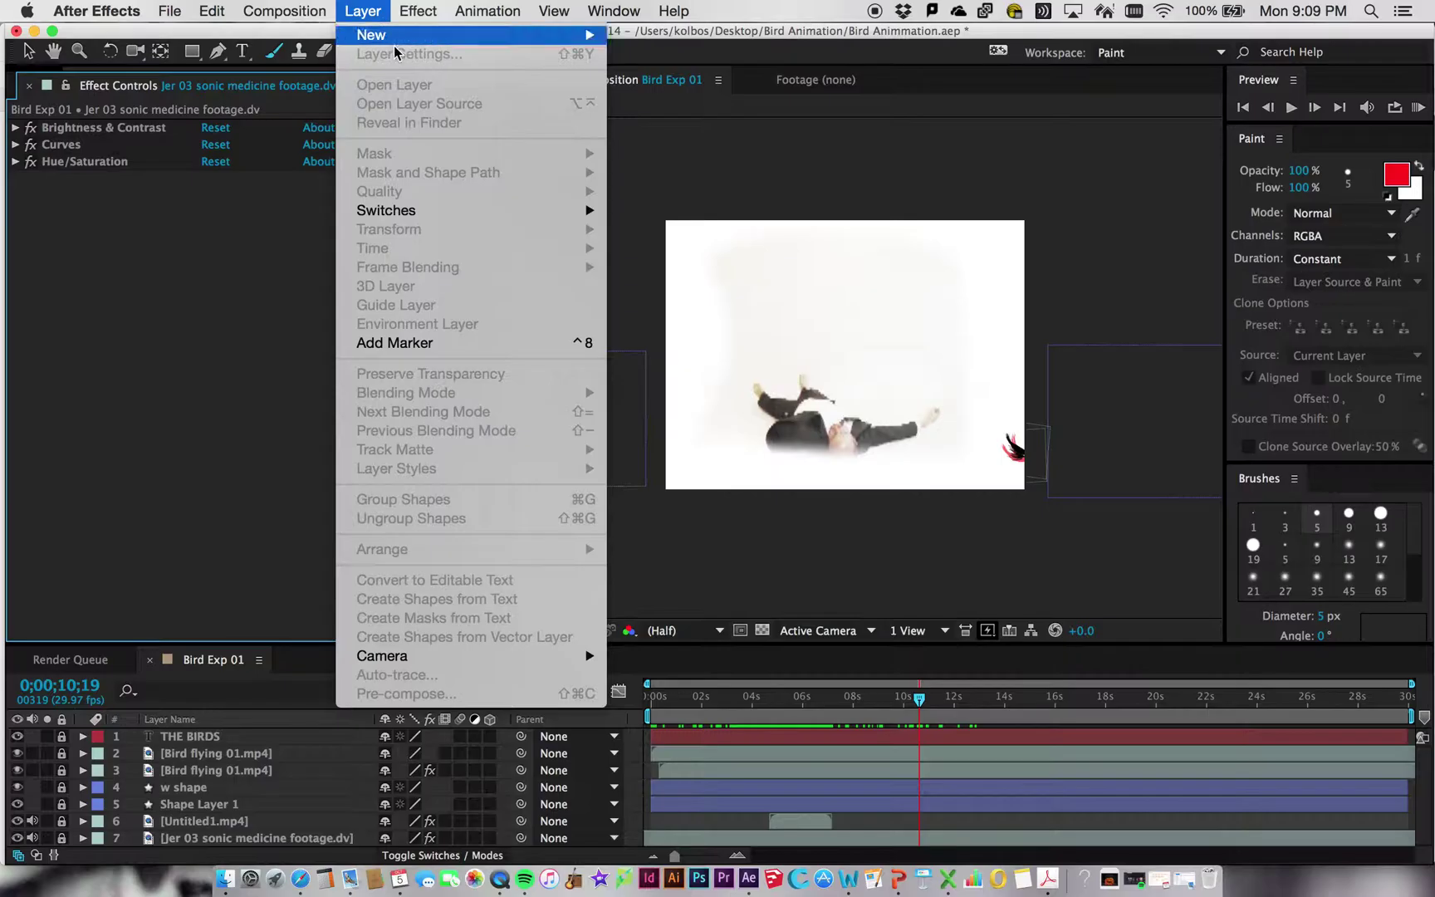
pyautogui.moveTo(504, 35)
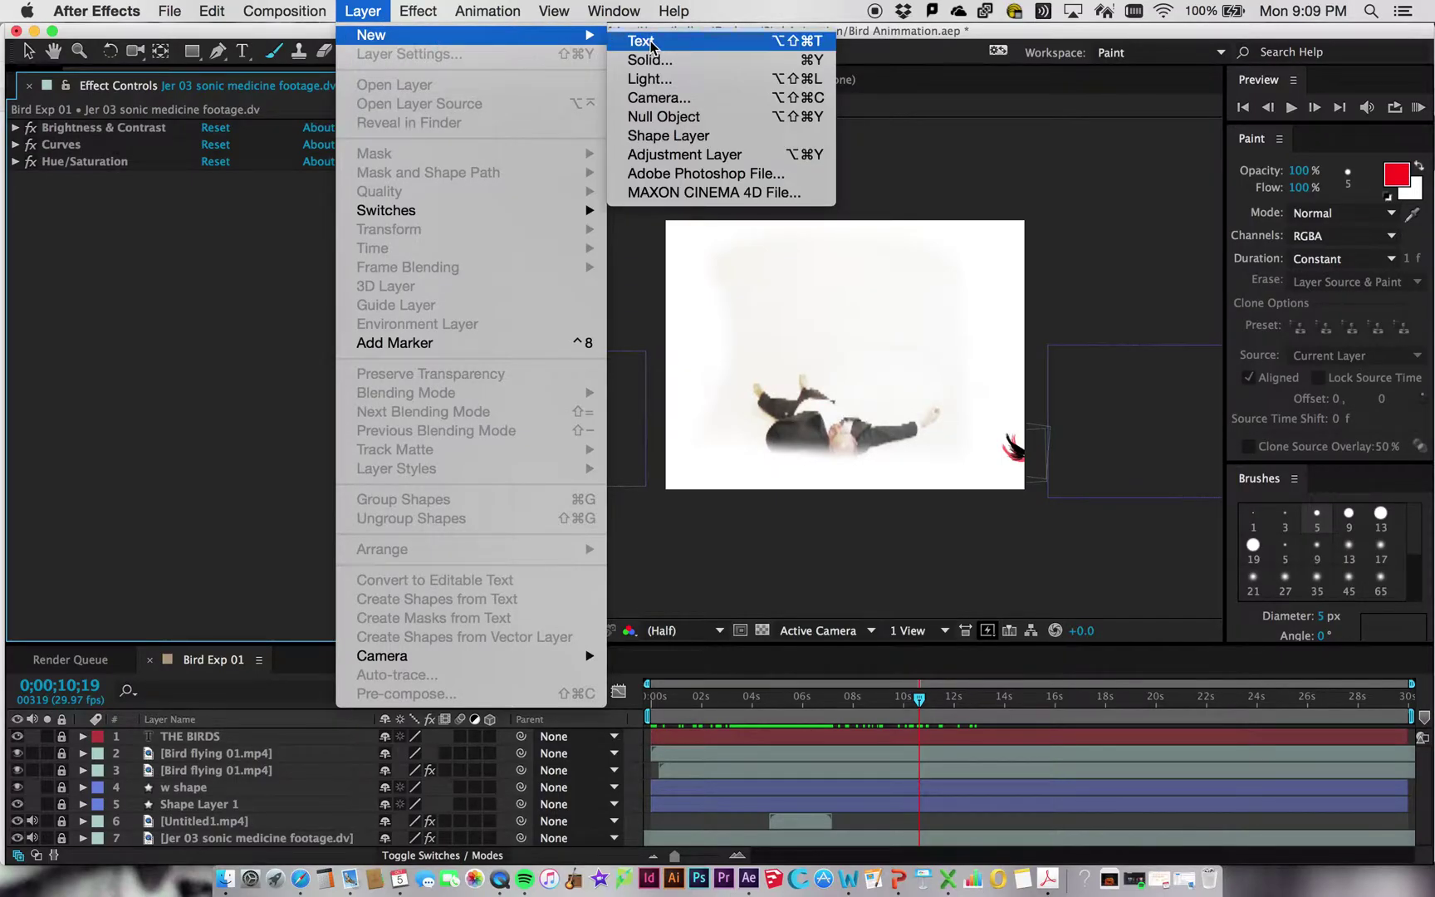
pyautogui.click(665, 136)
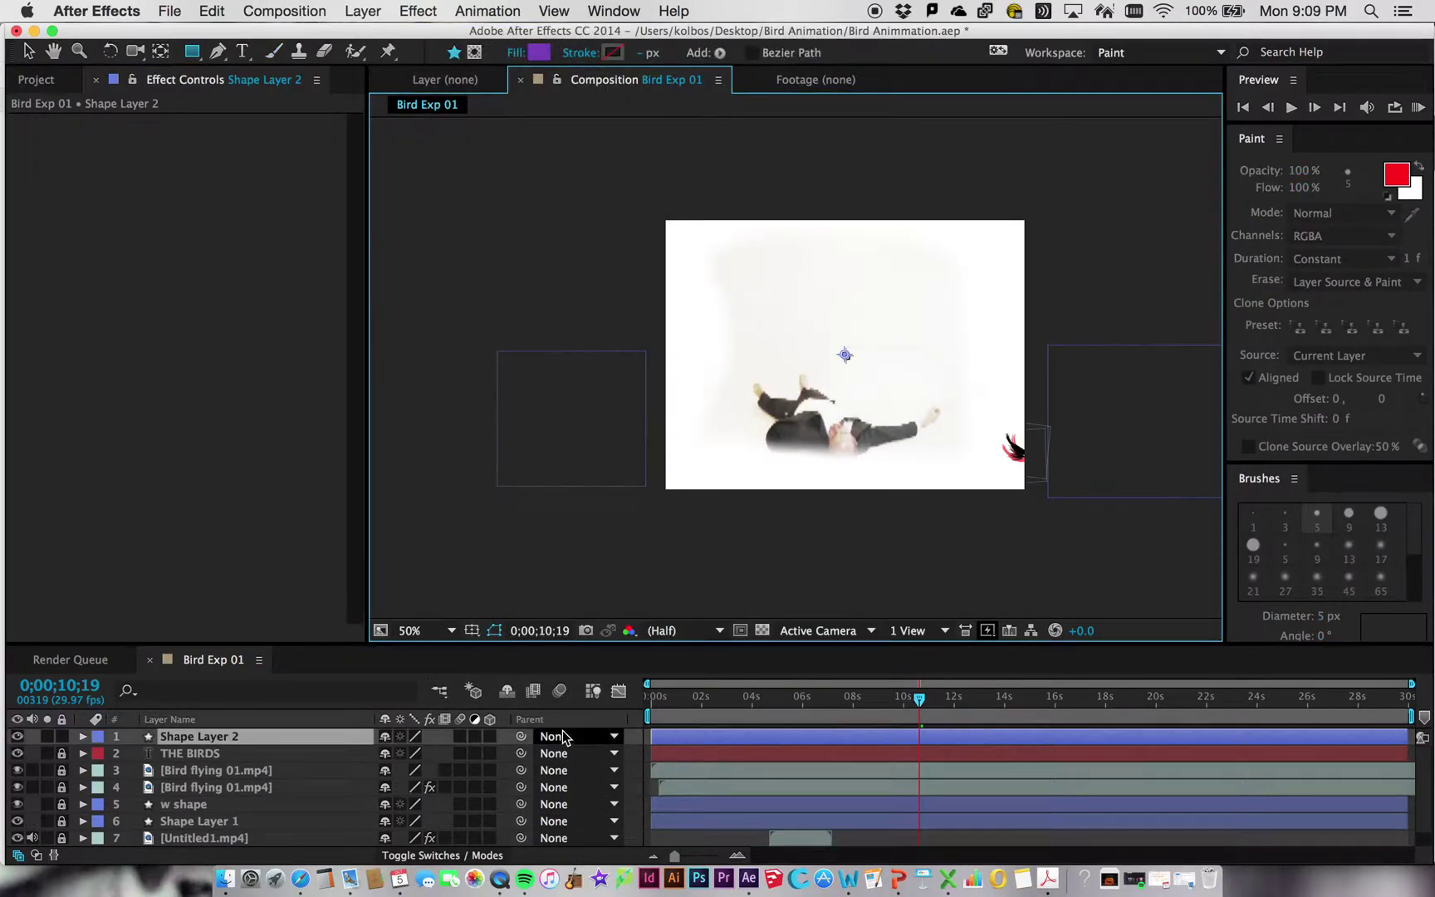
pyautogui.click(203, 741)
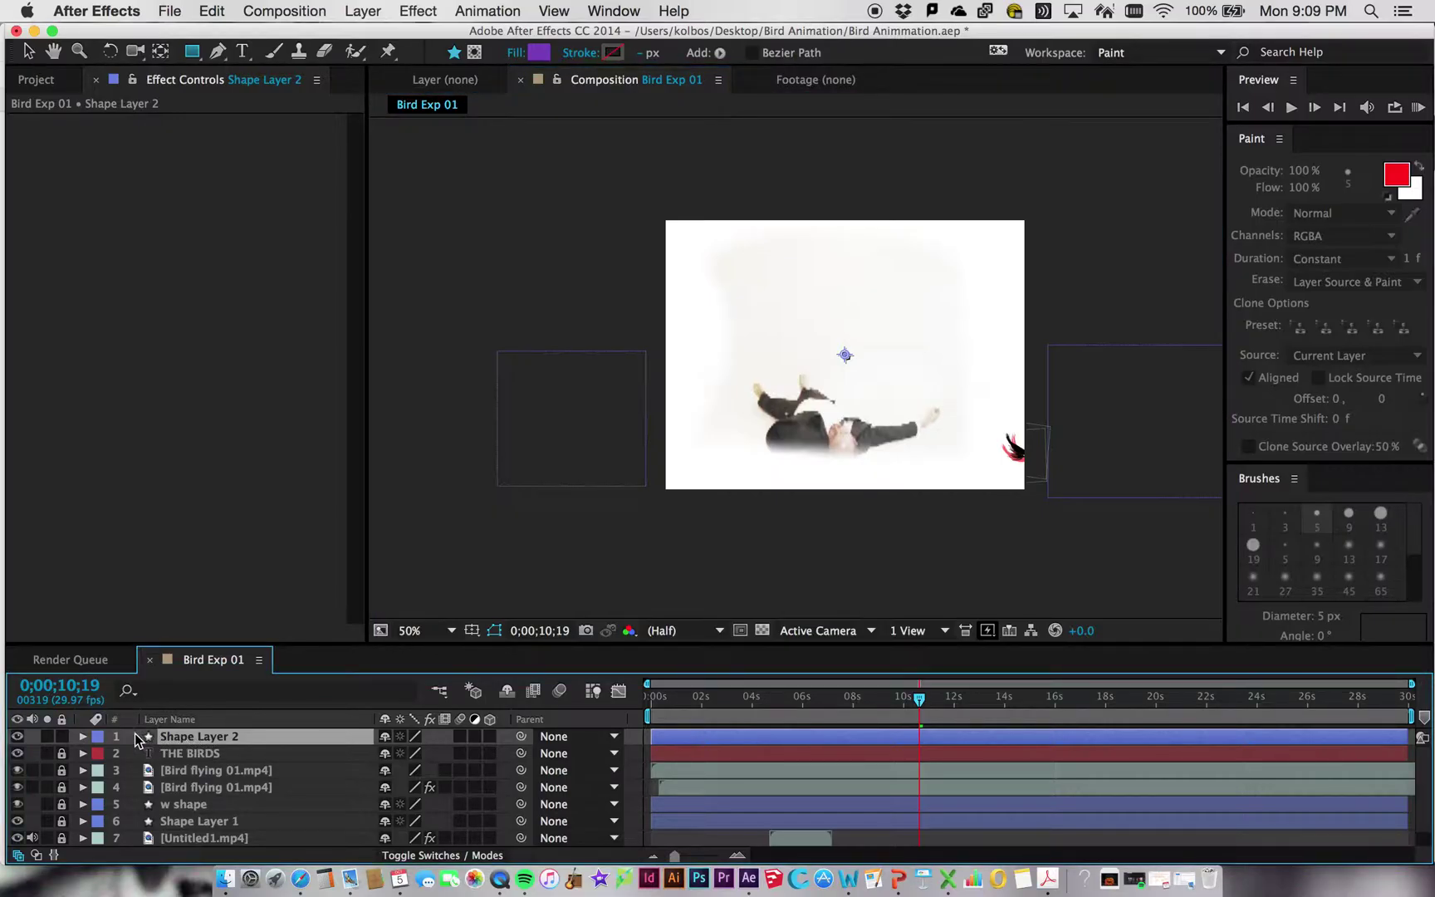
pyautogui.press('Delete')
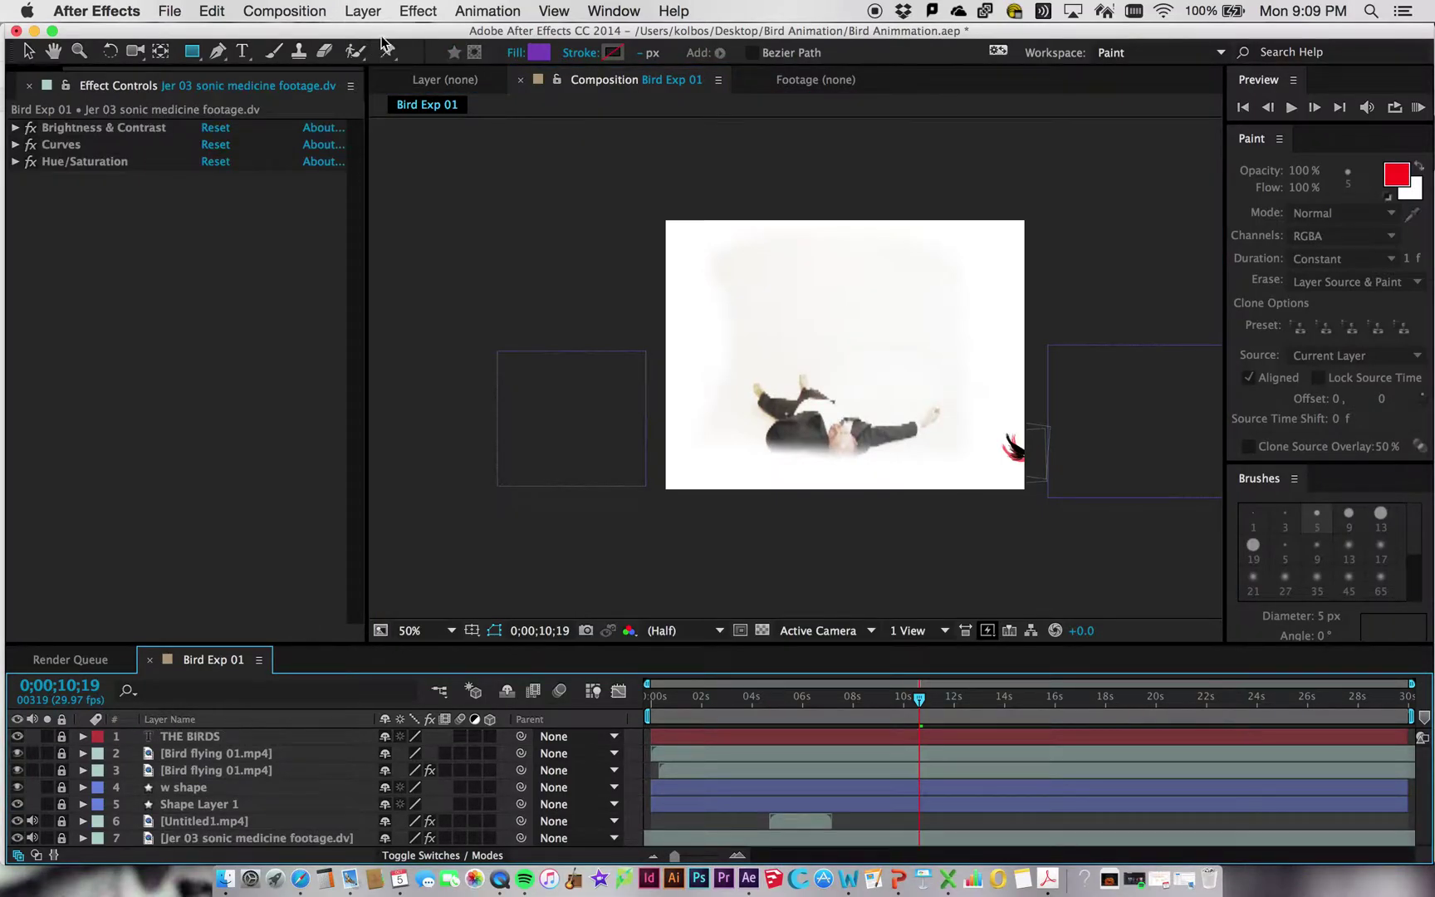
# Step: Create a white solid layer with the default settings and open it in its own layer view
pyautogui.click(362, 11)
pyautogui.click(665, 59)
pyautogui.click(405, 510)
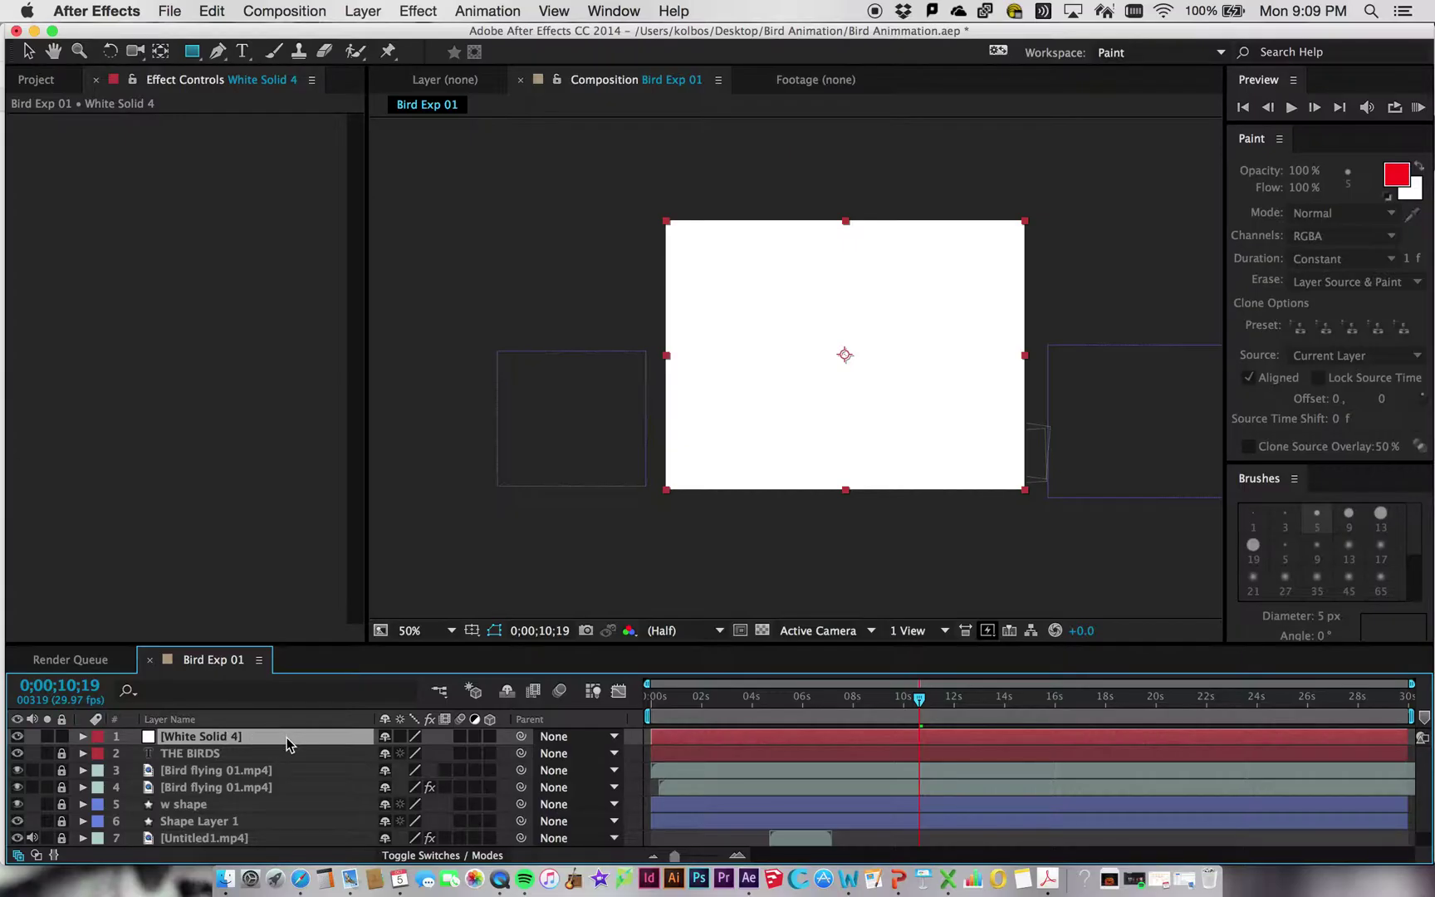
pyautogui.doubleClick(288, 743)
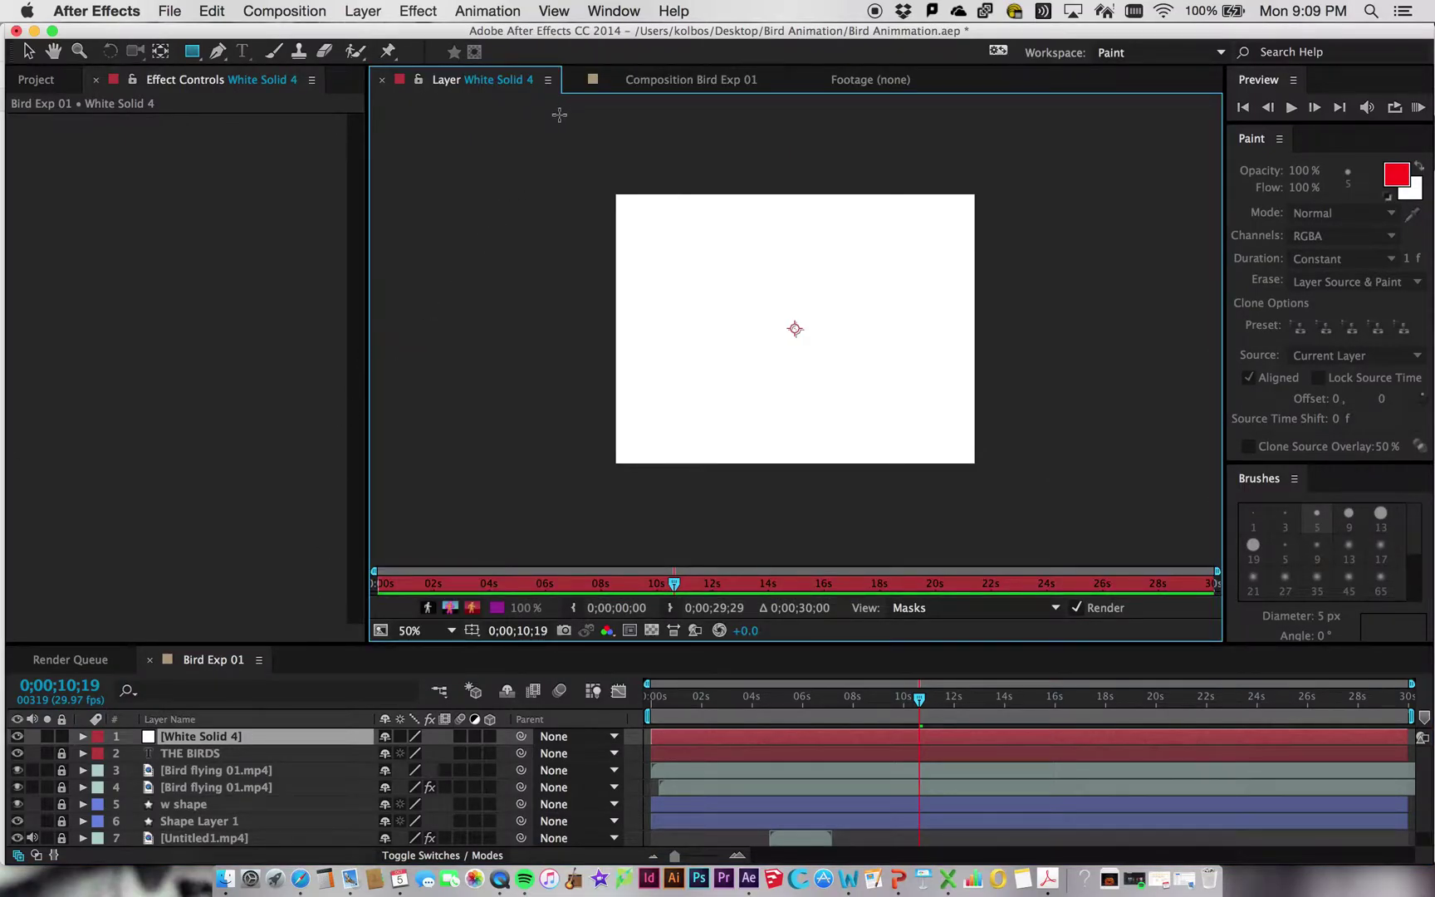
# Step: Examine the white solid in the Bird Exp 01 composition view at several zoom levels
pyautogui.click(668, 81)
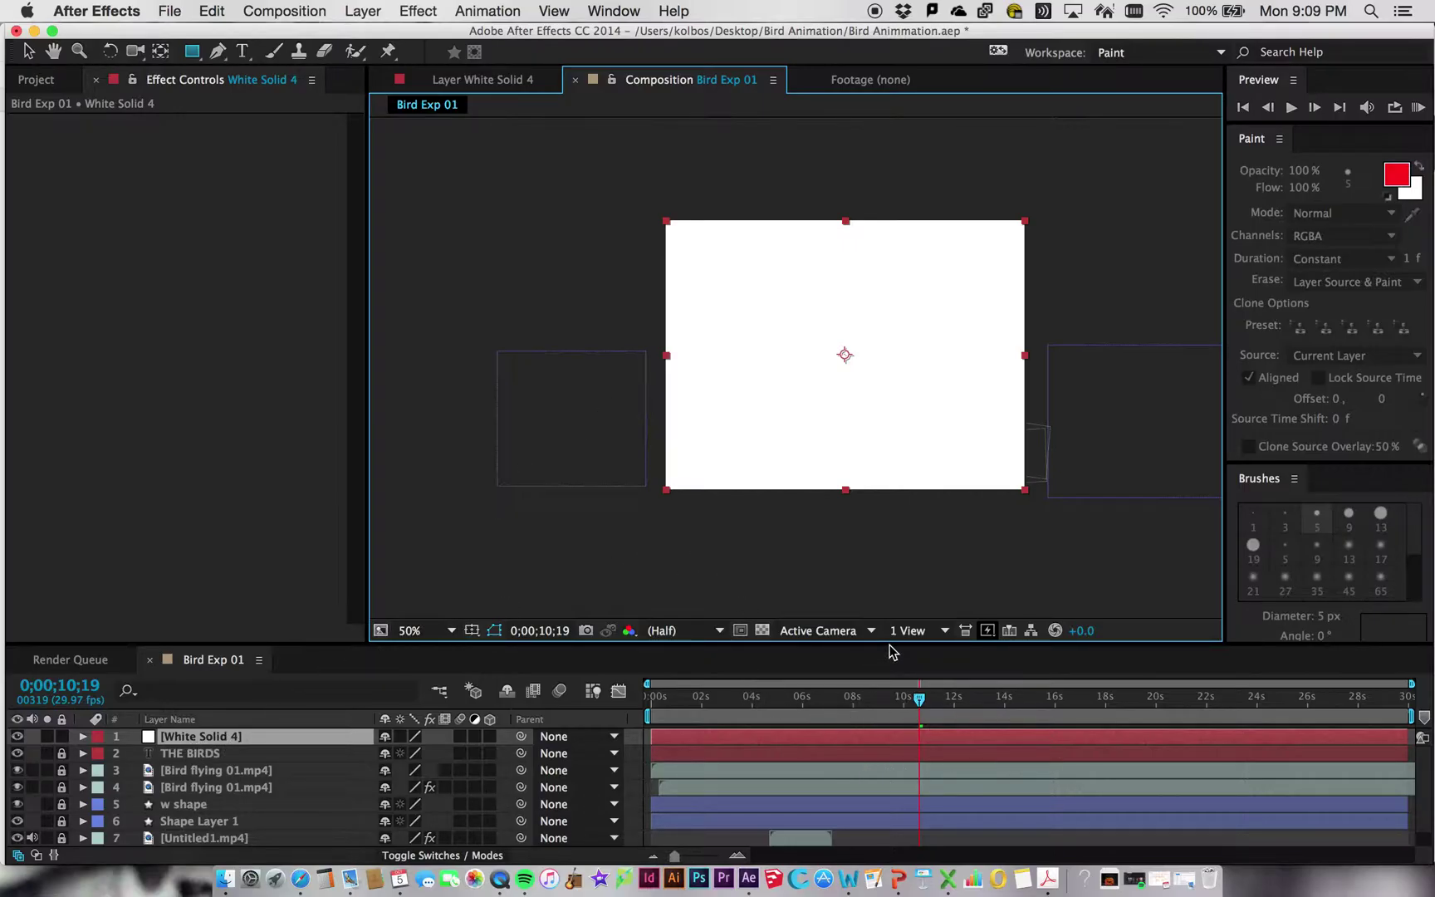
pyautogui.press(',')
pyautogui.press(',')
pyautogui.press(',')
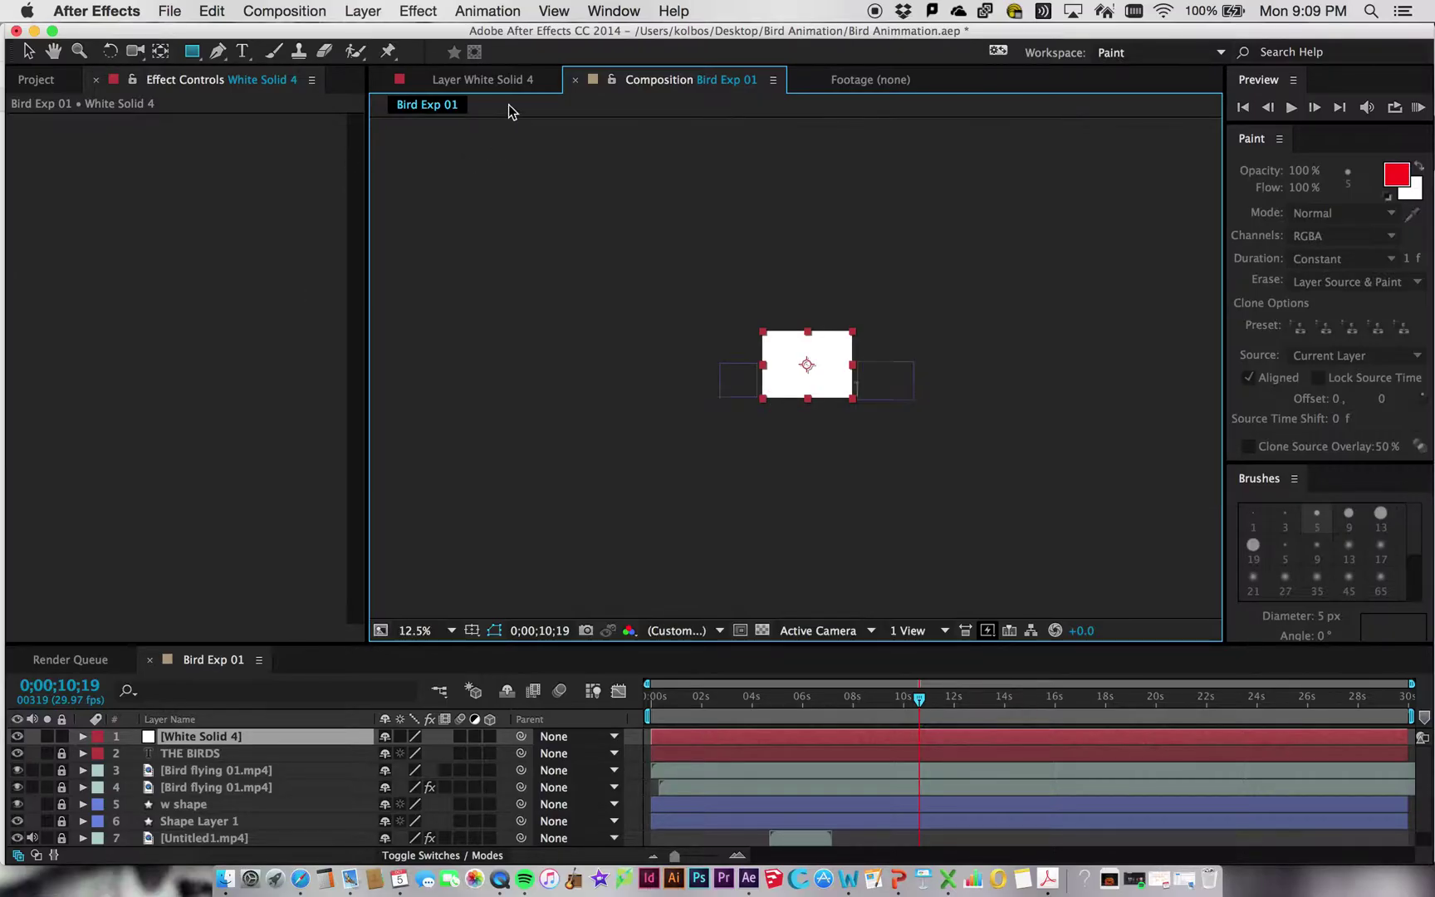
pyautogui.press(',')
pyautogui.press(',')
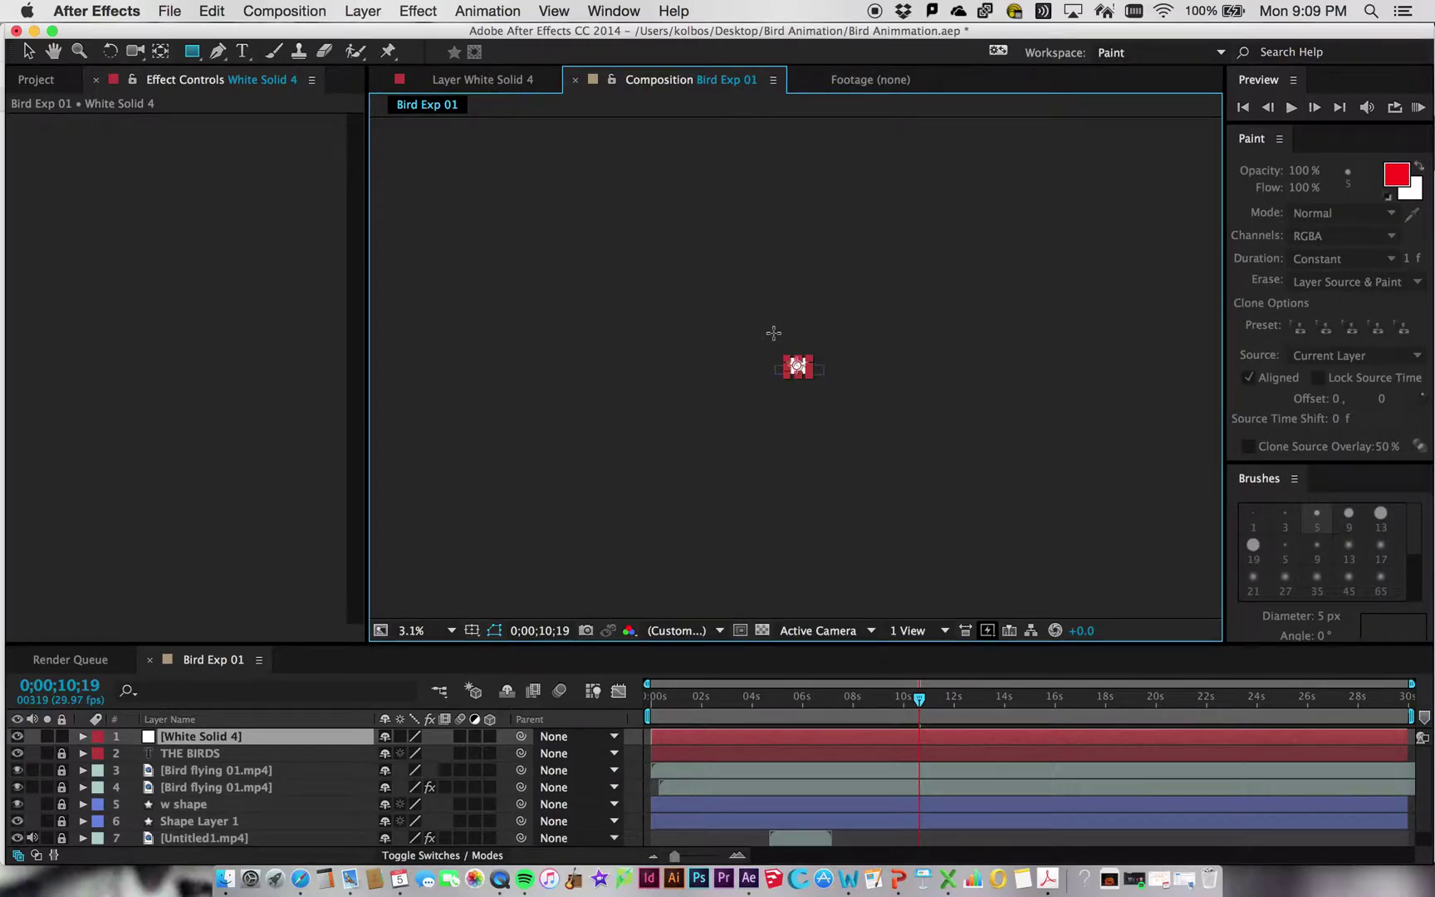
pyautogui.press('.')
pyautogui.press('.')
pyautogui.press('.')
pyautogui.press('.')
pyautogui.press('.')
pyautogui.press(',')
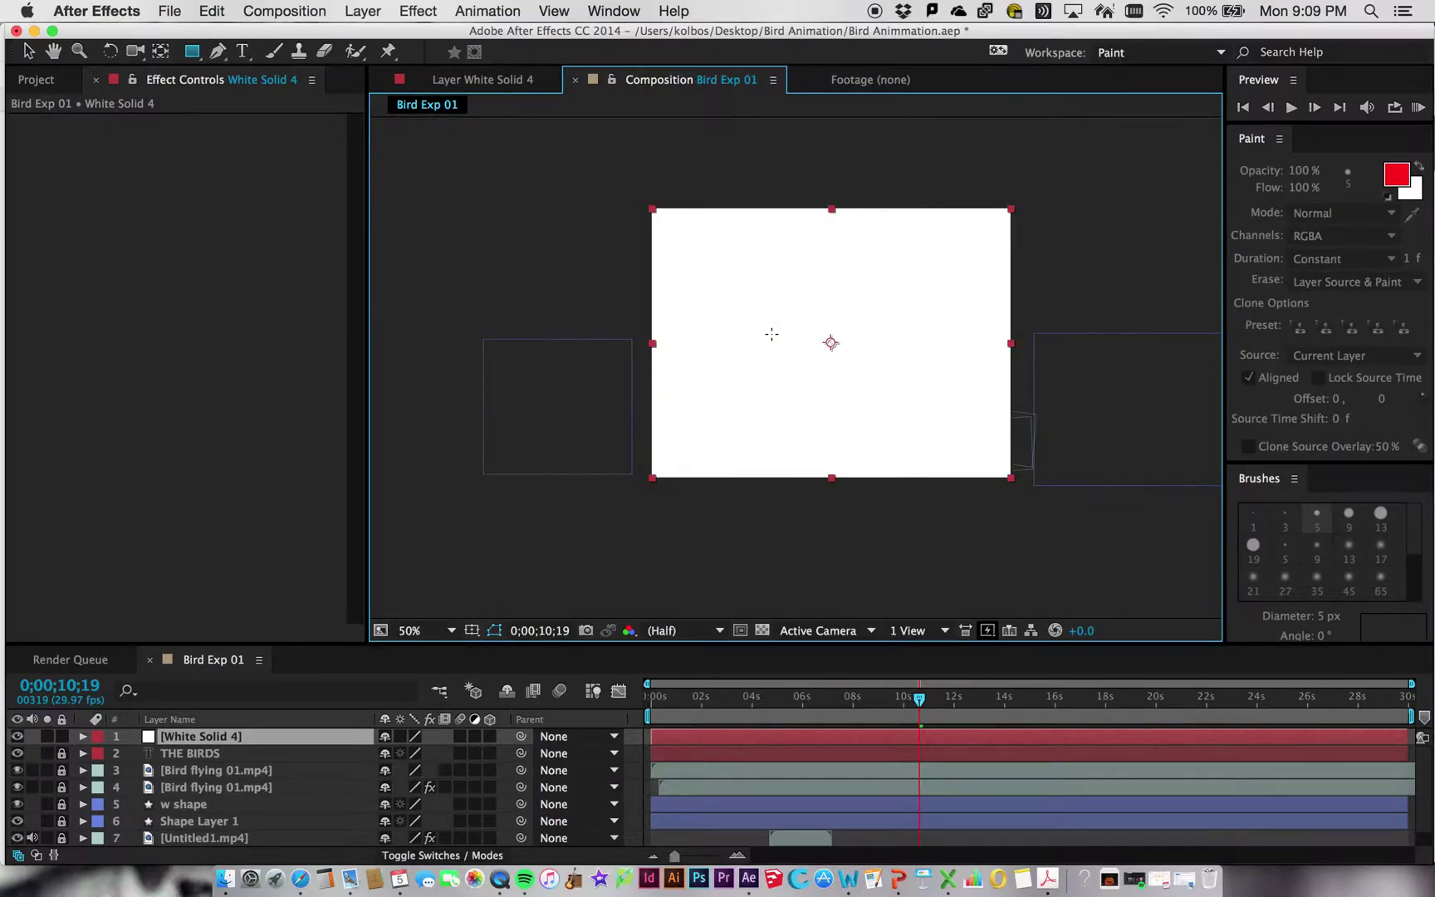
# Step: Activate the Brush tool in the White Solid 4 layer view and toggle the Paint panel off and back on
pyautogui.click(469, 82)
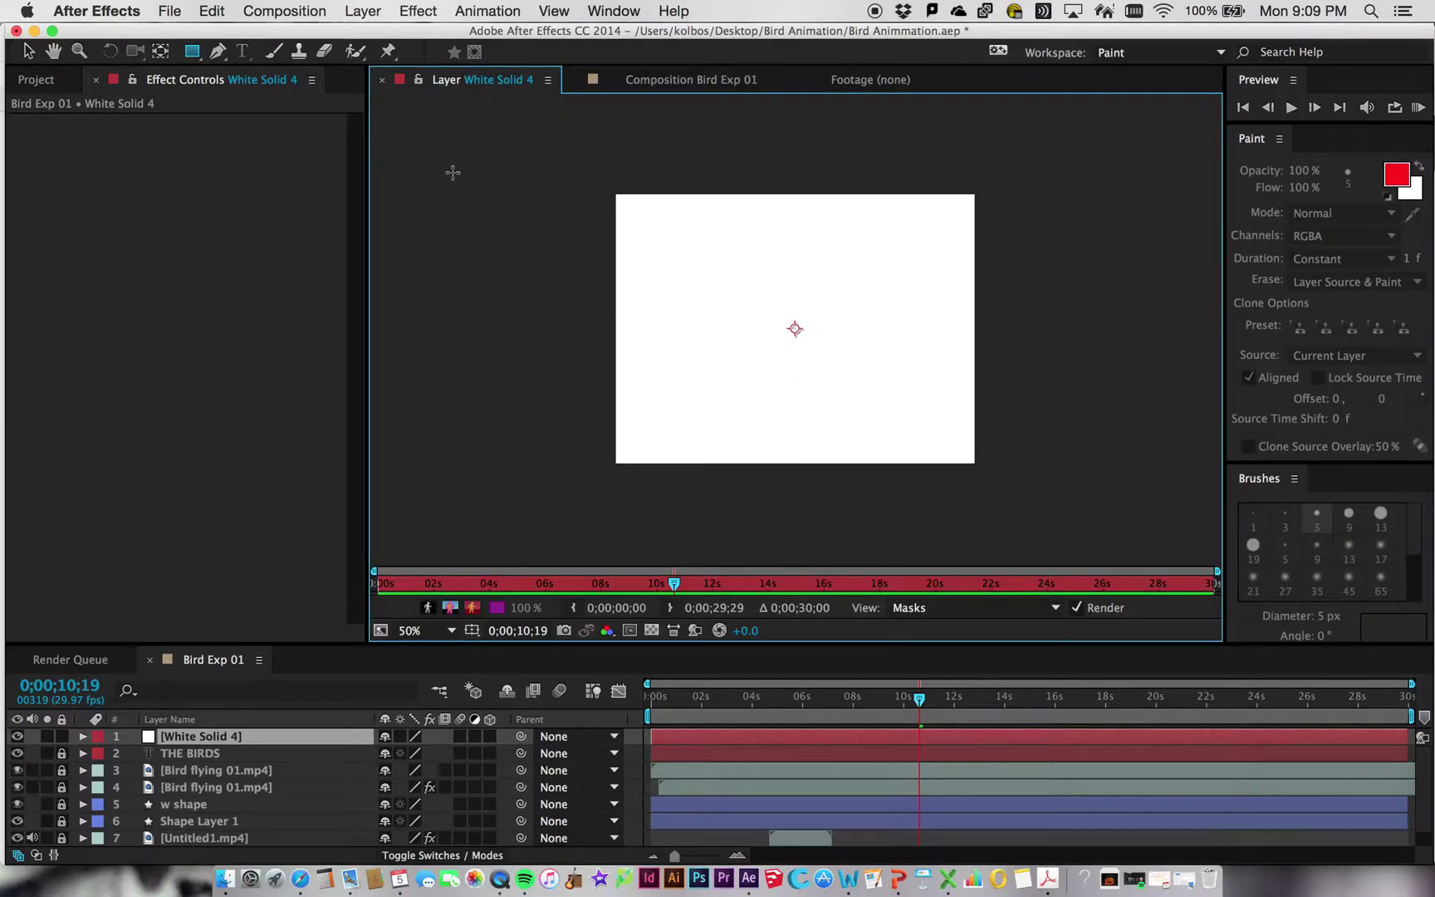
pyautogui.click(274, 51)
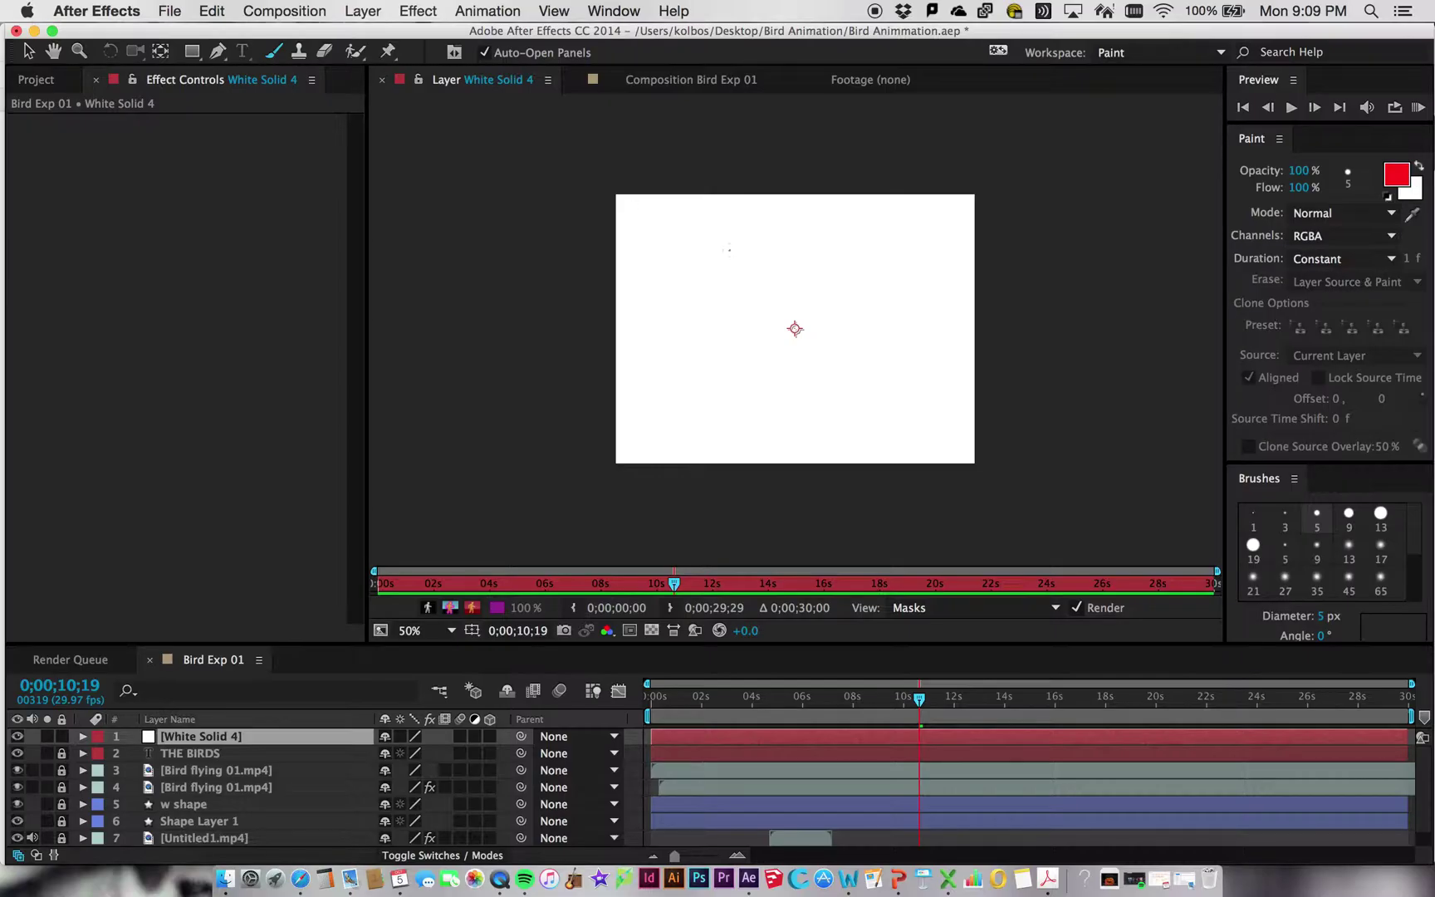
pyautogui.click(614, 11)
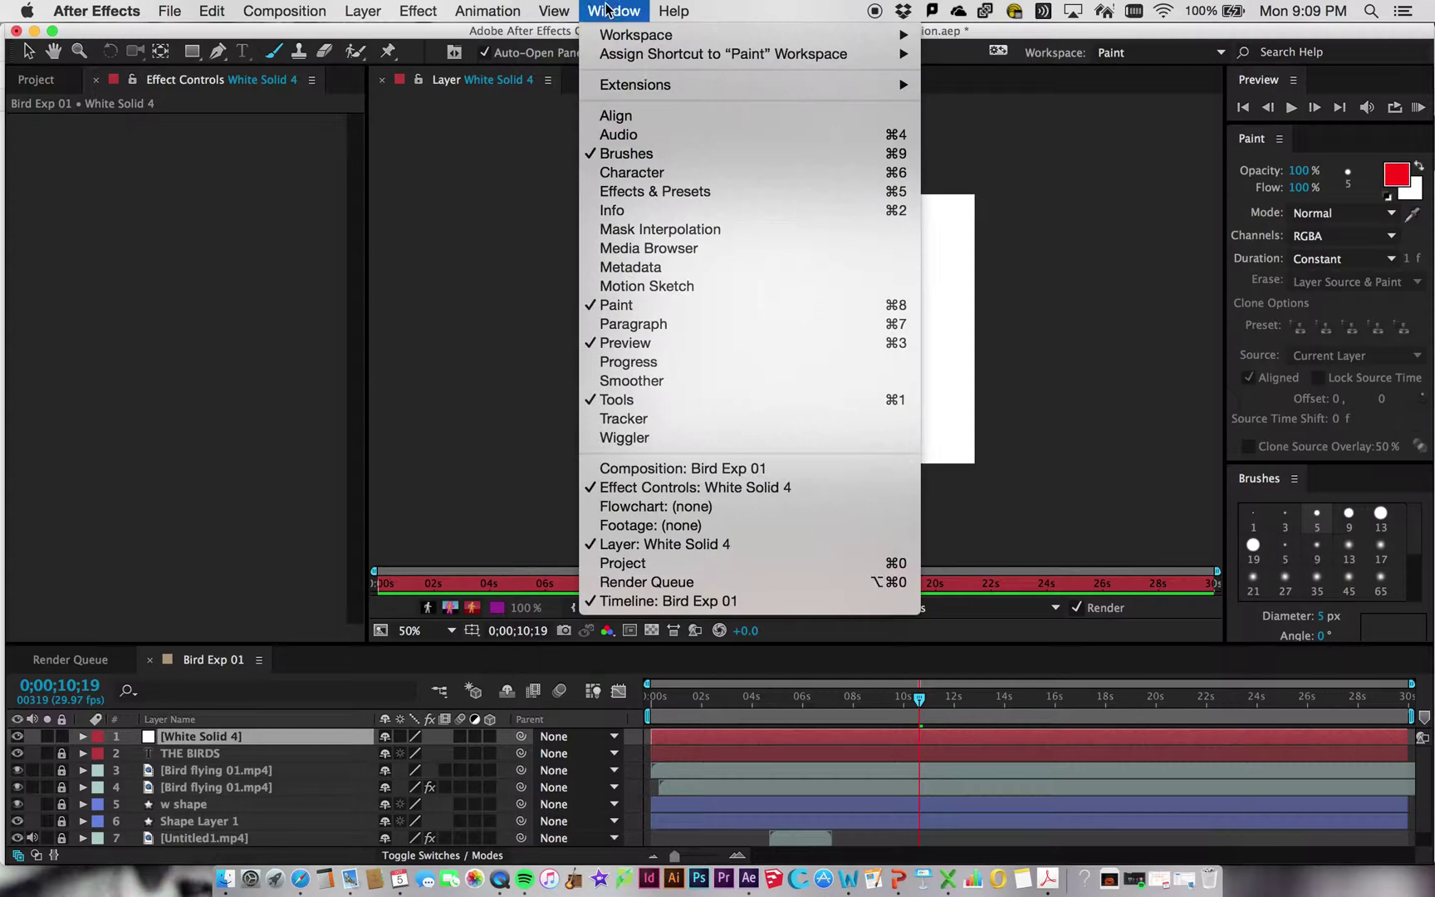
pyautogui.click(647, 307)
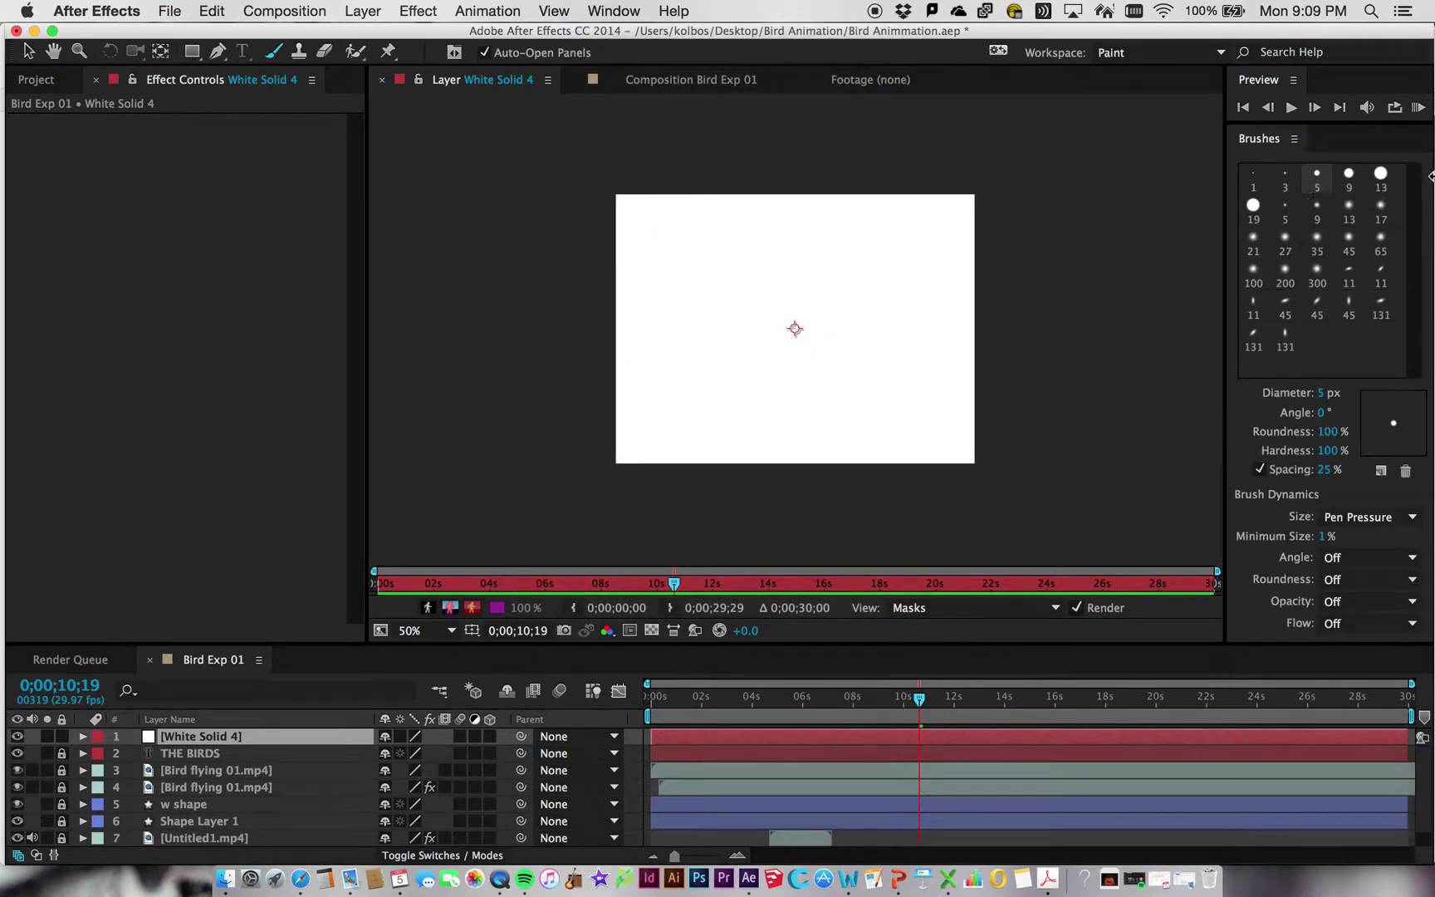
pyautogui.click(594, 11)
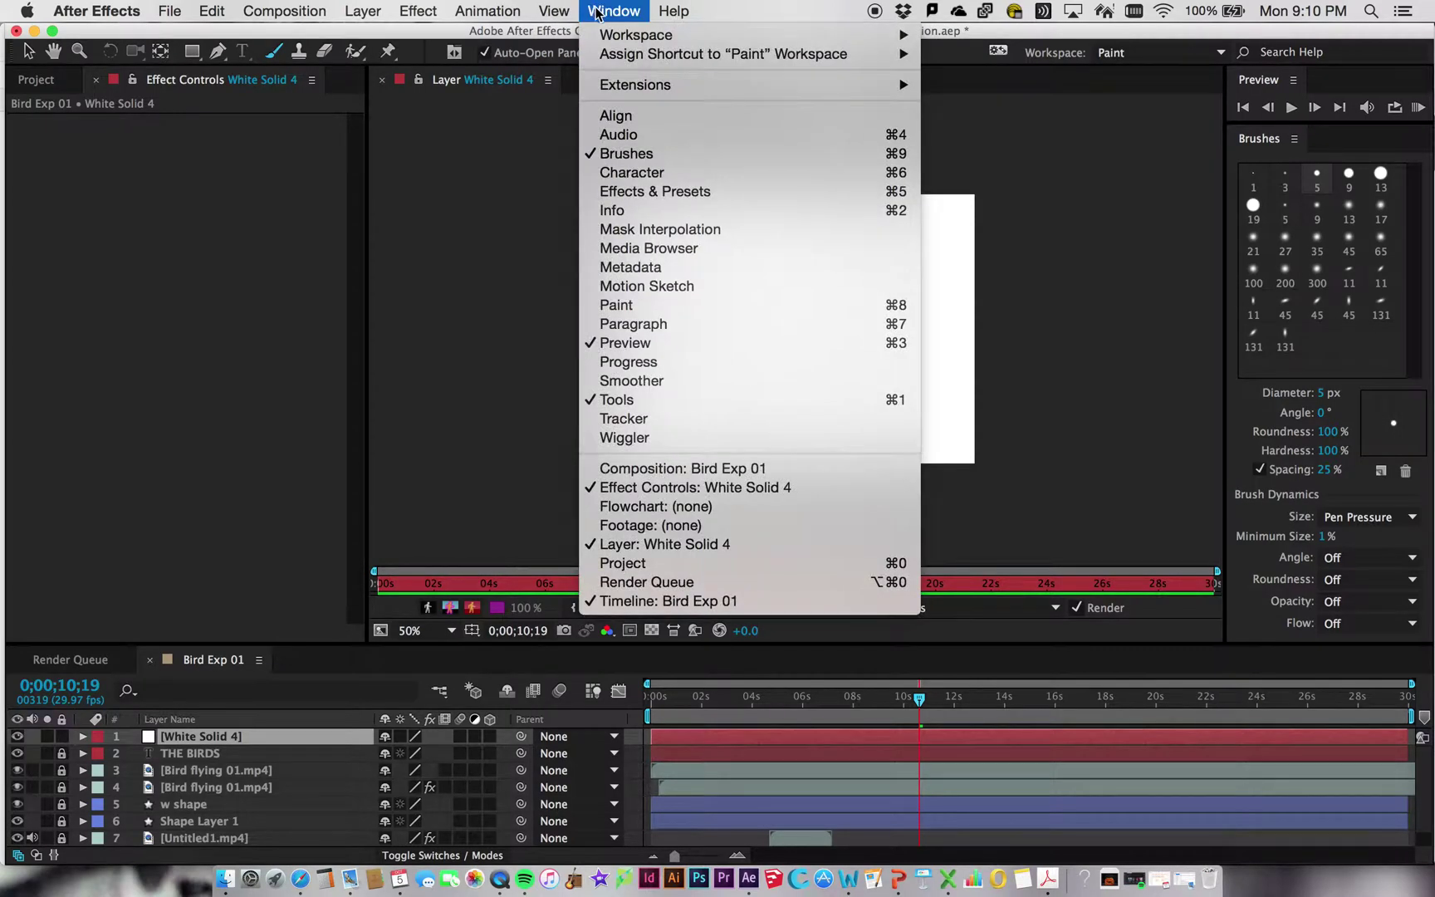
pyautogui.click(656, 305)
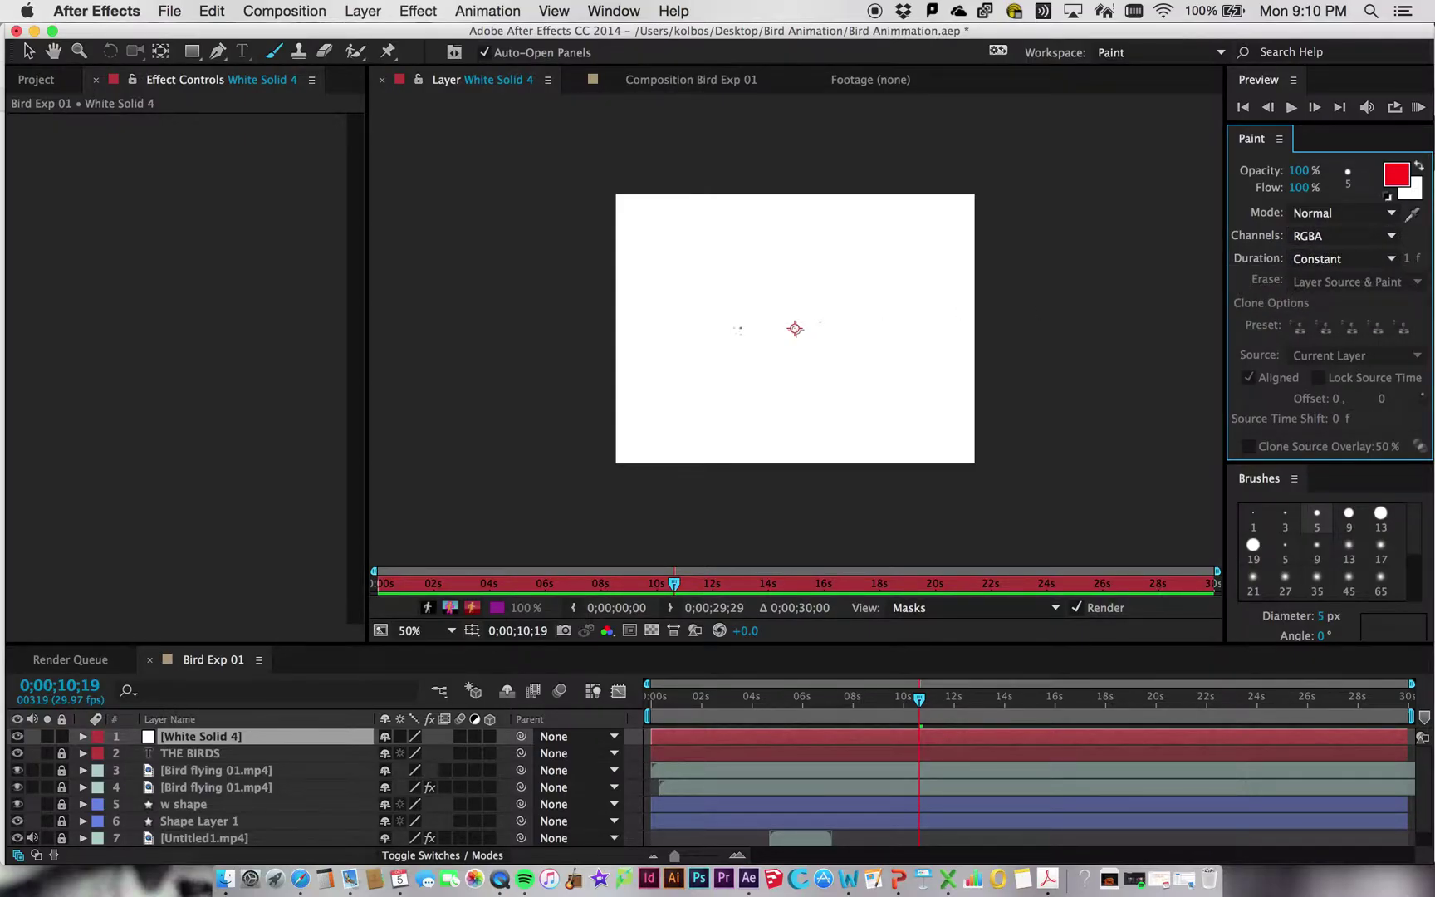
# Step: Paint freehand red test strokes across the middle of the white solid with the 5 px brush
pyautogui.moveTo(704, 292)
pyautogui.mouseDown()
pyautogui.moveTo(661, 347)
pyautogui.moveTo(692, 347)
pyautogui.moveTo(701, 364)
pyautogui.moveTo(771, 319)
pyautogui.moveTo(779, 376)
pyautogui.moveTo(759, 340)
pyautogui.moveTo(786, 335)
pyautogui.moveTo(767, 397)
pyautogui.moveTo(807, 328)
pyautogui.moveTo(830, 347)
pyautogui.mouseUp()
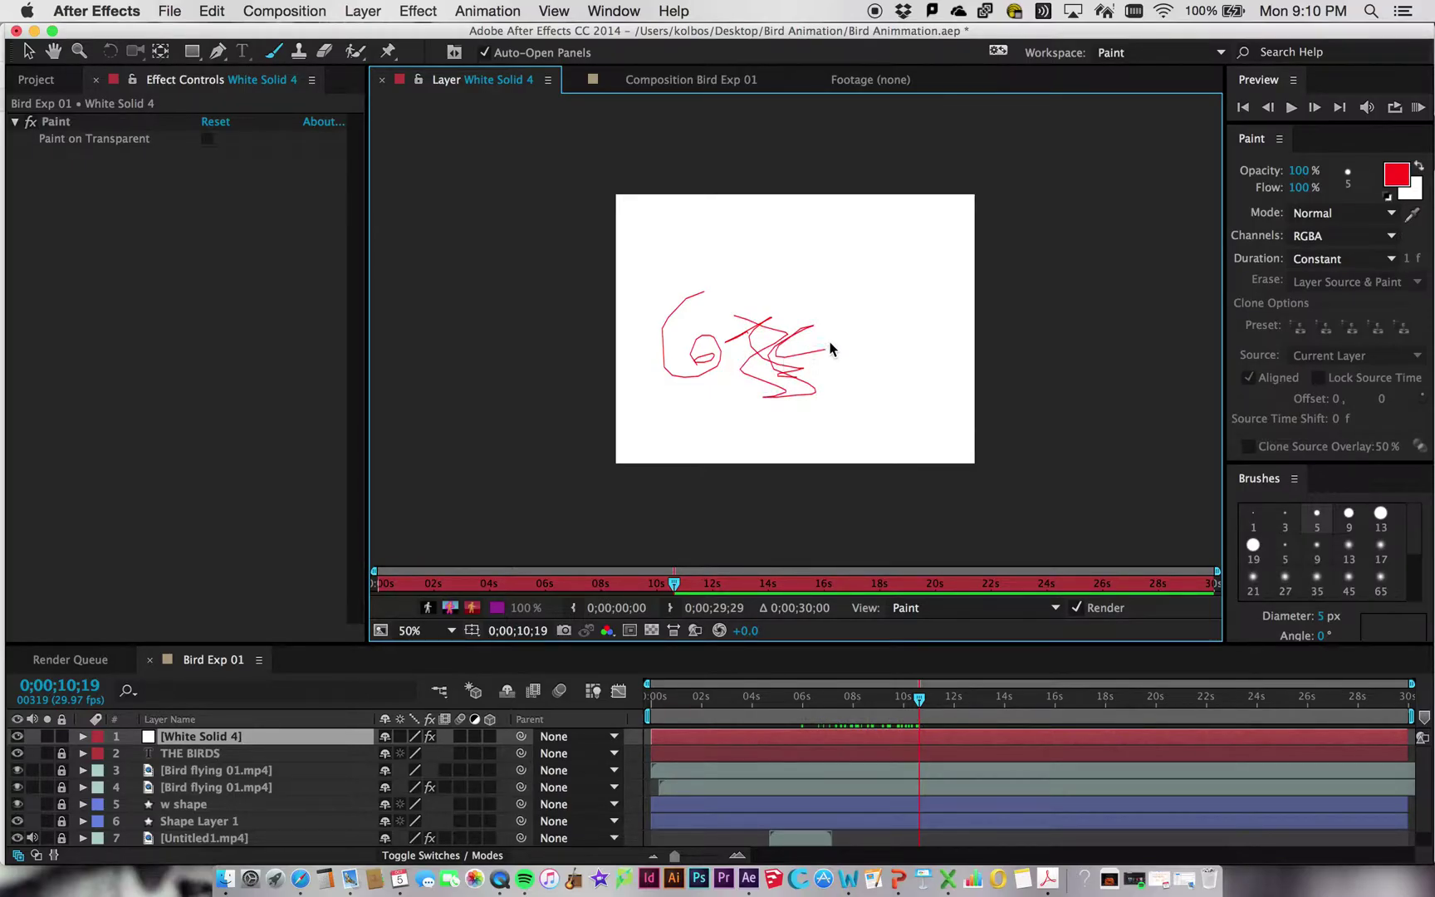
pyautogui.moveTo(825, 421)
pyautogui.mouseDown()
pyautogui.moveTo(896, 319)
pyautogui.moveTo(765, 305)
pyautogui.mouseUp()
pyautogui.moveTo(807, 386); pyautogui.dragTo(845, 482)
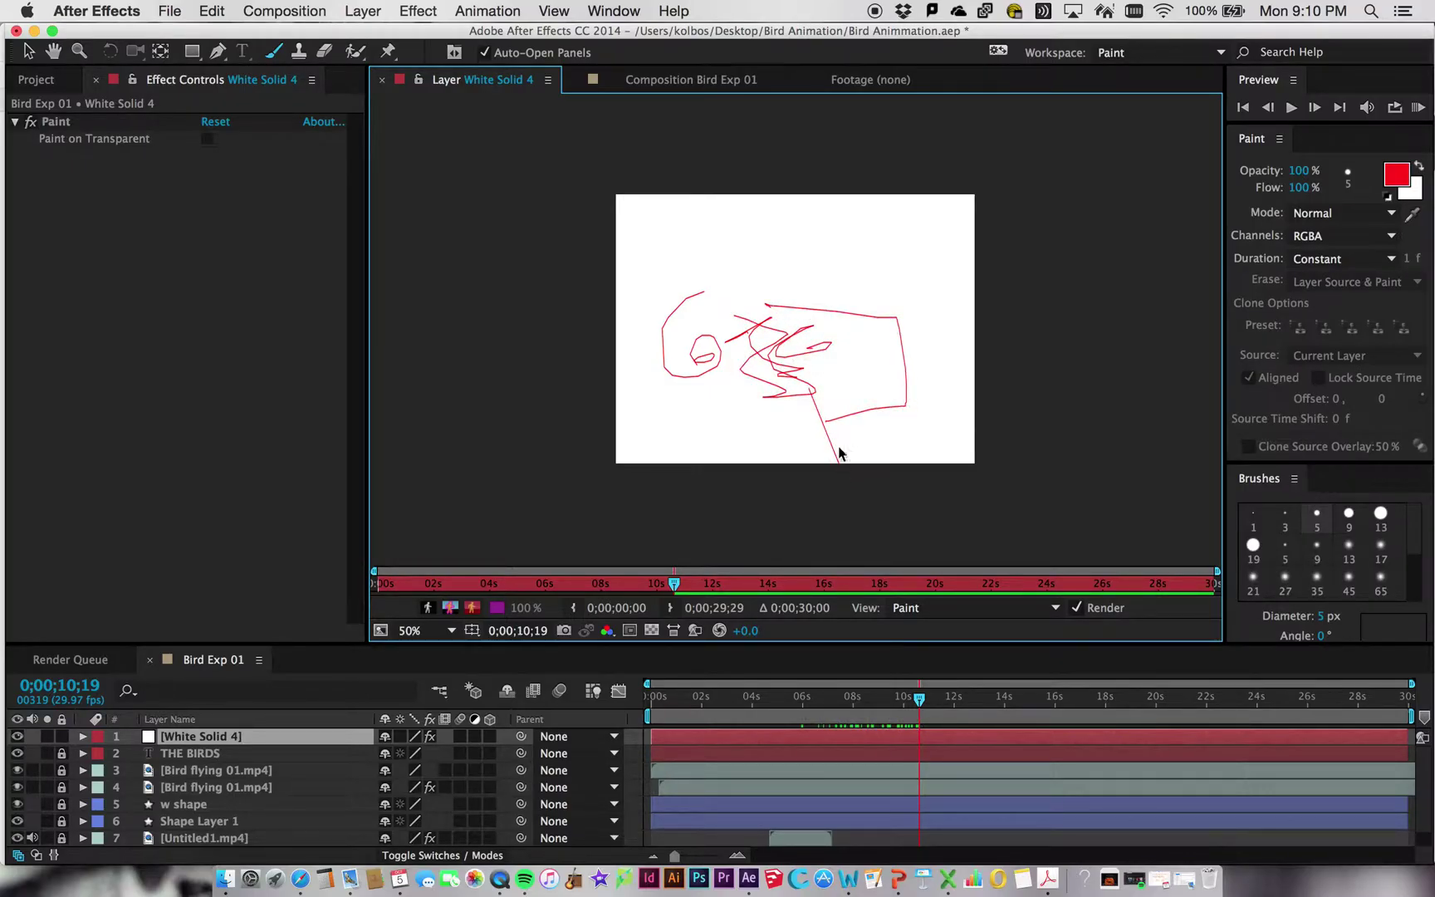
pyautogui.moveTo(816, 391); pyautogui.dragTo(817, 432)
pyautogui.moveTo(825, 314); pyautogui.dragTo(923, 315)
# Step: Choose the 13 px hard brush and paint thicker red strokes over the thin ones, right of the solid's centre
pyautogui.click(1393, 531)
pyautogui.moveTo(786, 366); pyautogui.dragTo(907, 368)
pyautogui.moveTo(820, 296)
pyautogui.mouseDown()
pyautogui.moveTo(831, 407)
pyautogui.moveTo(892, 377)
pyautogui.mouseUp()
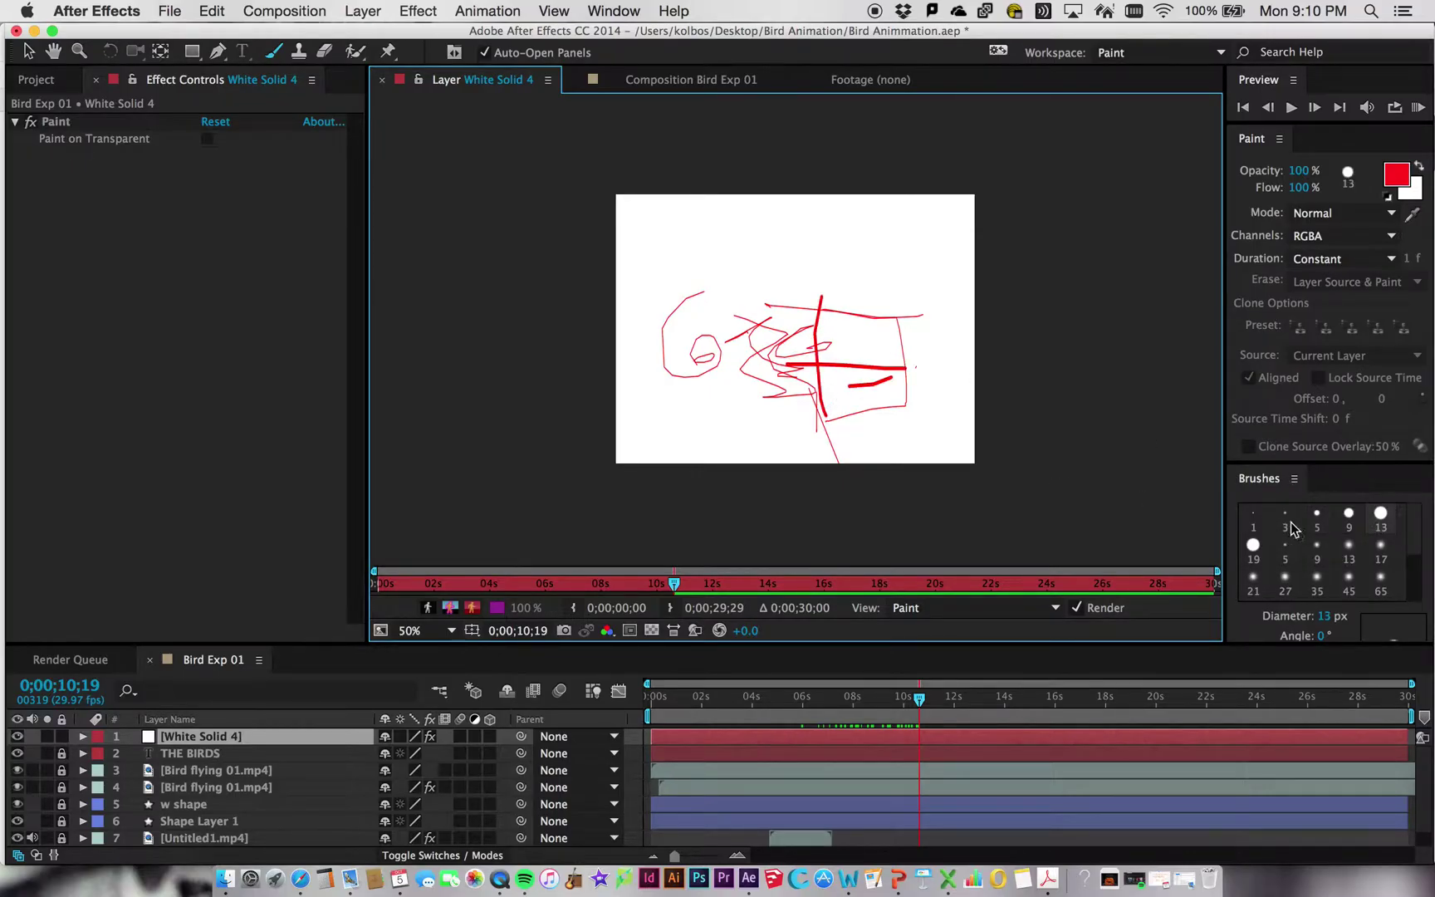
# Step: Change the paint colour to dark maroon and scribble a zigzag stroke over the red lines near the centre
pyautogui.click(1402, 184)
pyautogui.click(99, 259)
pyautogui.click(169, 295)
pyautogui.click(455, 157)
pyautogui.moveTo(854, 348)
pyautogui.mouseDown()
pyautogui.moveTo(774, 357)
pyautogui.moveTo(766, 305)
pyautogui.mouseUp()
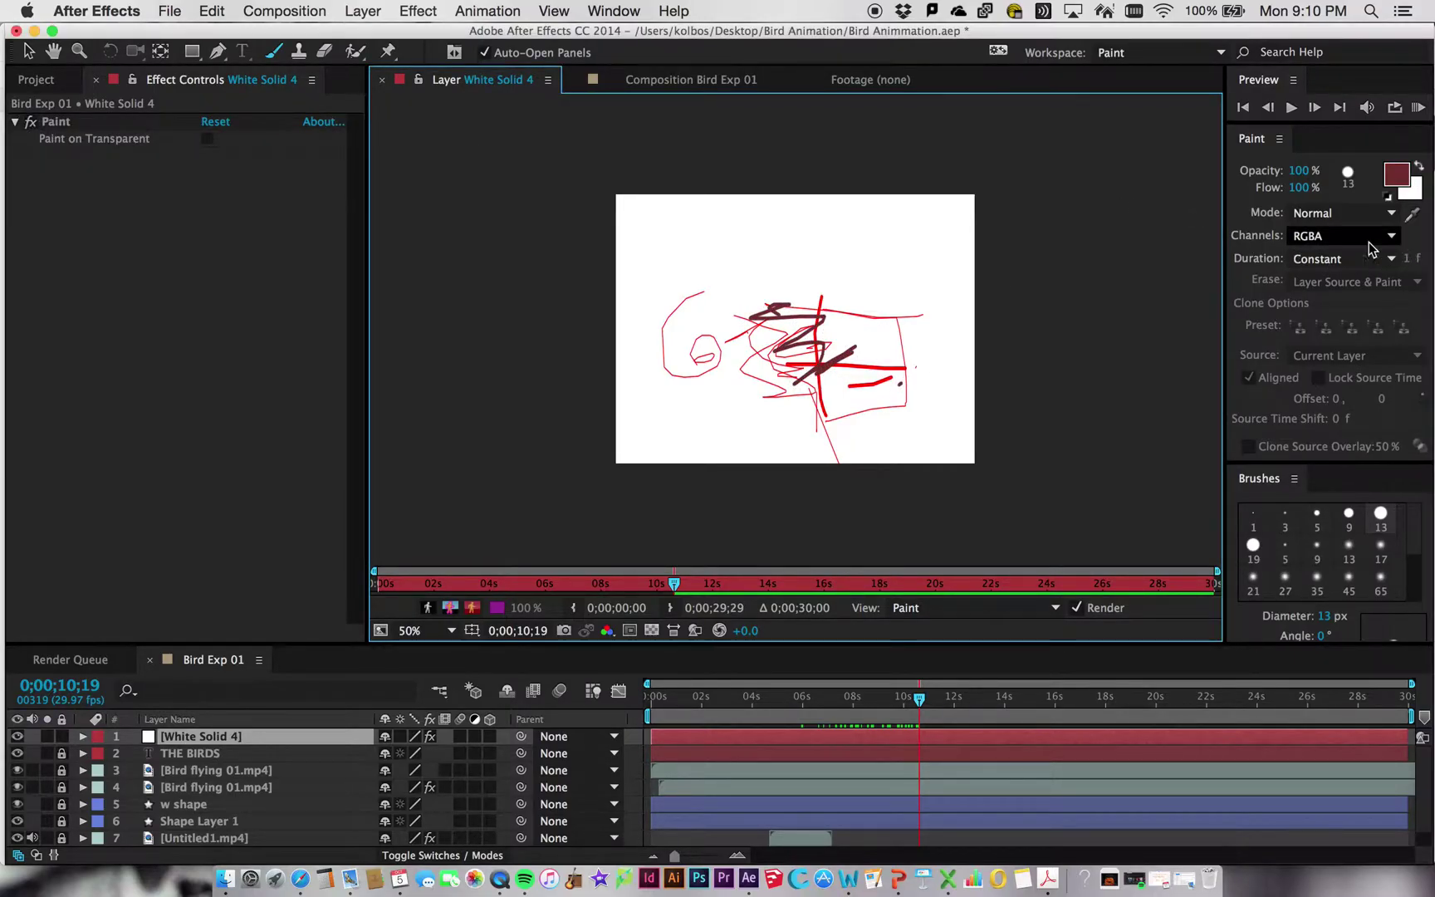
# Step: Set the brush's paint mode to Multiply and add more maroon strokes over the existing drawing
pyautogui.click(1392, 214)
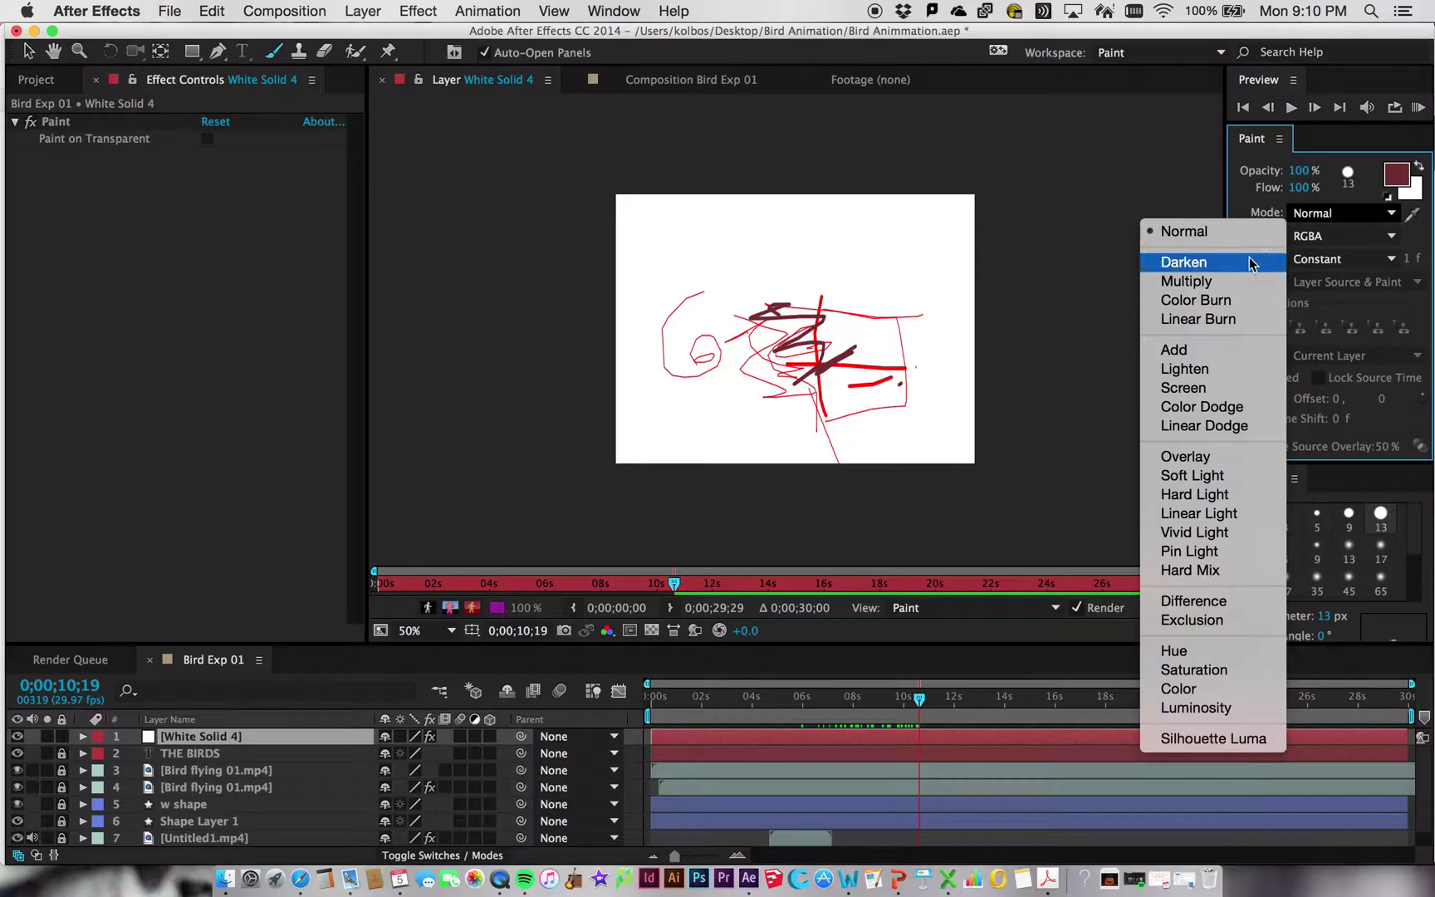
pyautogui.click(1186, 280)
pyautogui.moveTo(707, 302)
pyautogui.mouseDown()
pyautogui.moveTo(703, 343)
pyautogui.moveTo(659, 327)
pyautogui.moveTo(663, 292)
pyautogui.mouseUp()
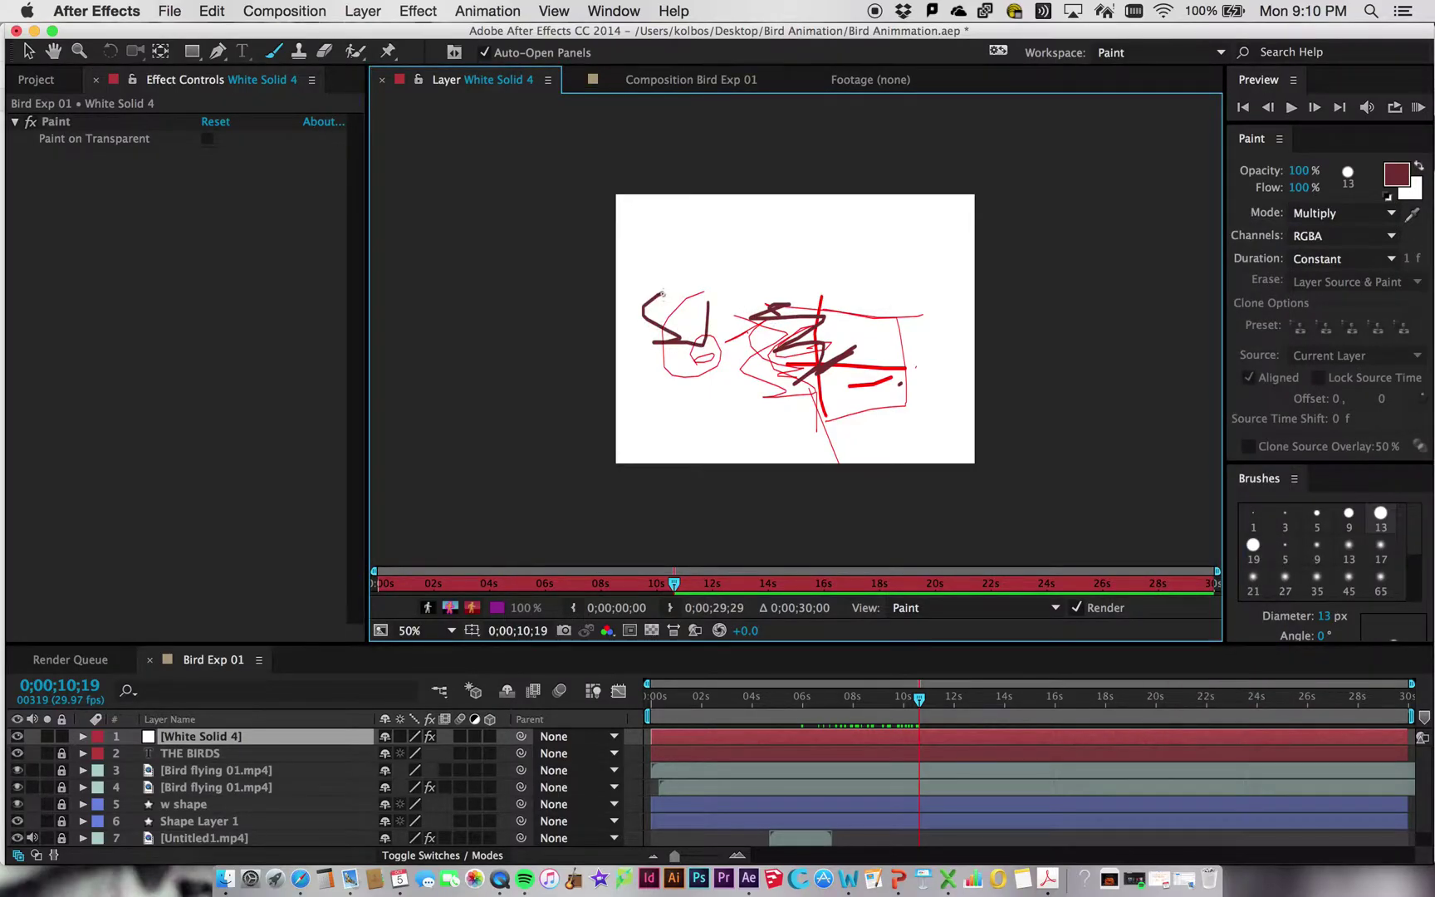
pyautogui.moveTo(805, 274); pyautogui.dragTo(805, 332)
# Step: Return to the Bird Exp 01 composition view and set the White Solid 4 layer's blending mode to Multiply
pyautogui.click(696, 80)
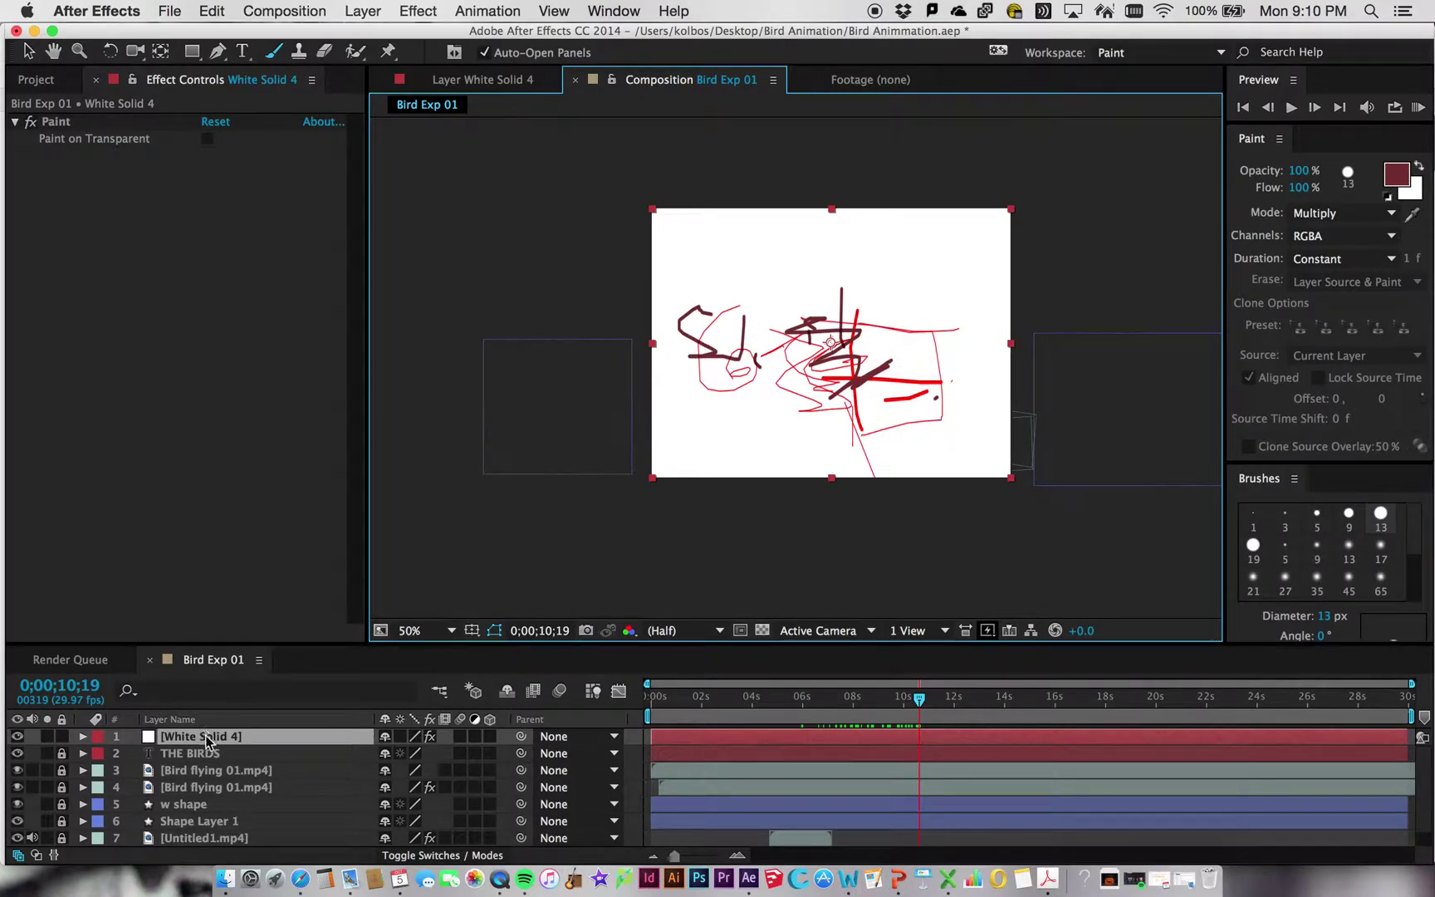
pyautogui.moveTo(203, 737)
pyautogui.mouseDown()
pyautogui.moveTo(218, 812)
pyautogui.moveTo(223, 736)
pyautogui.mouseUp()
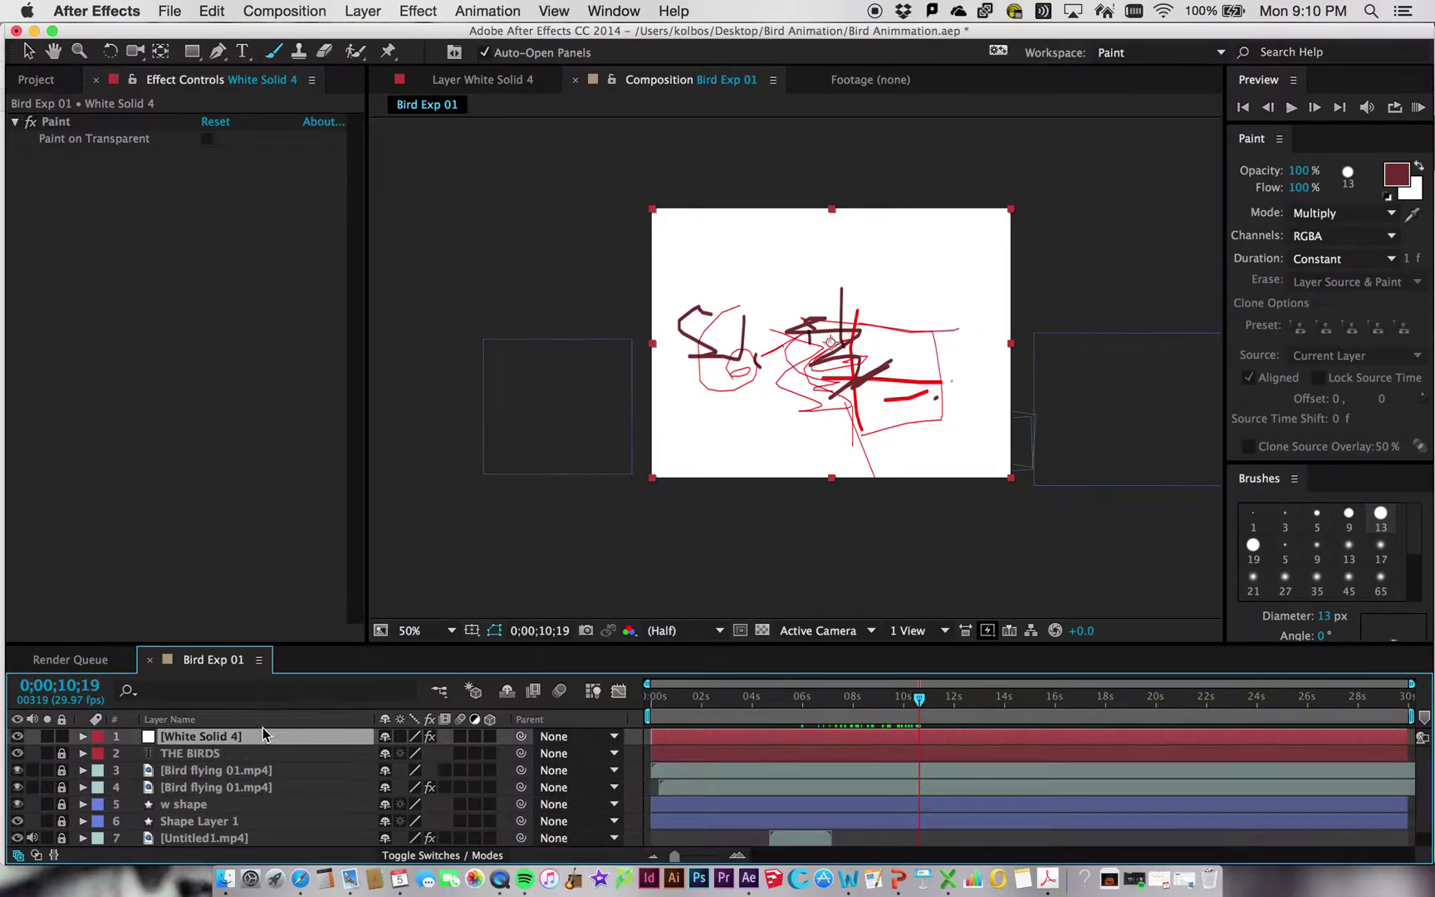
pyautogui.rightClick(258, 740)
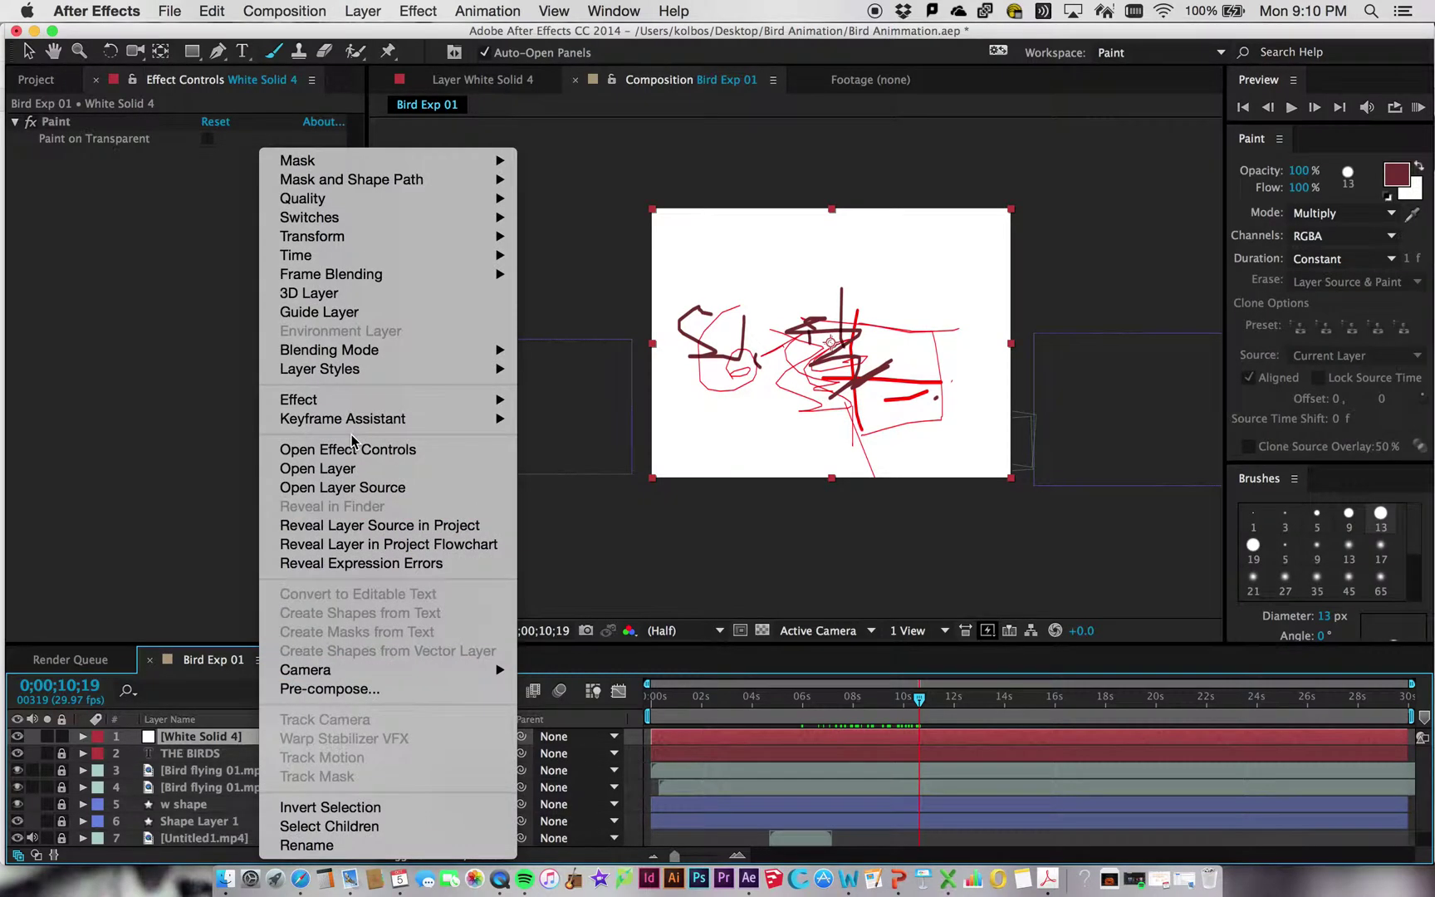
pyautogui.moveTo(384, 200)
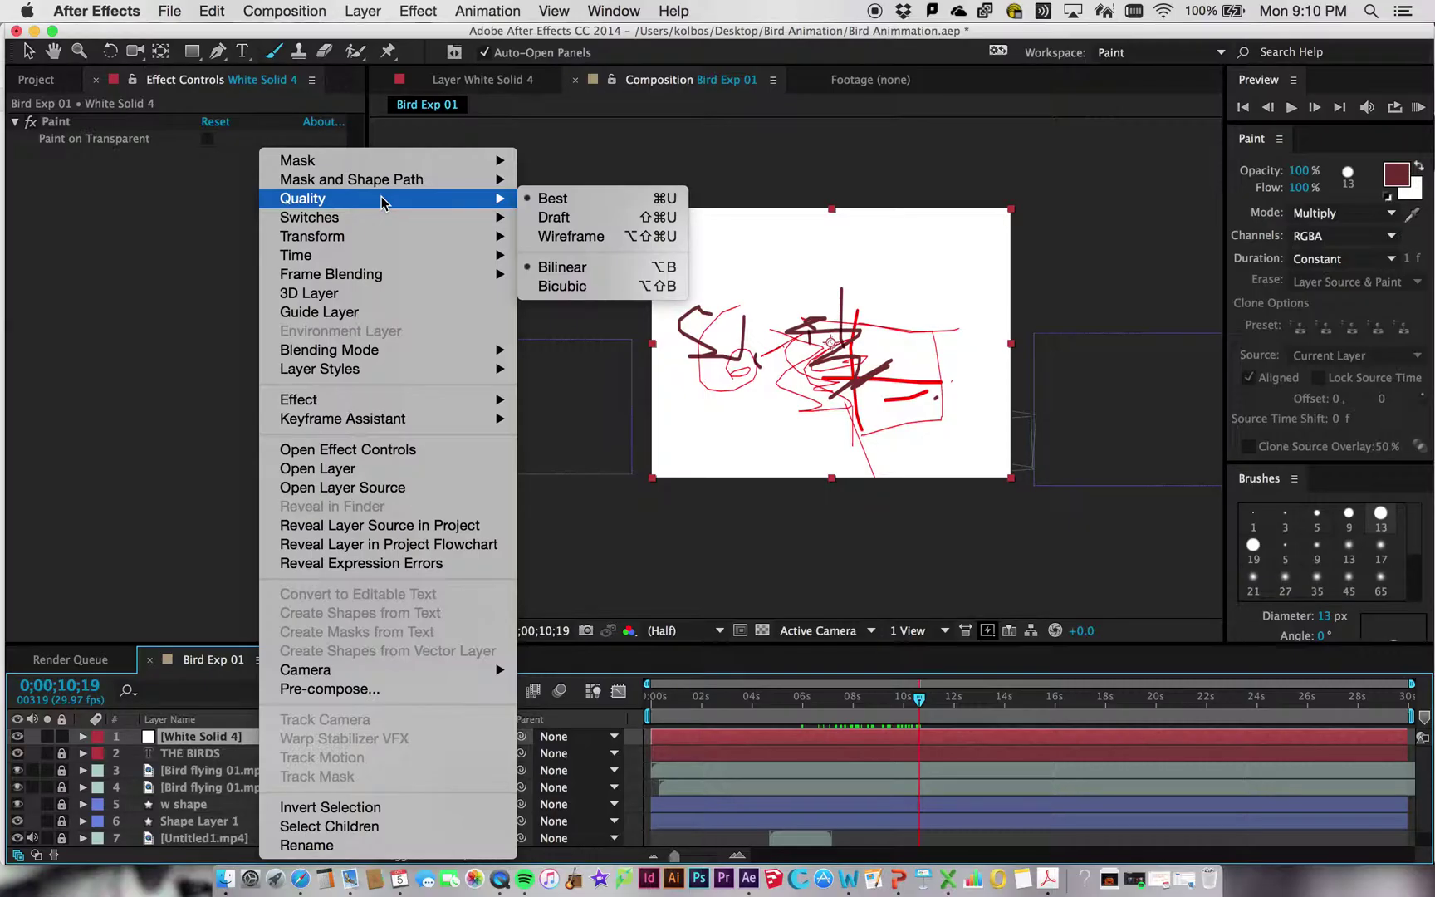
pyautogui.moveTo(387, 350)
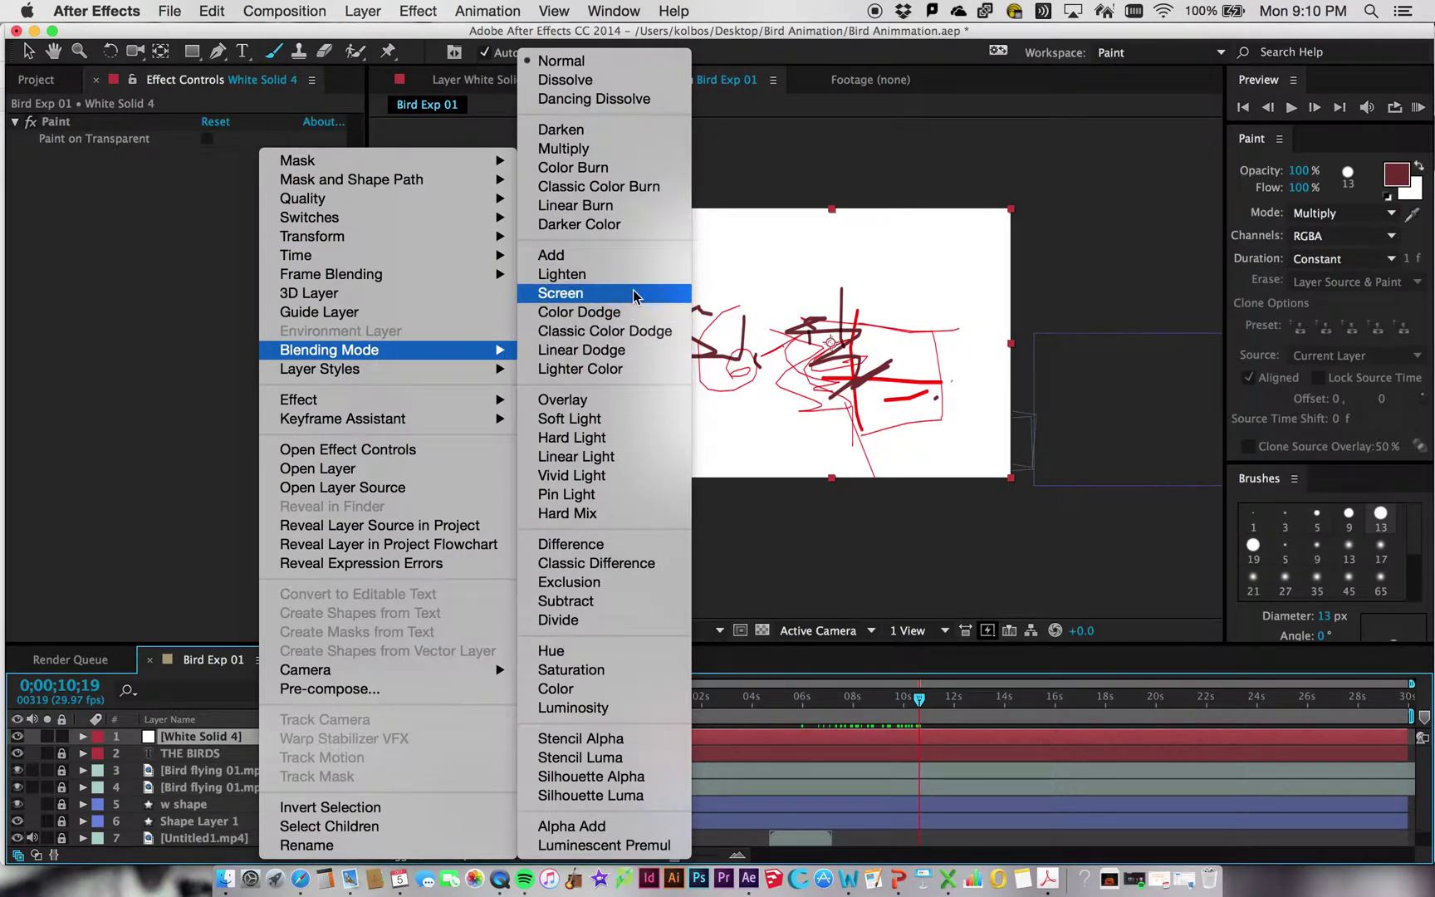
pyautogui.click(631, 149)
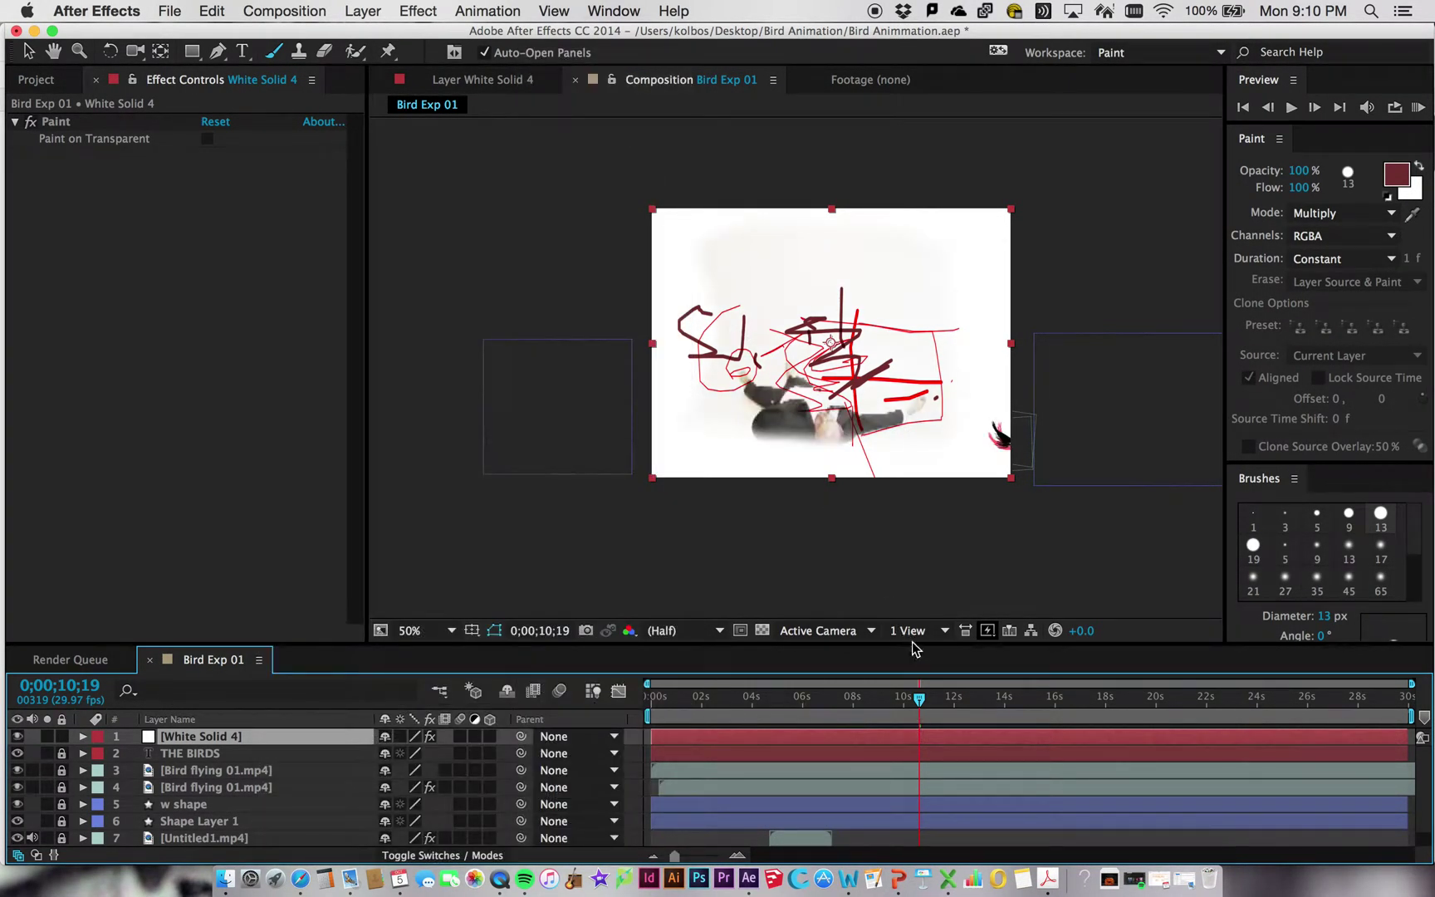
# Step: Scrub through the timeline in the composition and layer views and toggle White Solid 4's visibility to examine when its strokes appear
pyautogui.moveTo(919, 699); pyautogui.dragTo(887, 688)
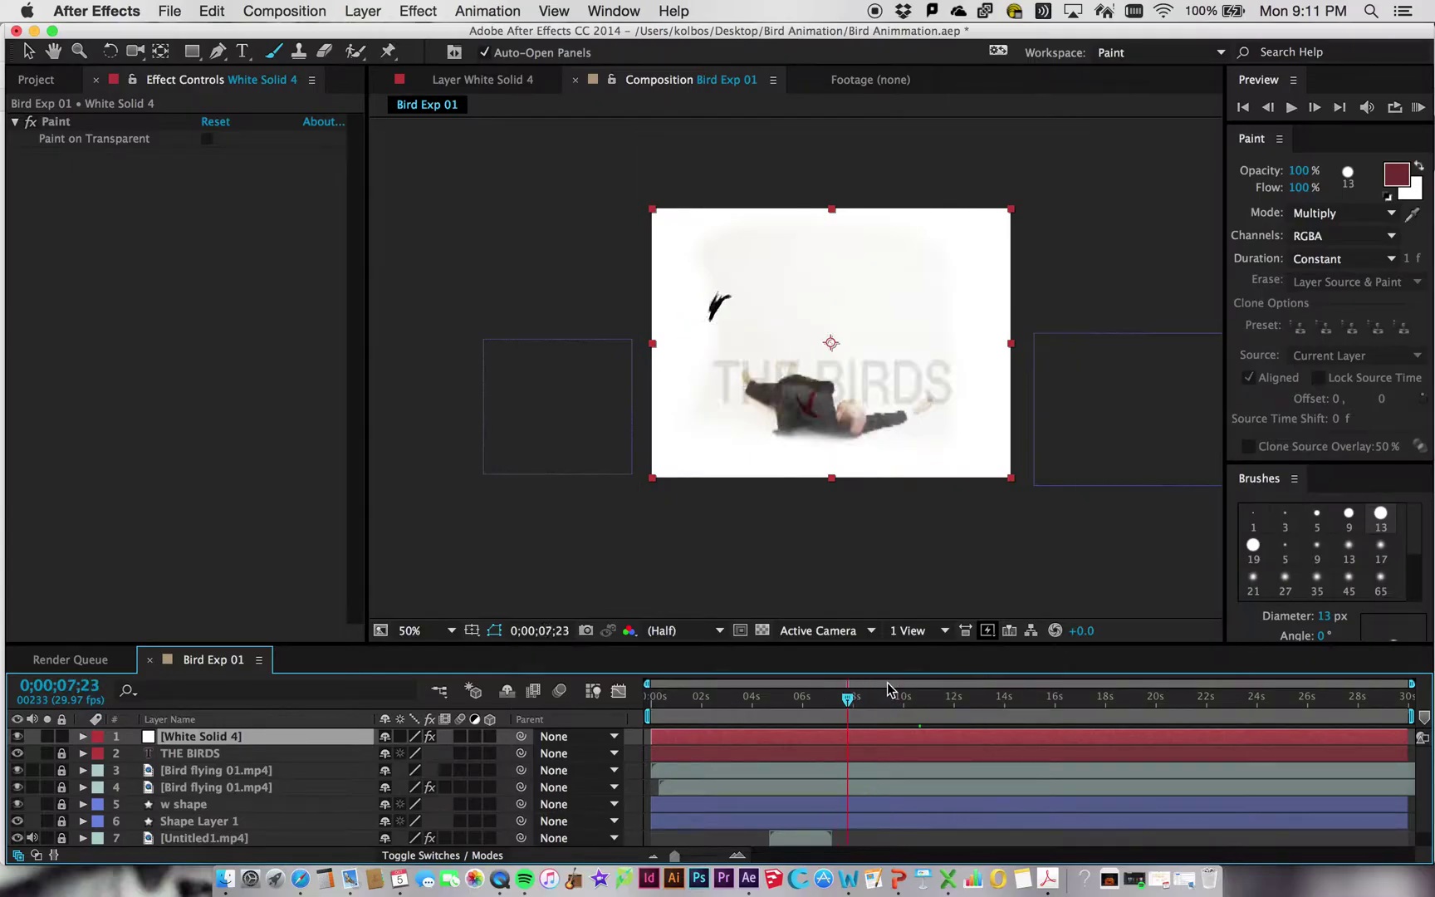
pyautogui.click(492, 80)
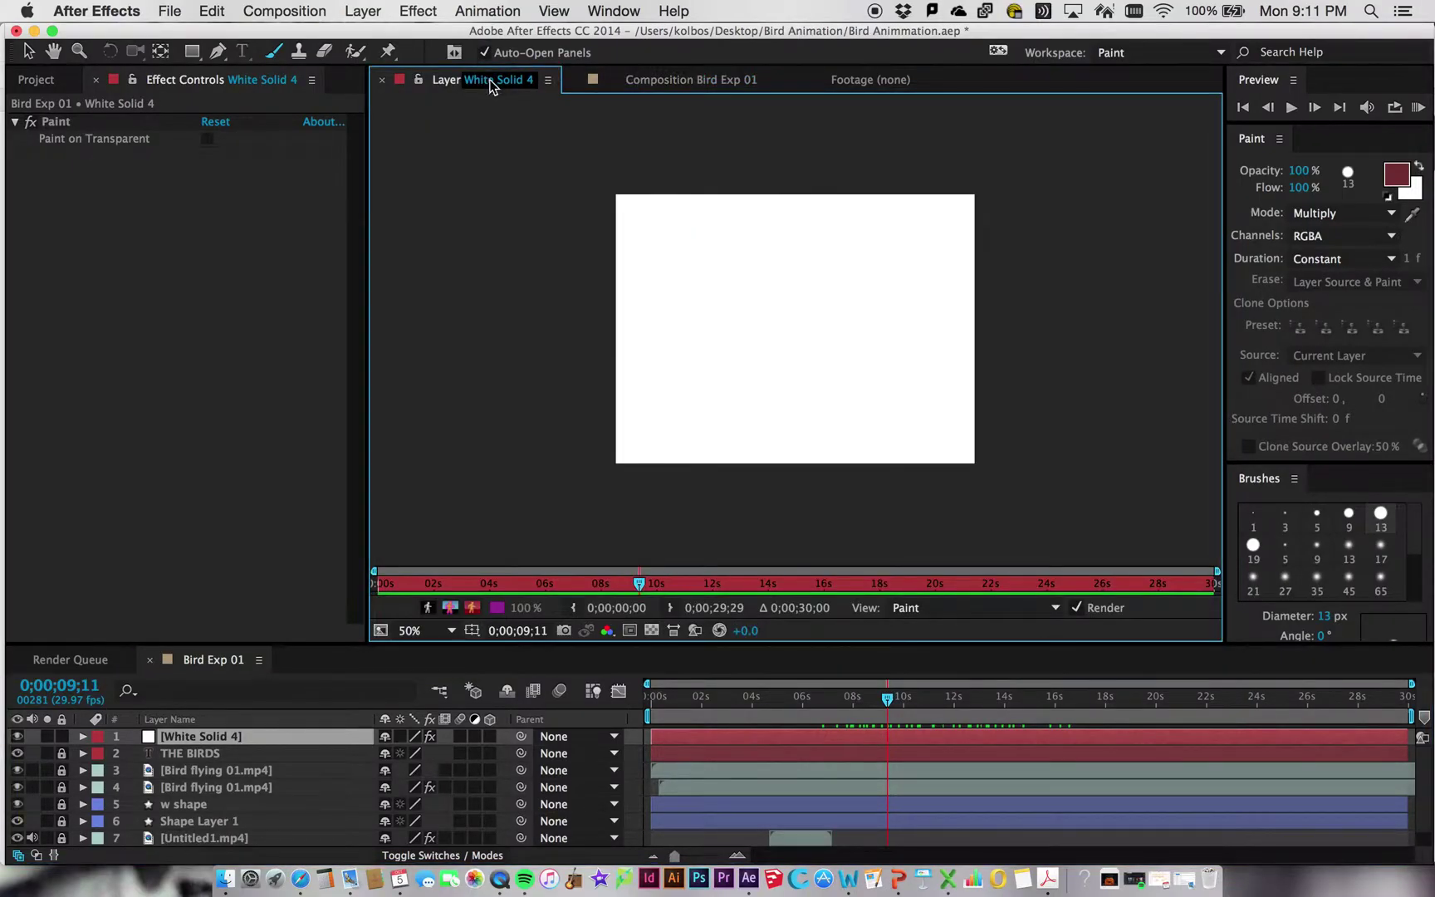
pyautogui.moveTo(882, 698)
pyautogui.mouseDown()
pyautogui.moveTo(862, 702)
pyautogui.moveTo(994, 702)
pyautogui.moveTo(909, 702)
pyautogui.moveTo(959, 704)
pyautogui.mouseUp()
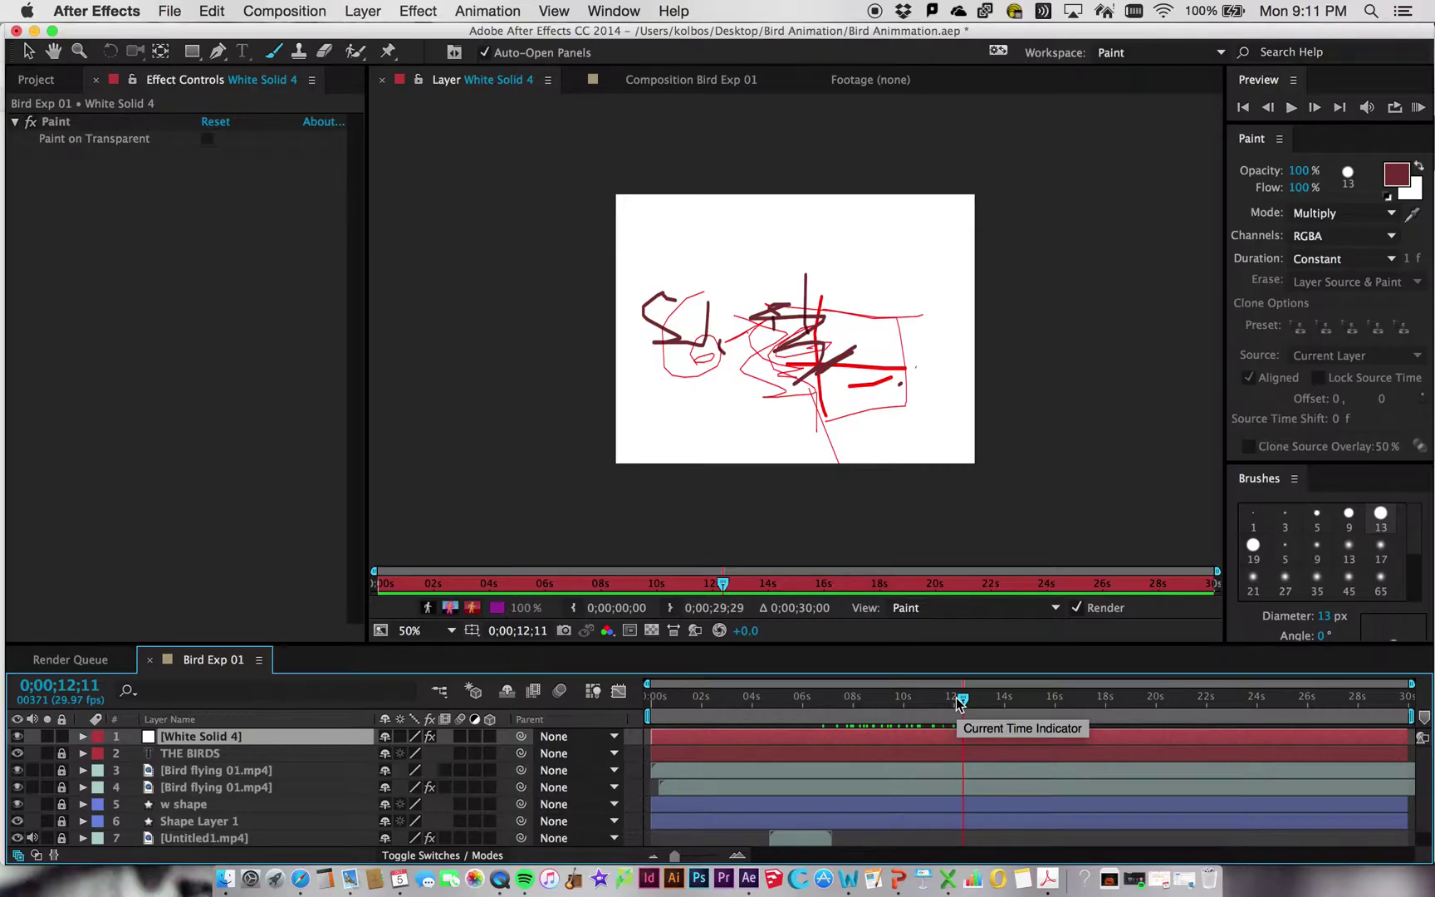
pyautogui.scroll(-1, 251, 802)
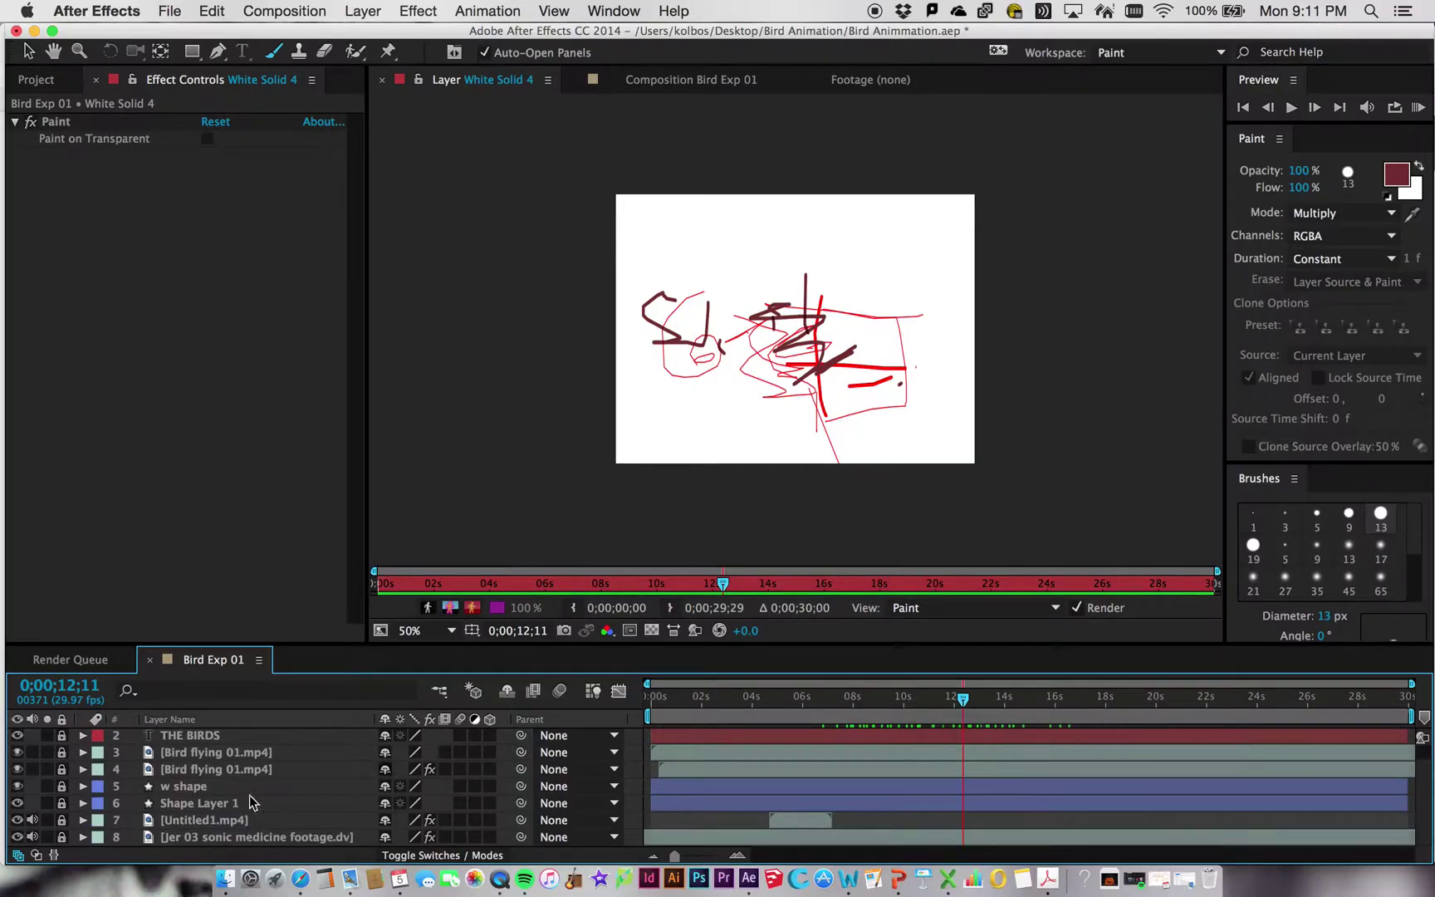
pyautogui.click(709, 79)
pyautogui.click(232, 736)
pyautogui.scroll(1, 232, 747)
pyautogui.scroll(-1, 228, 828)
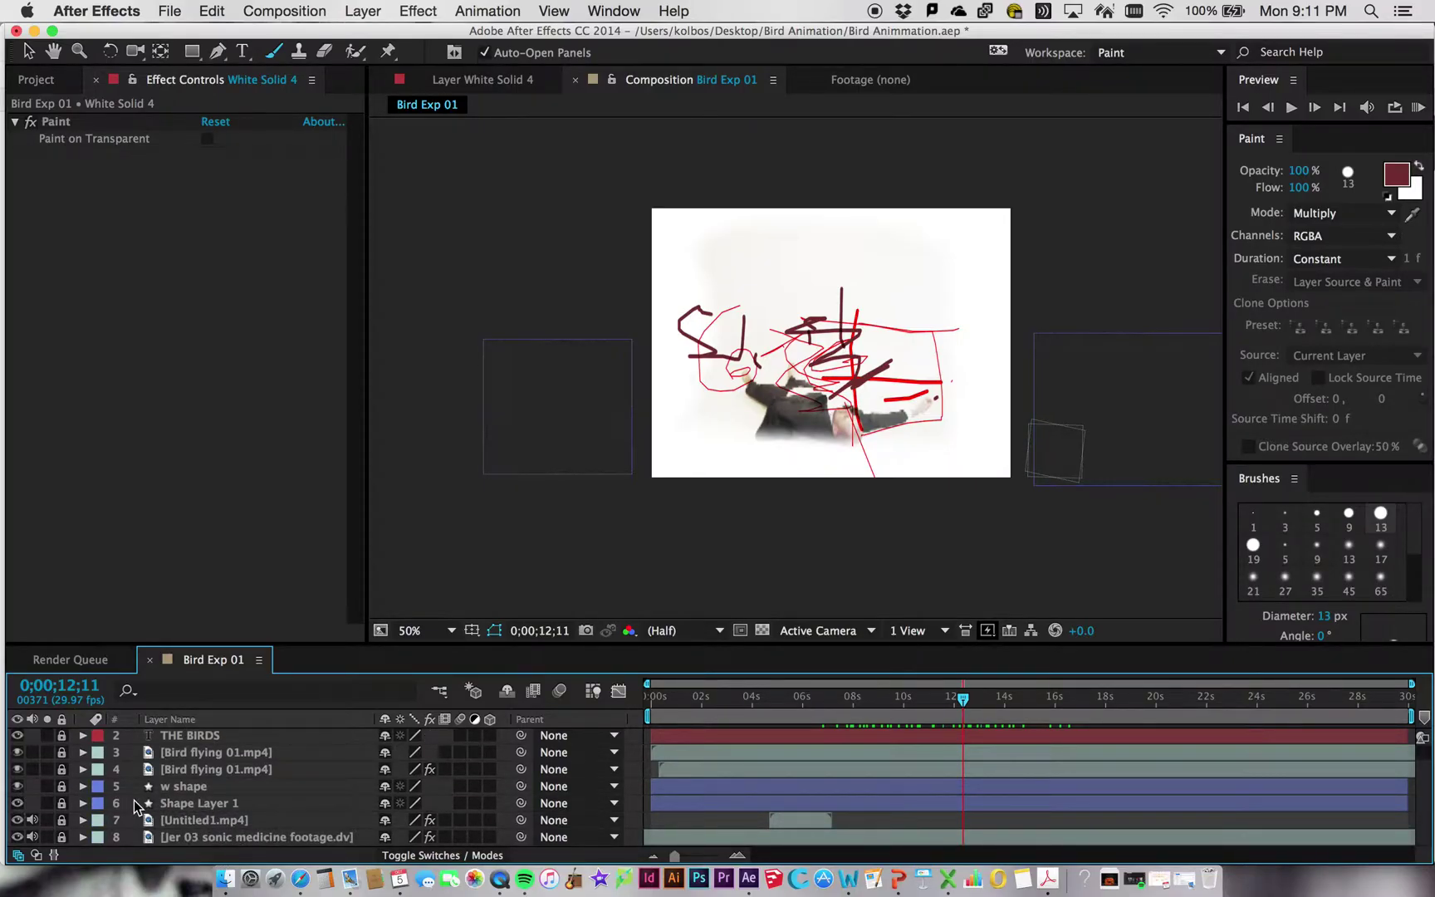
pyautogui.scroll(1, 133, 799)
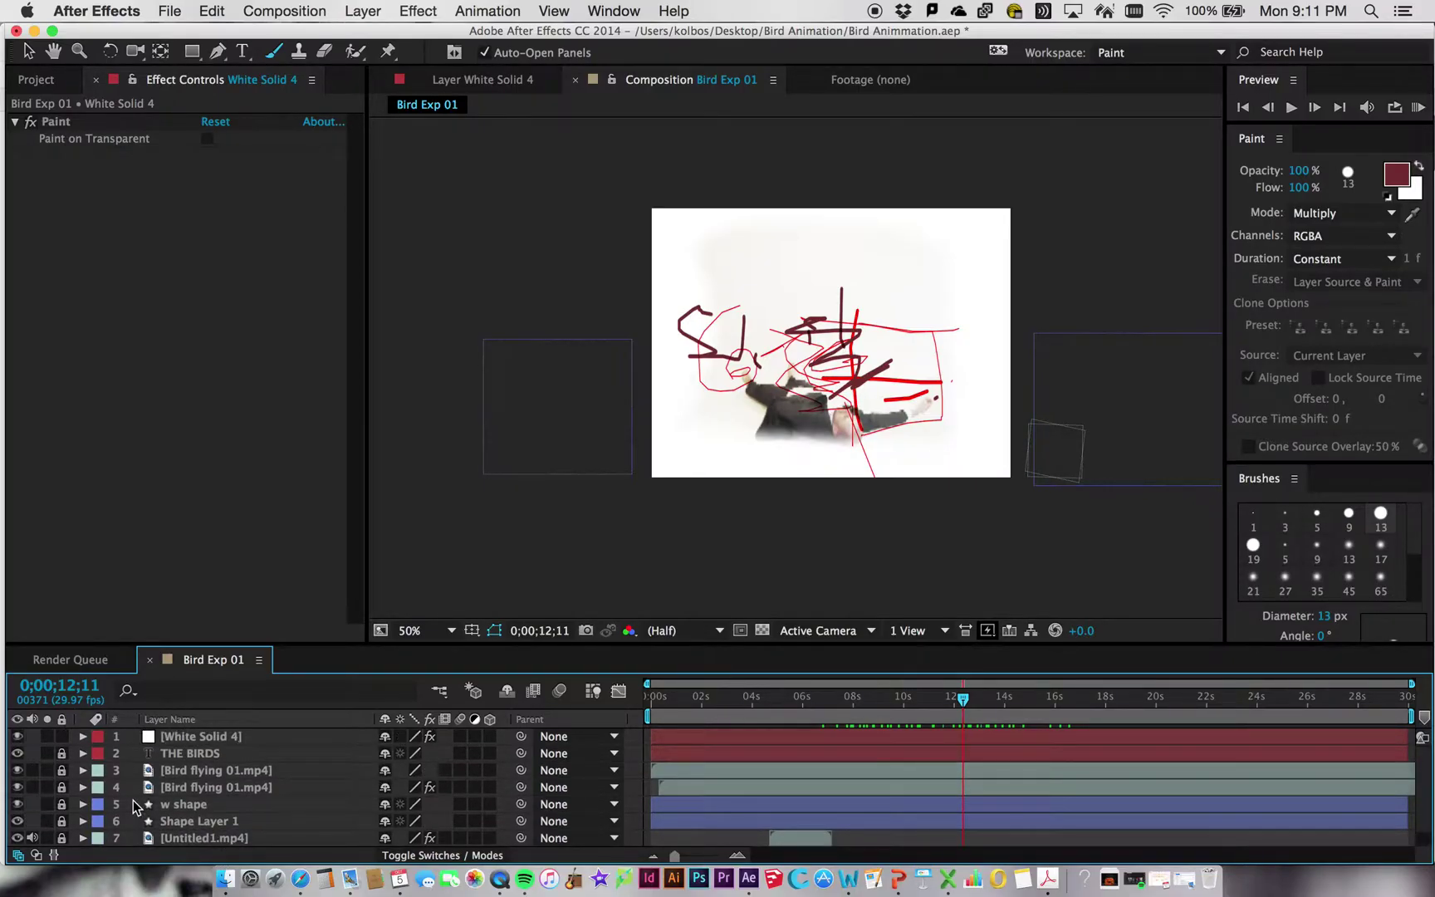
pyautogui.click(18, 736)
pyautogui.click(18, 736)
# Step: Delete the White Solid 4 layer and create a new 1440 × 1080 px white solid in its place
pyautogui.click(208, 738)
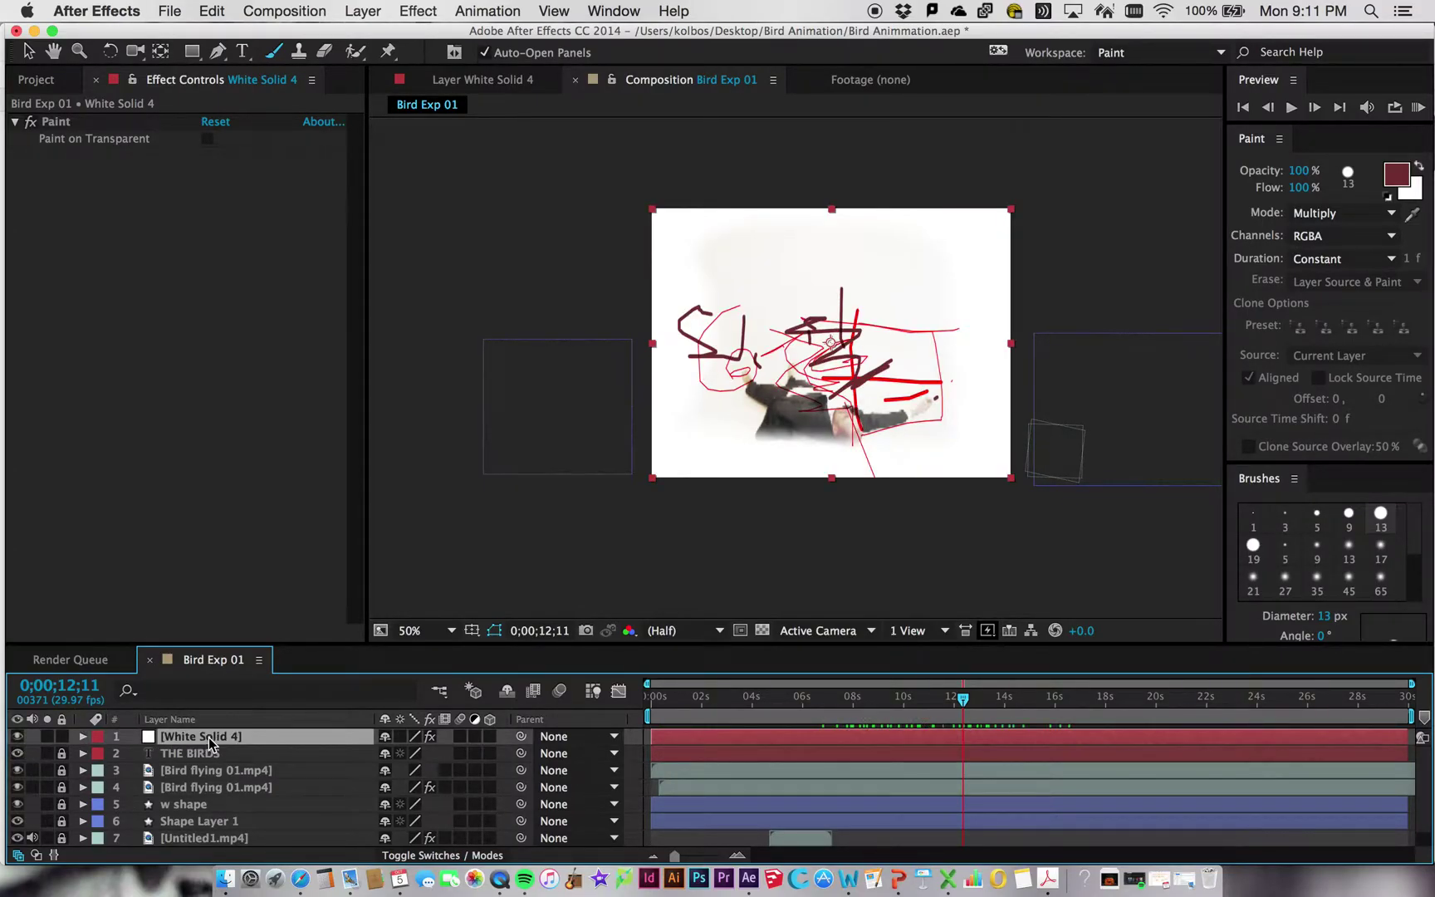
pyautogui.press('Delete')
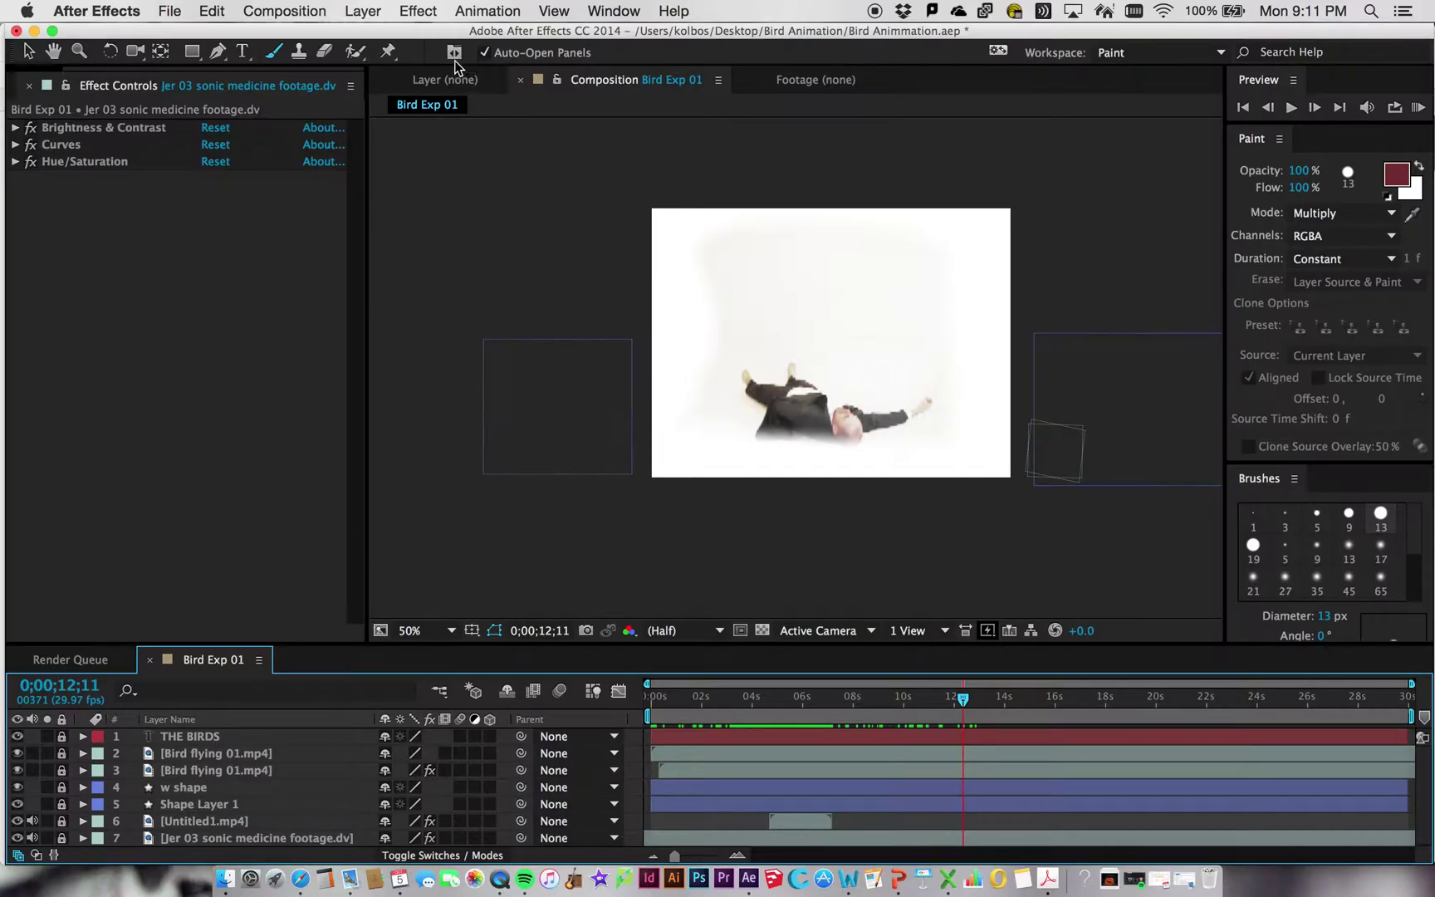
pyautogui.click(357, 12)
pyautogui.moveTo(499, 34)
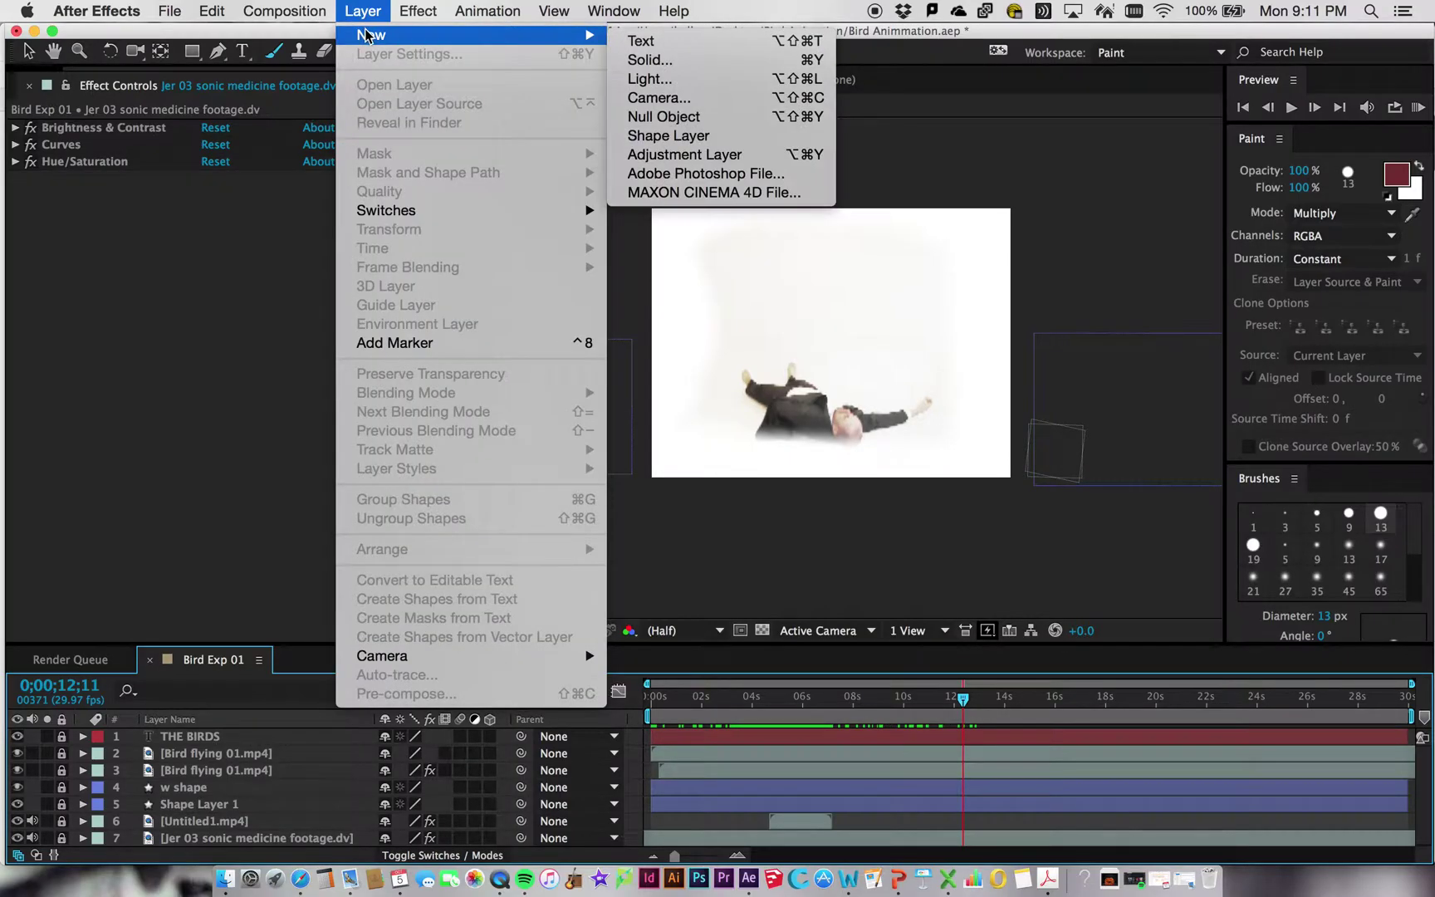
pyautogui.click(739, 61)
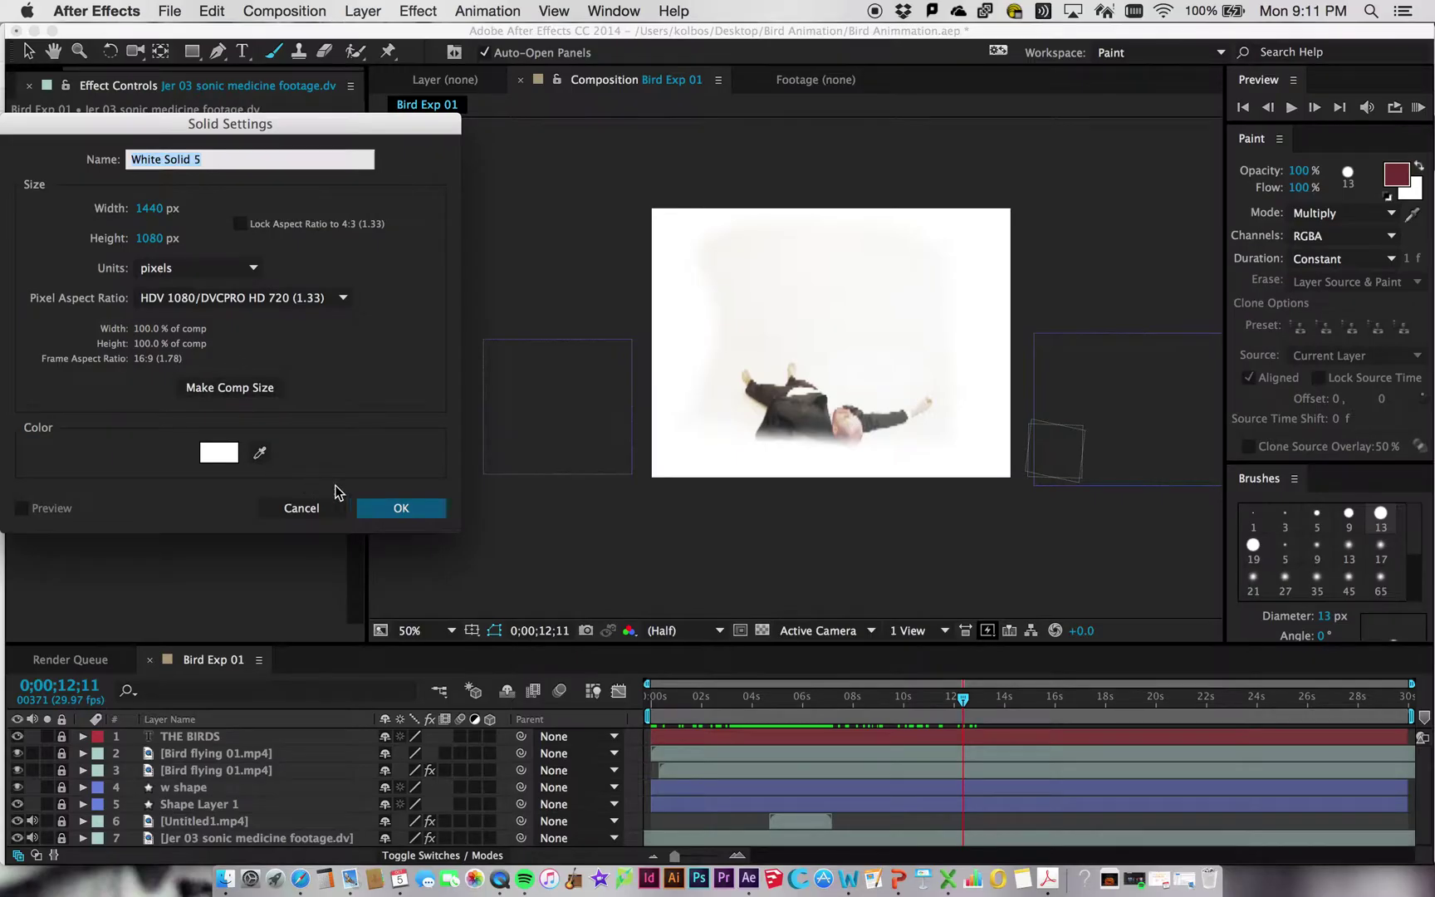
pyautogui.click(408, 510)
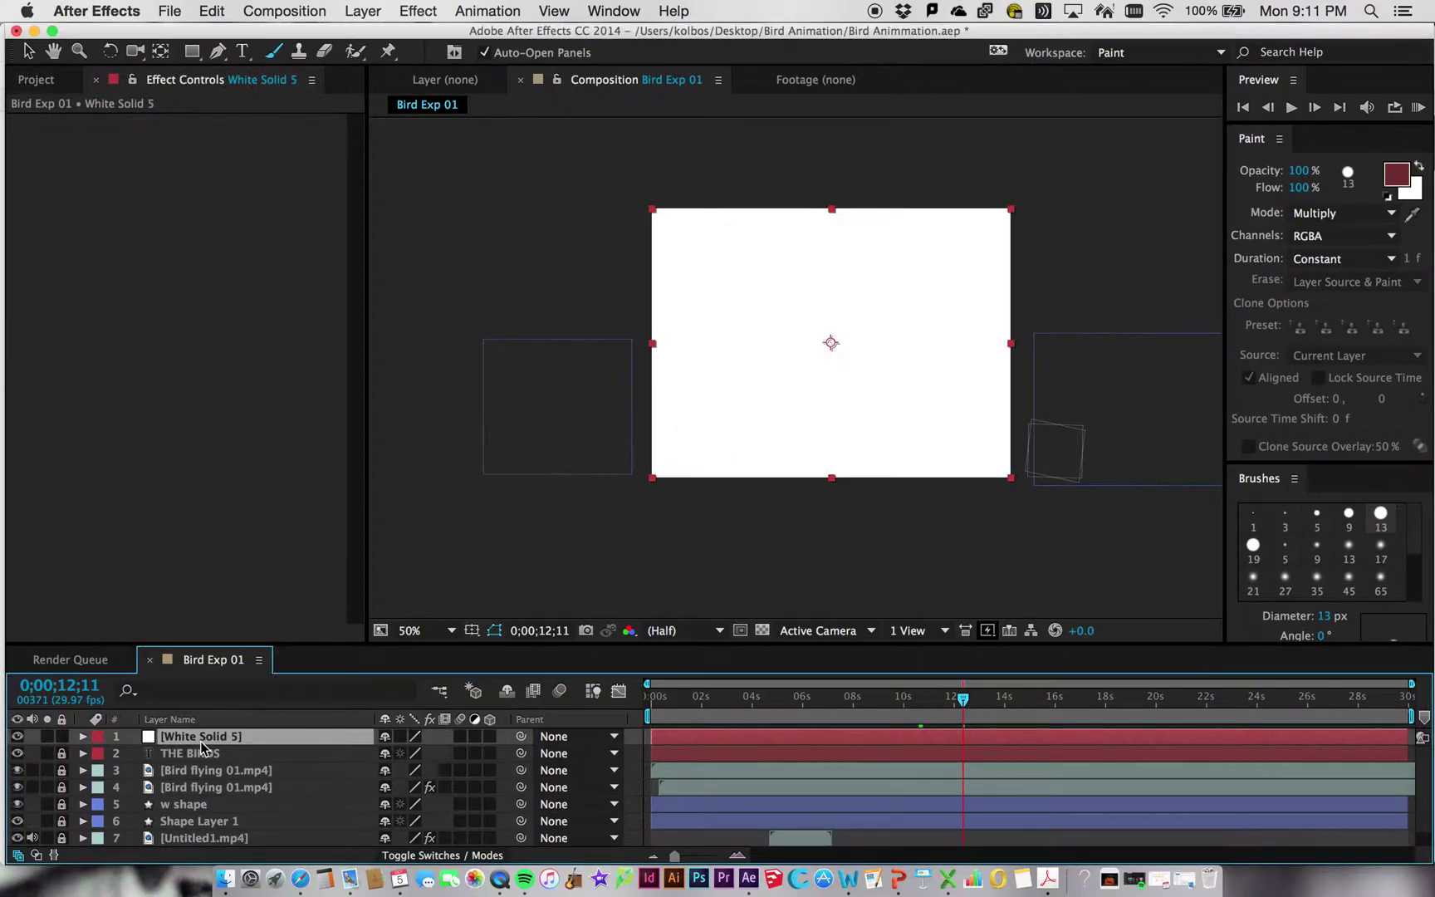
# Step: Open the new solid in its layer view at time 0;00;00;00 and set the paint duration to Write On
pyautogui.doubleClick(257, 738)
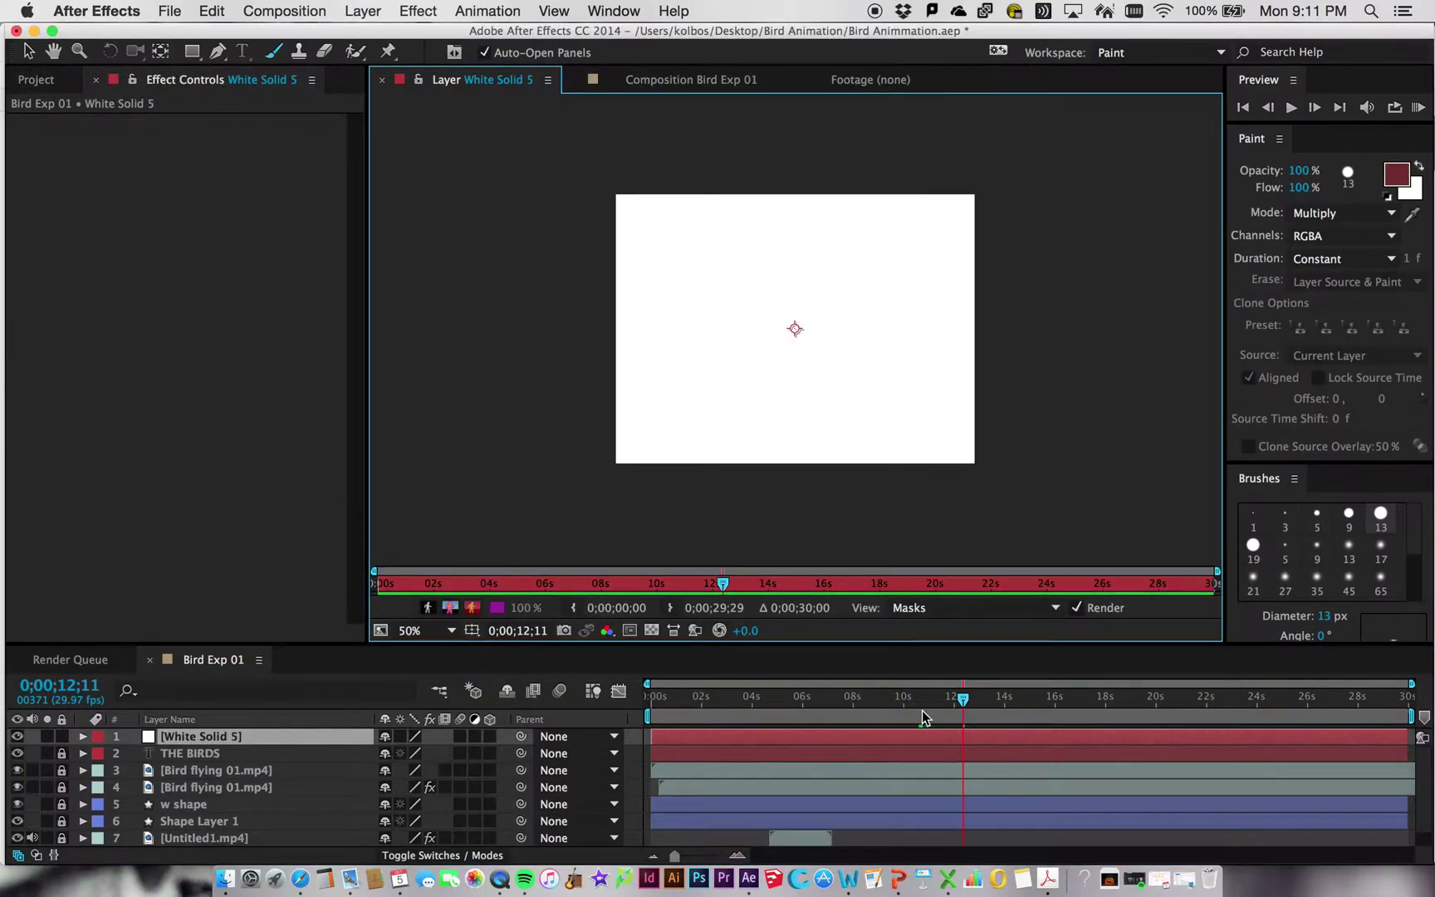
pyautogui.moveTo(963, 699); pyautogui.dragTo(612, 692)
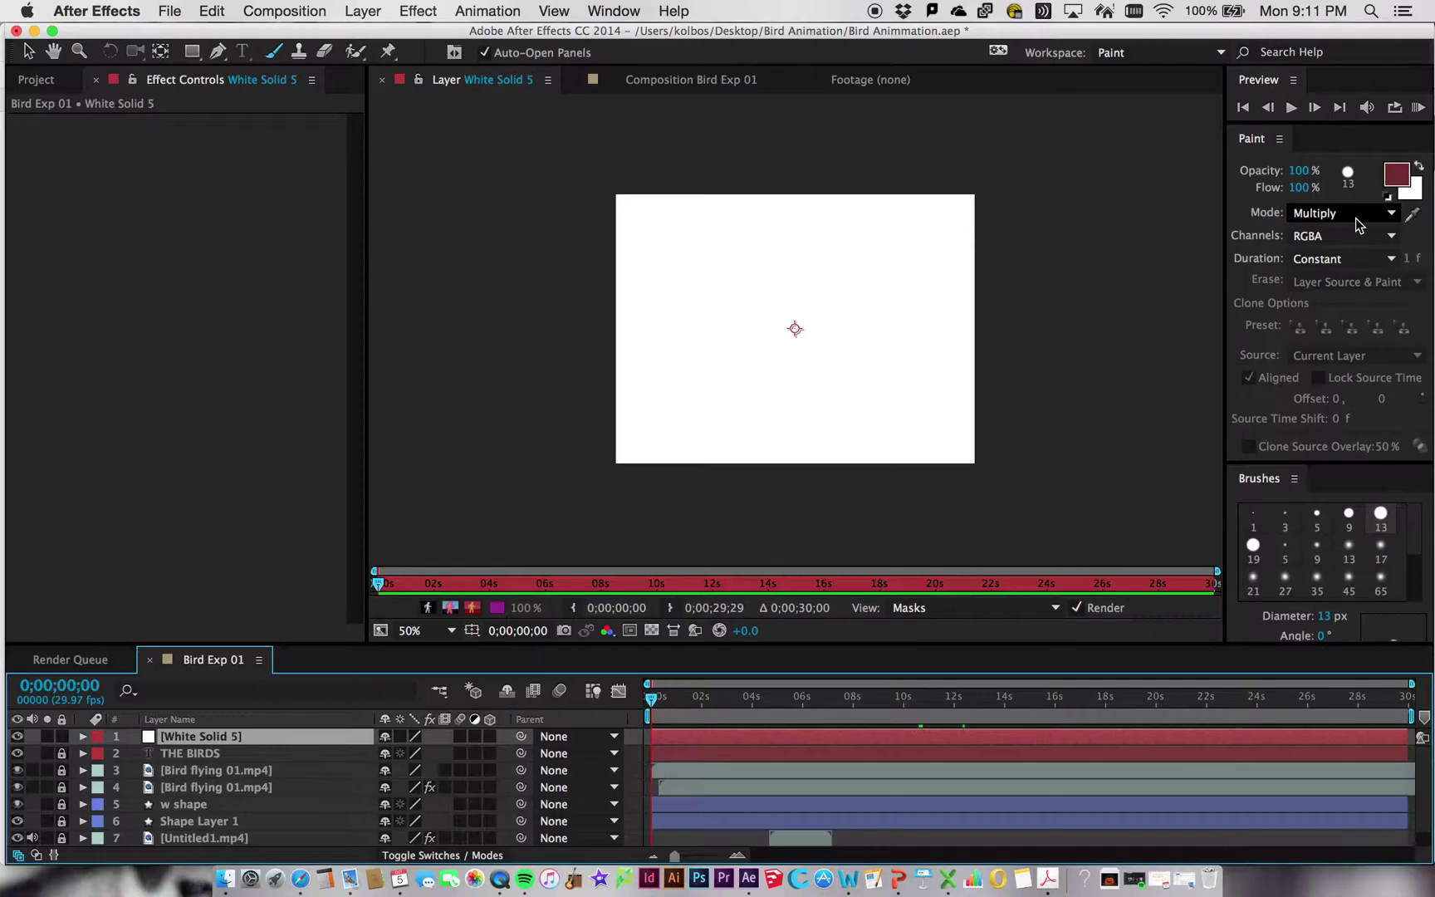
pyautogui.click(1390, 263)
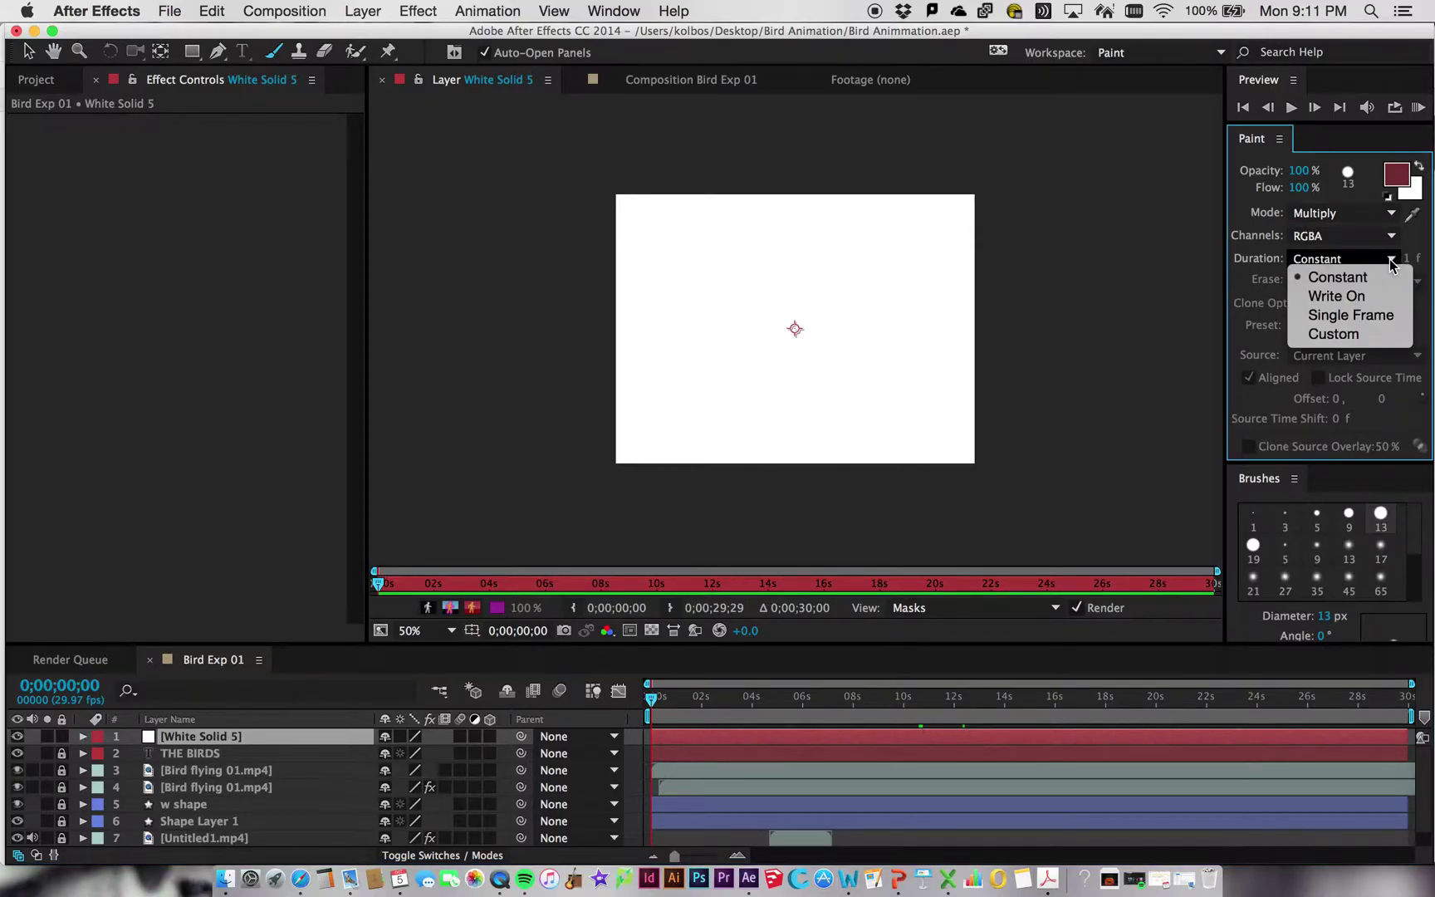
pyautogui.click(1354, 297)
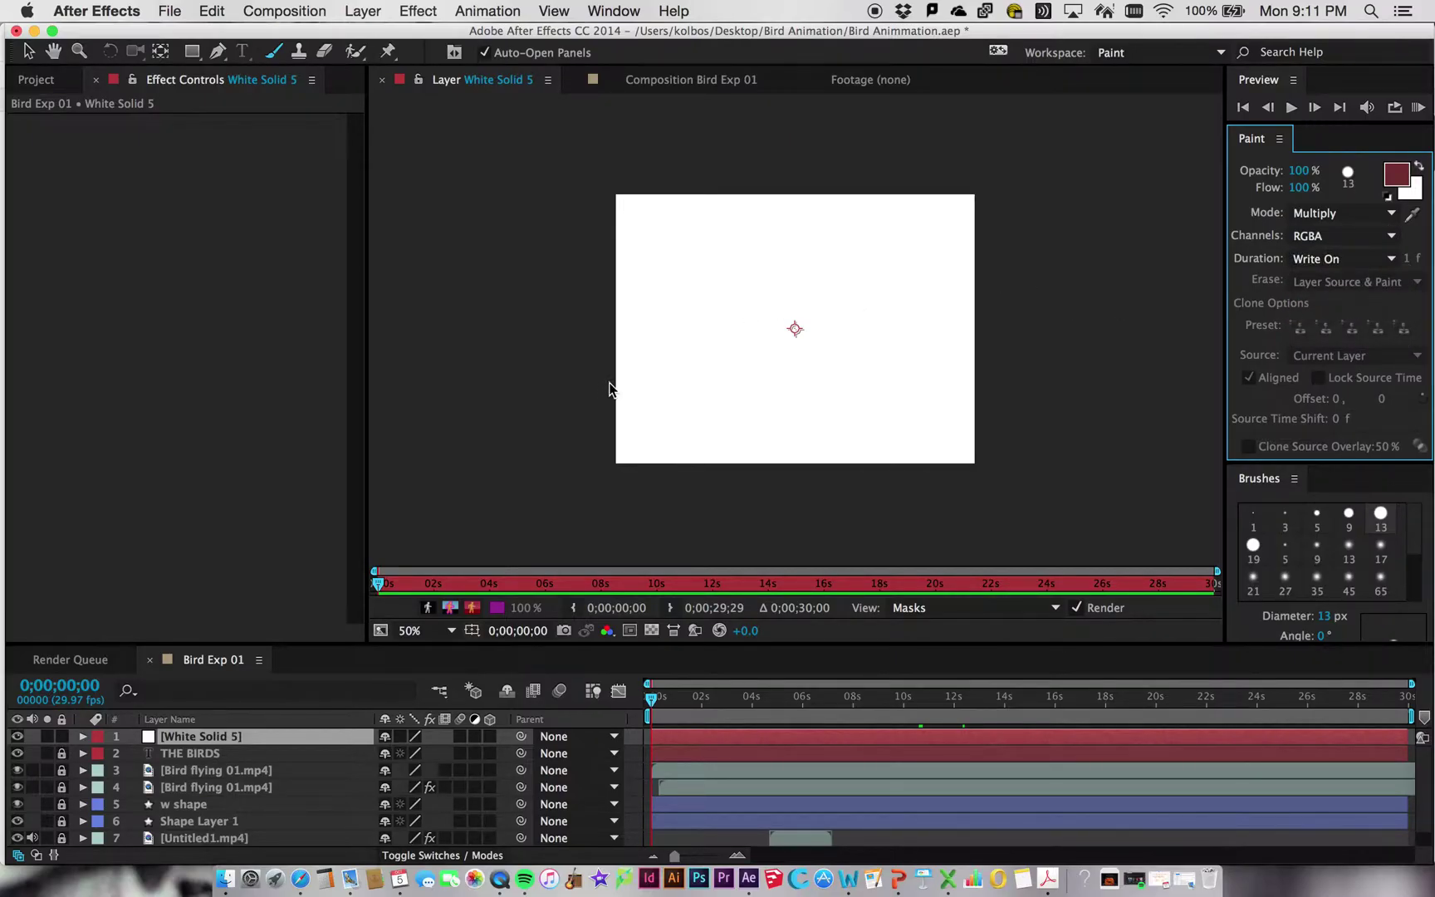
# Step: Paint one long looping maroon stroke across the white solid and scrub the timeline to check its write-on animation
pyautogui.click(273, 51)
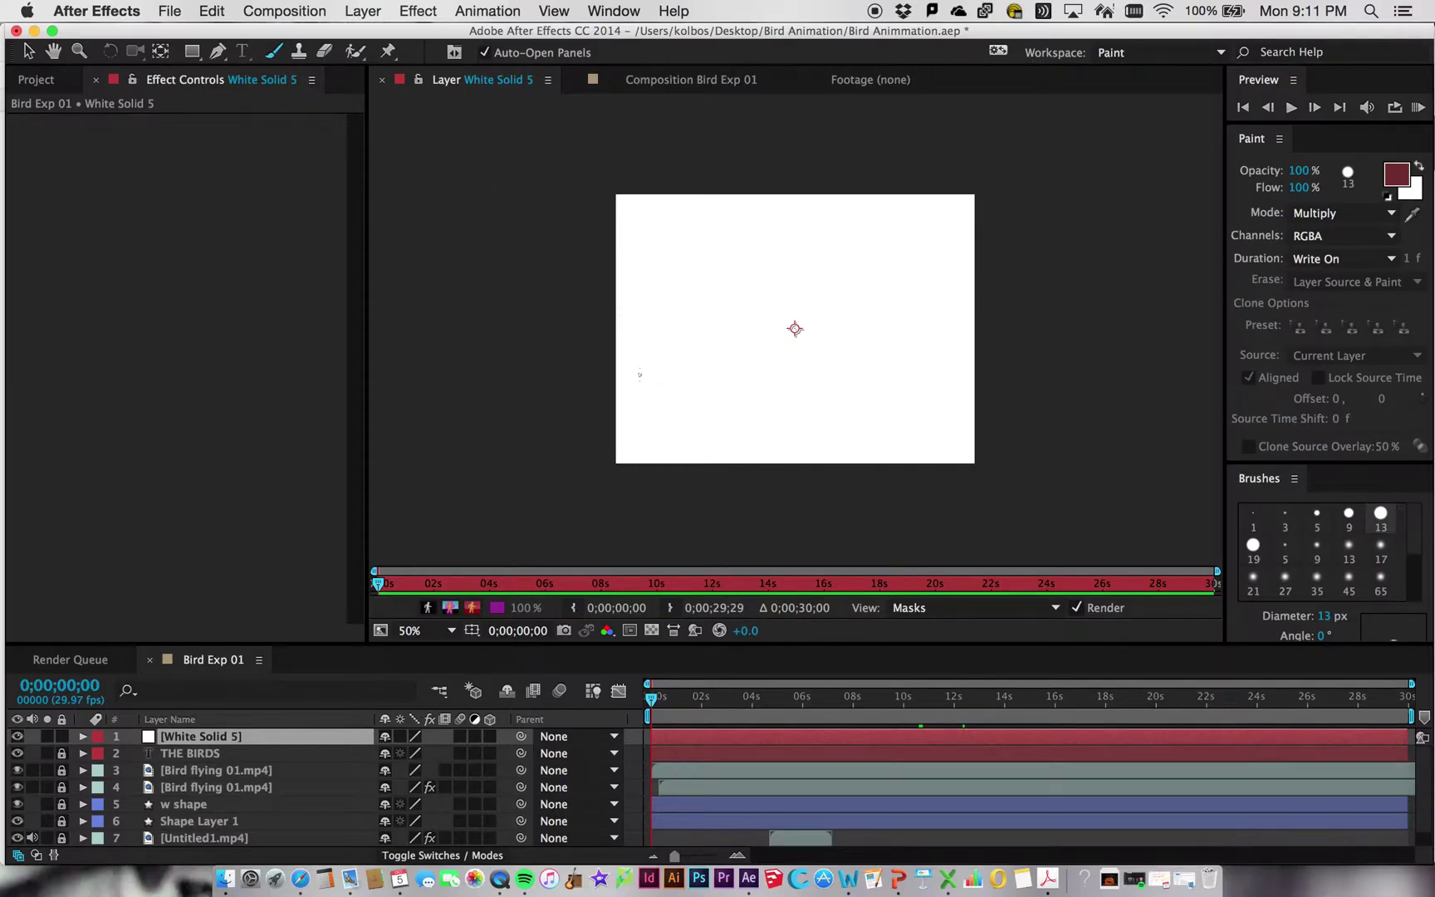
pyautogui.moveTo(637, 383)
pyautogui.mouseDown()
pyautogui.moveTo(650, 342)
pyautogui.moveTo(699, 291)
pyautogui.moveTo(711, 359)
pyautogui.moveTo(749, 339)
pyautogui.moveTo(766, 373)
pyautogui.moveTo(755, 372)
pyautogui.moveTo(785, 350)
pyautogui.moveTo(790, 305)
pyautogui.moveTo(782, 352)
pyautogui.moveTo(848, 378)
pyautogui.moveTo(840, 270)
pyautogui.moveTo(898, 310)
pyautogui.moveTo(834, 333)
pyautogui.moveTo(857, 275)
pyautogui.moveTo(863, 344)
pyautogui.moveTo(810, 403)
pyautogui.moveTo(876, 418)
pyautogui.moveTo(821, 452)
pyautogui.moveTo(721, 398)
pyautogui.moveTo(870, 395)
pyautogui.moveTo(929, 372)
pyautogui.moveTo(816, 275)
pyautogui.moveTo(804, 235)
pyautogui.moveTo(724, 249)
pyautogui.moveTo(699, 229)
pyautogui.moveTo(835, 340)
pyautogui.moveTo(826, 369)
pyautogui.mouseUp()
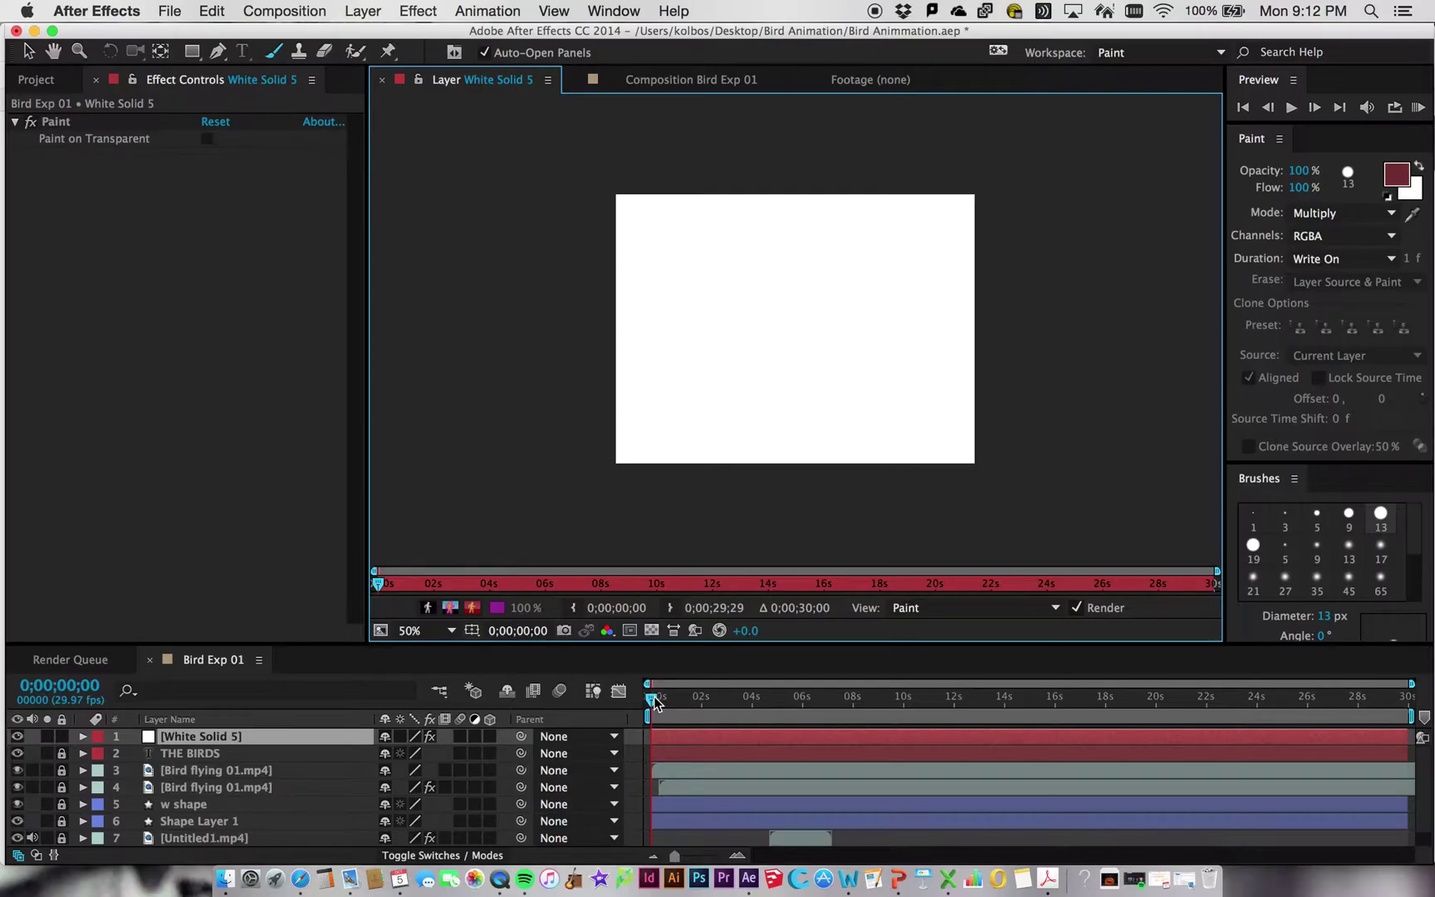
pyautogui.moveTo(654, 700); pyautogui.dragTo(700, 702)
pyautogui.moveTo(733, 702)
pyautogui.mouseDown()
pyautogui.moveTo(799, 702)
pyautogui.moveTo(626, 698)
pyautogui.mouseUp()
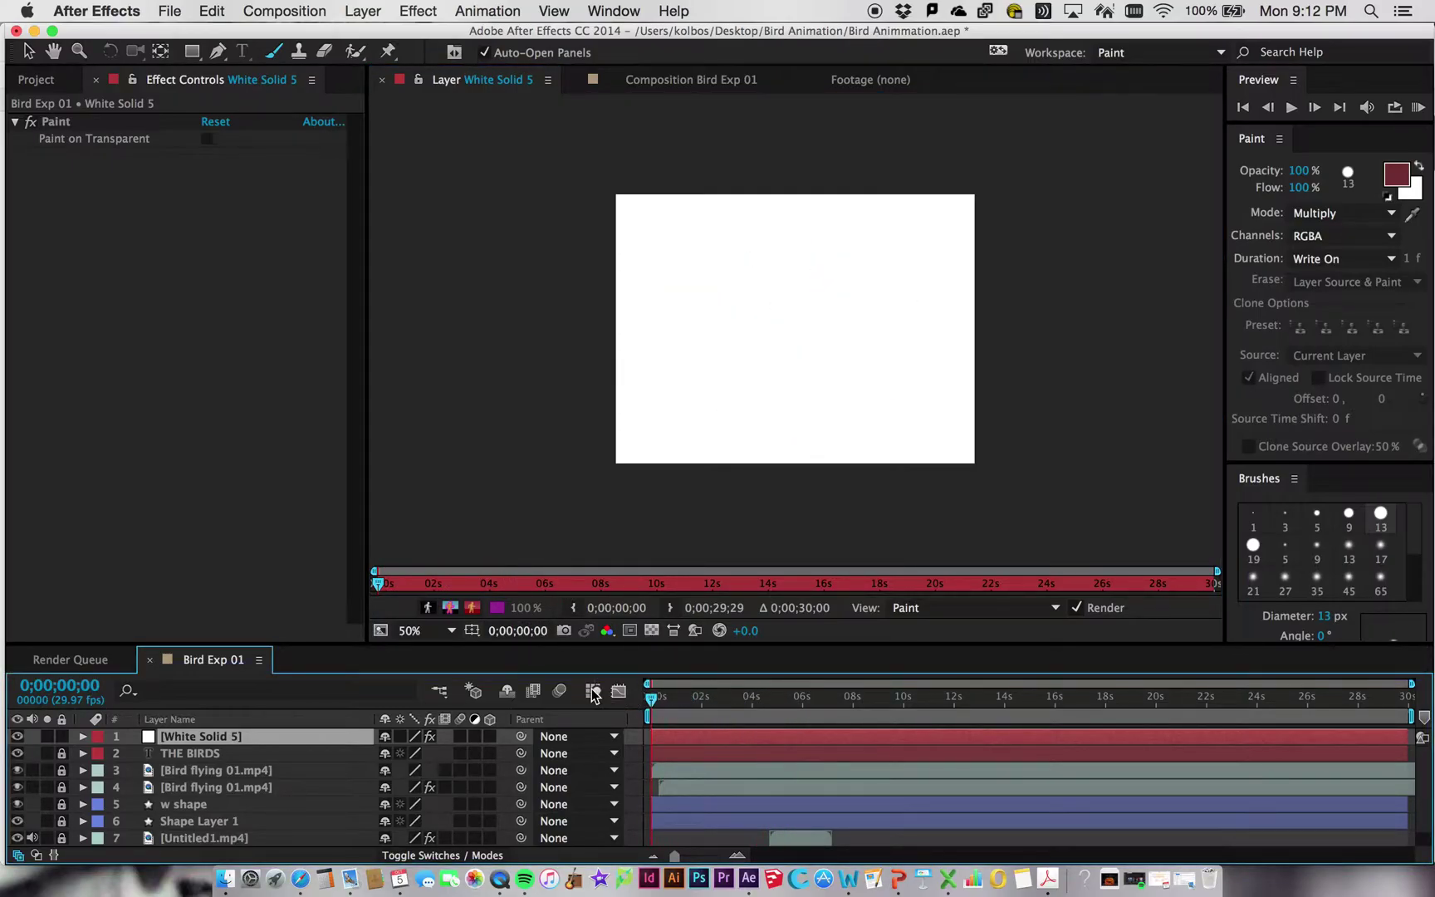
pyautogui.click(682, 84)
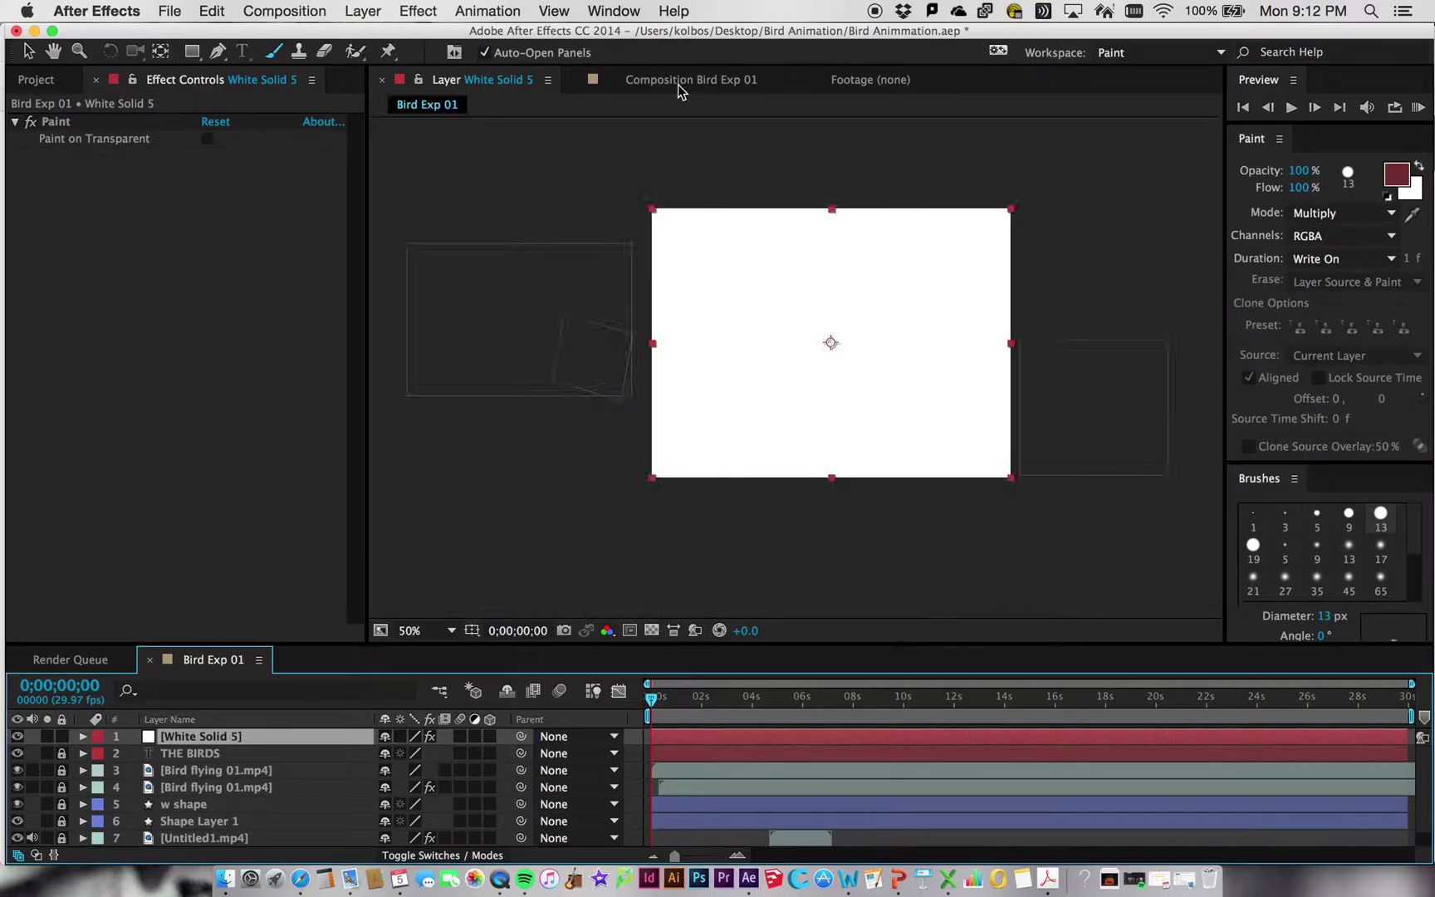
pyautogui.moveTo(653, 702); pyautogui.dragTo(797, 702)
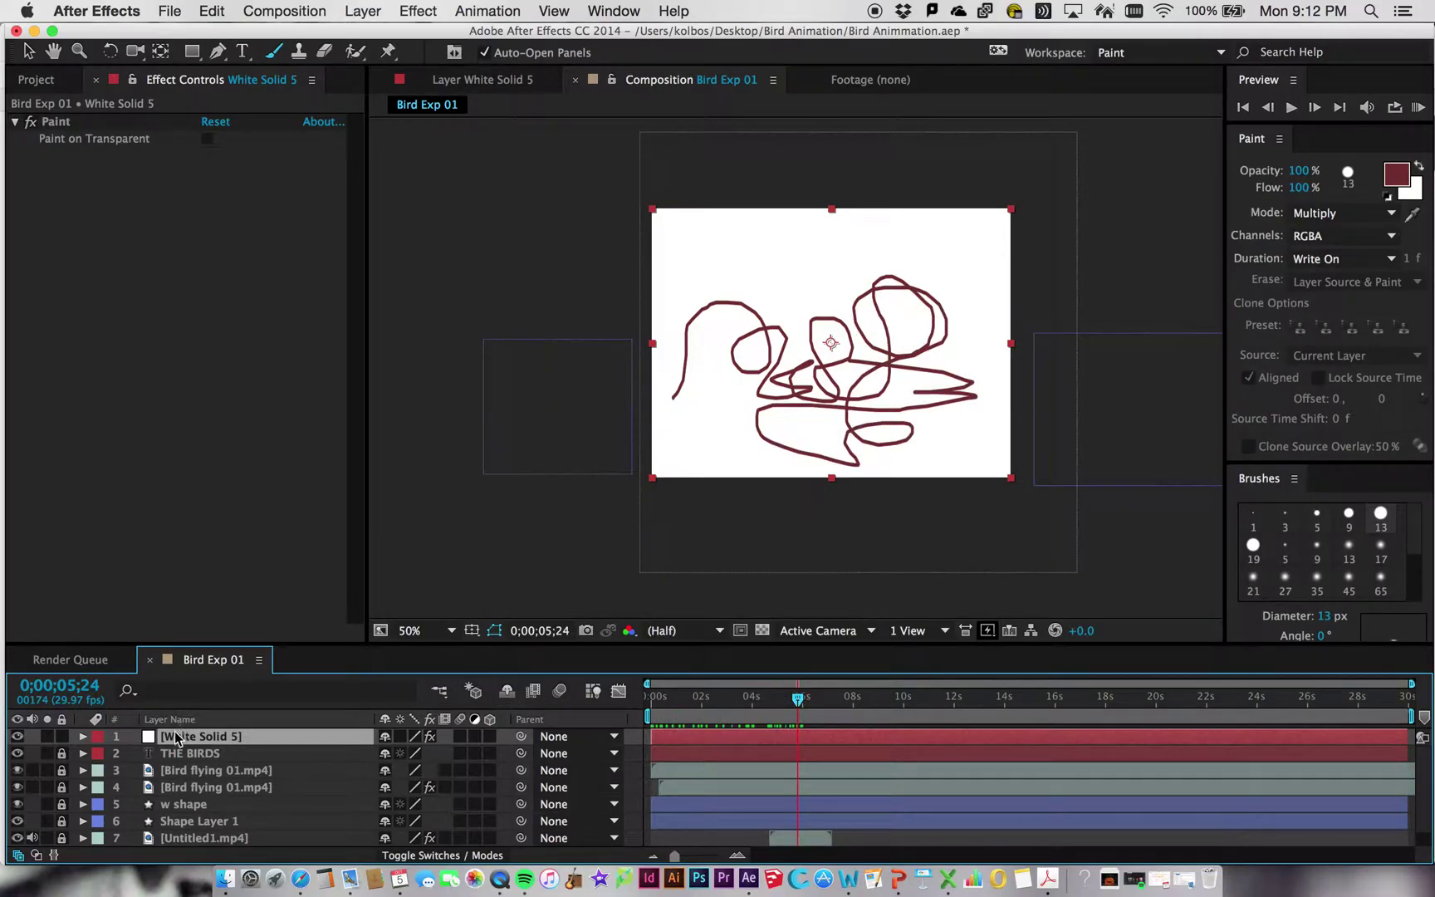
# Step: Set the White Solid 5 layer's blending mode to Multiply and preview the composition from the start
pyautogui.rightClick(154, 739)
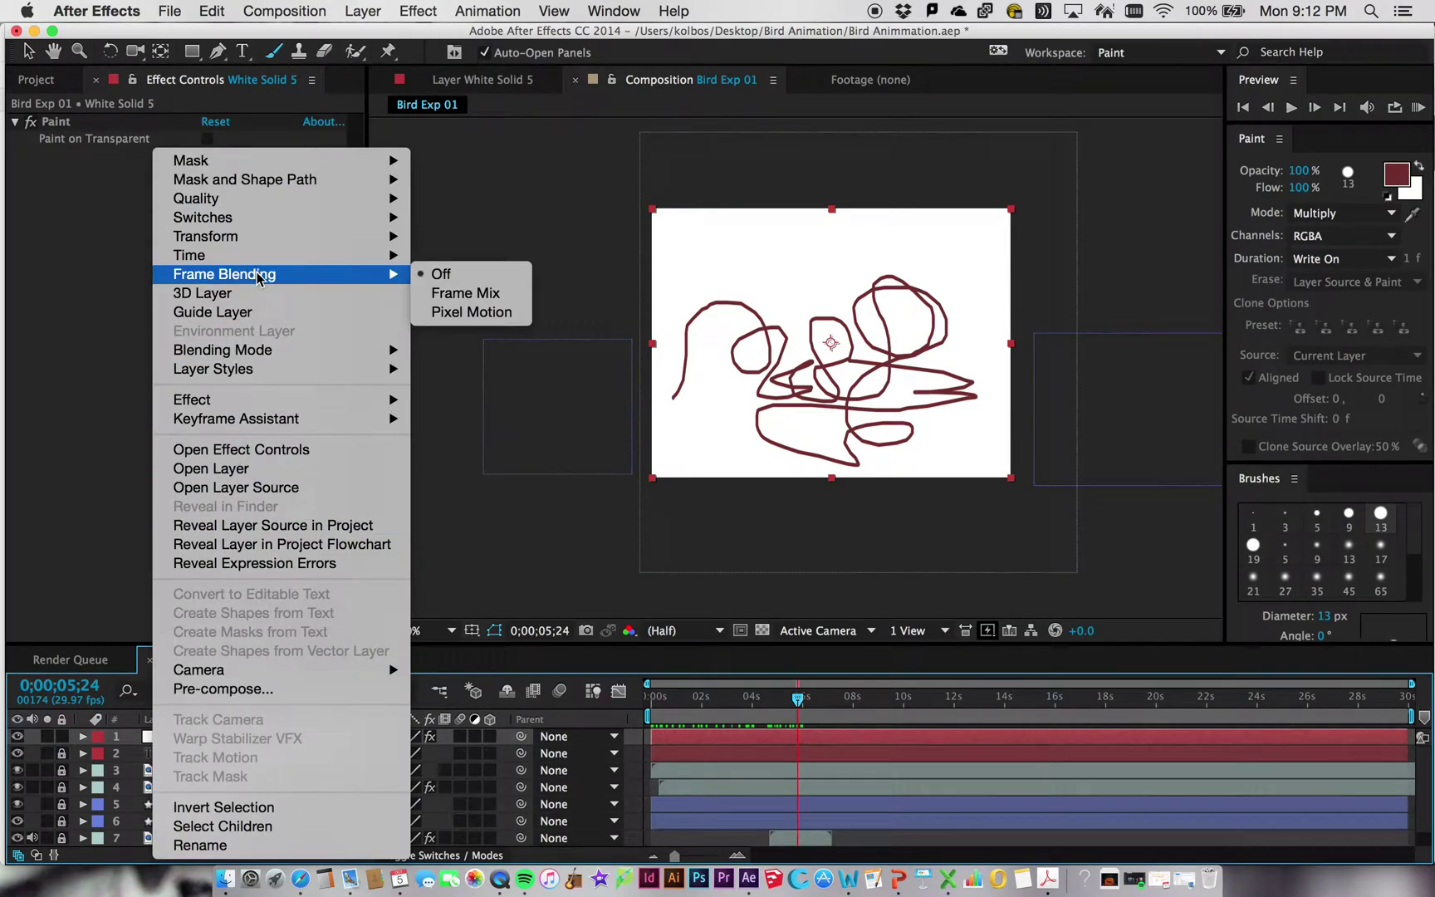
pyautogui.moveTo(266, 350)
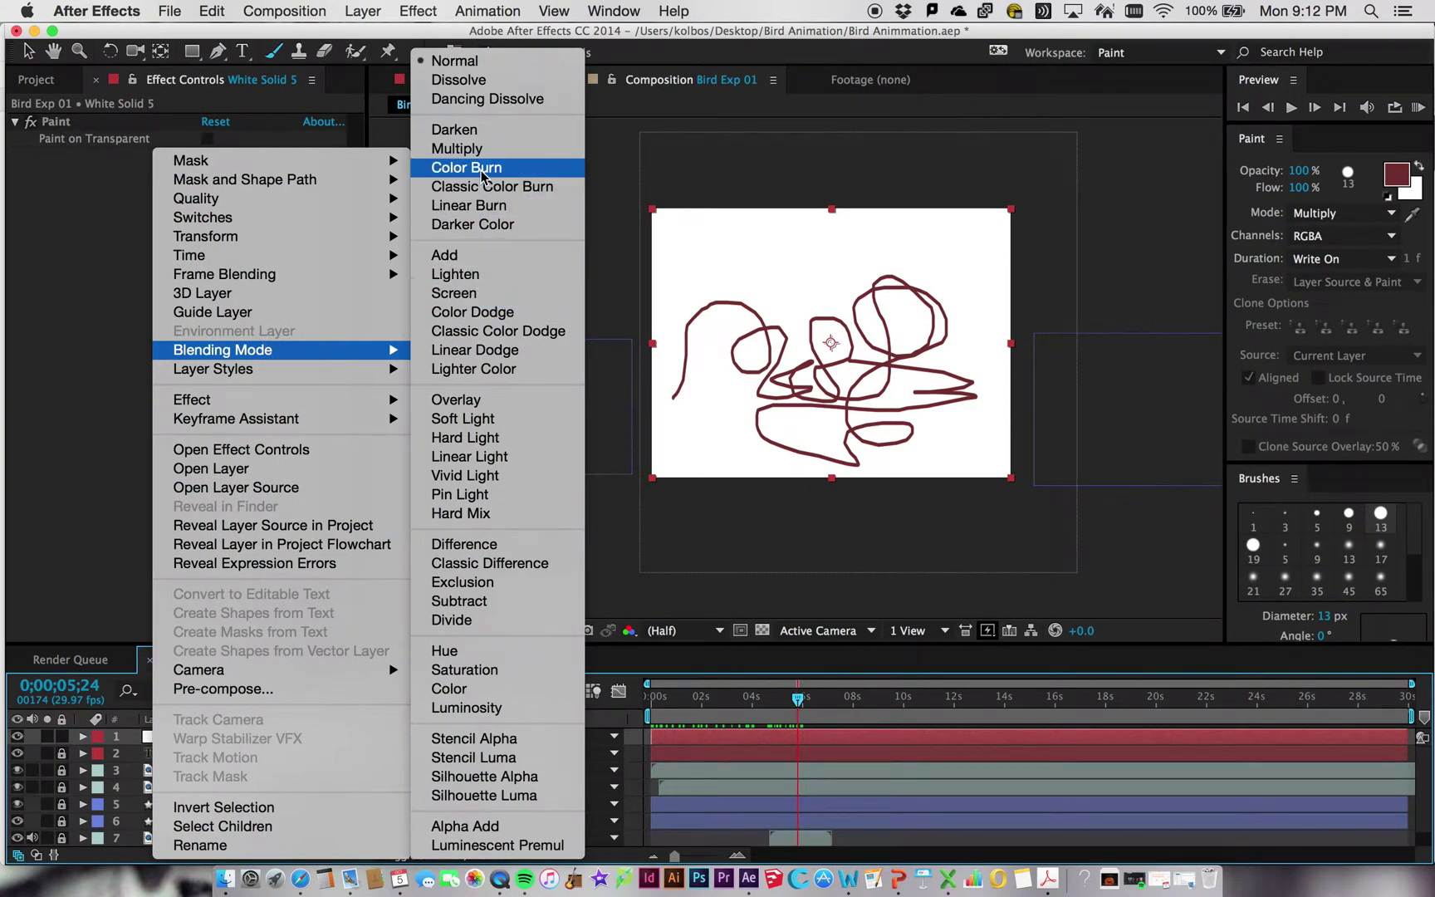
pyautogui.click(457, 147)
pyautogui.moveTo(796, 699); pyautogui.dragTo(646, 694)
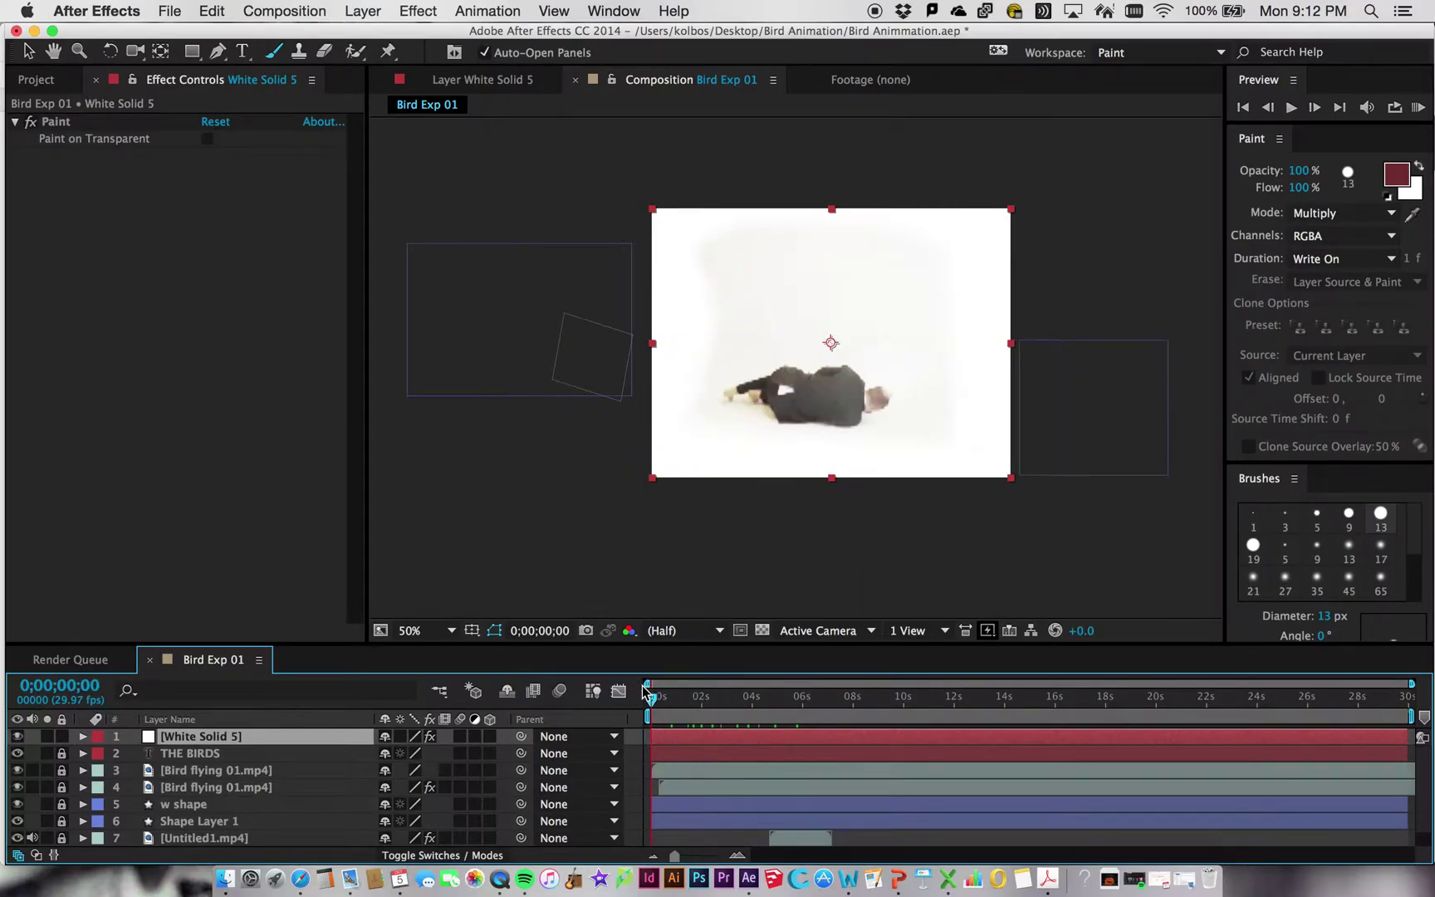
pyautogui.press('space')
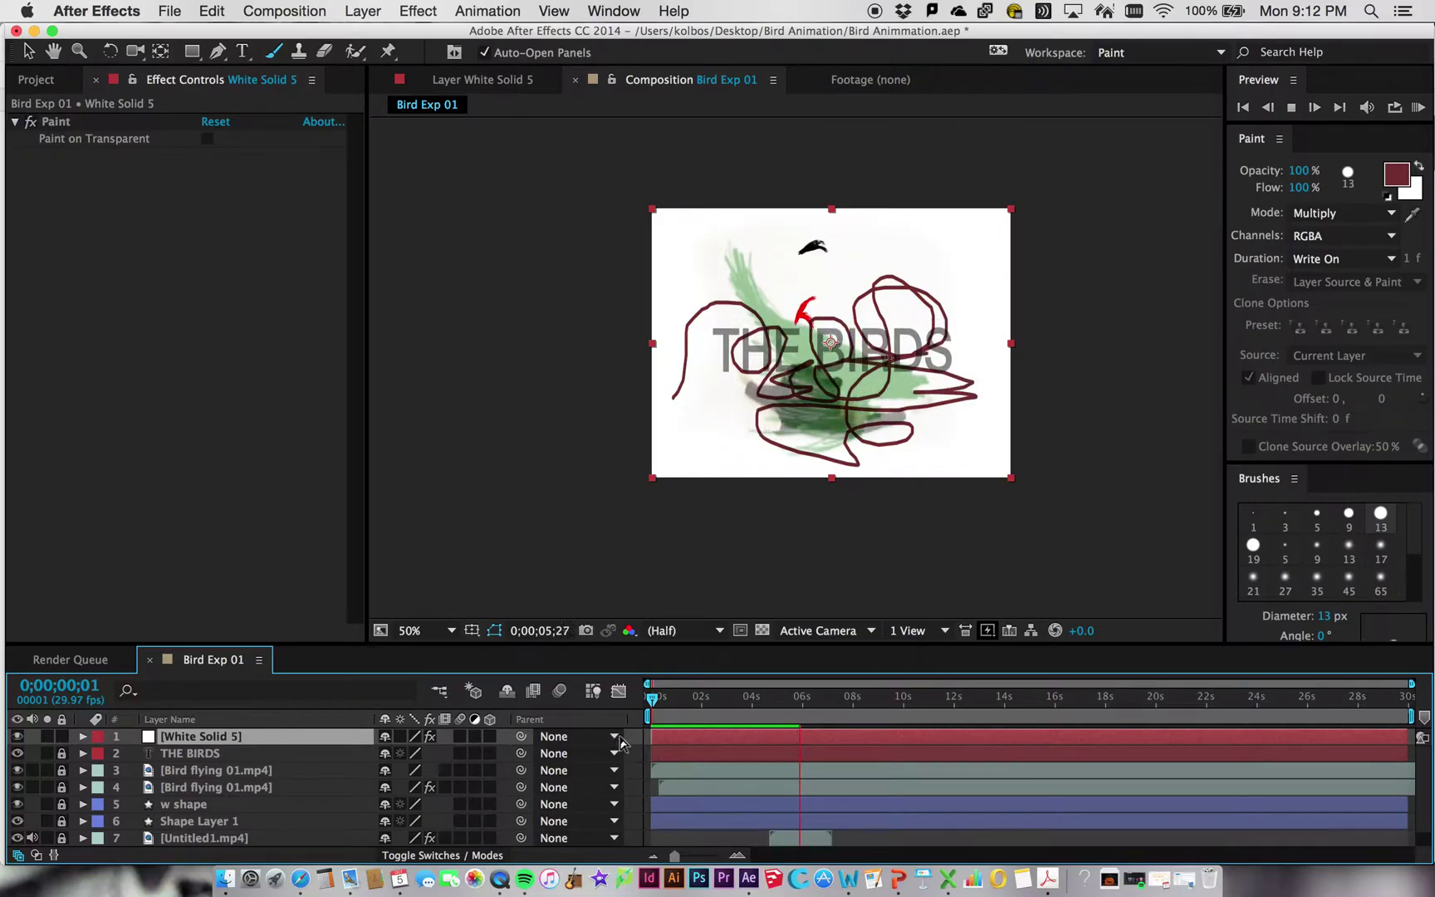
pyautogui.press('space')
# Step: Return to the solid's layer view, choose the 65 px soft brush and change the paint colour to a brighter red
pyautogui.click(510, 80)
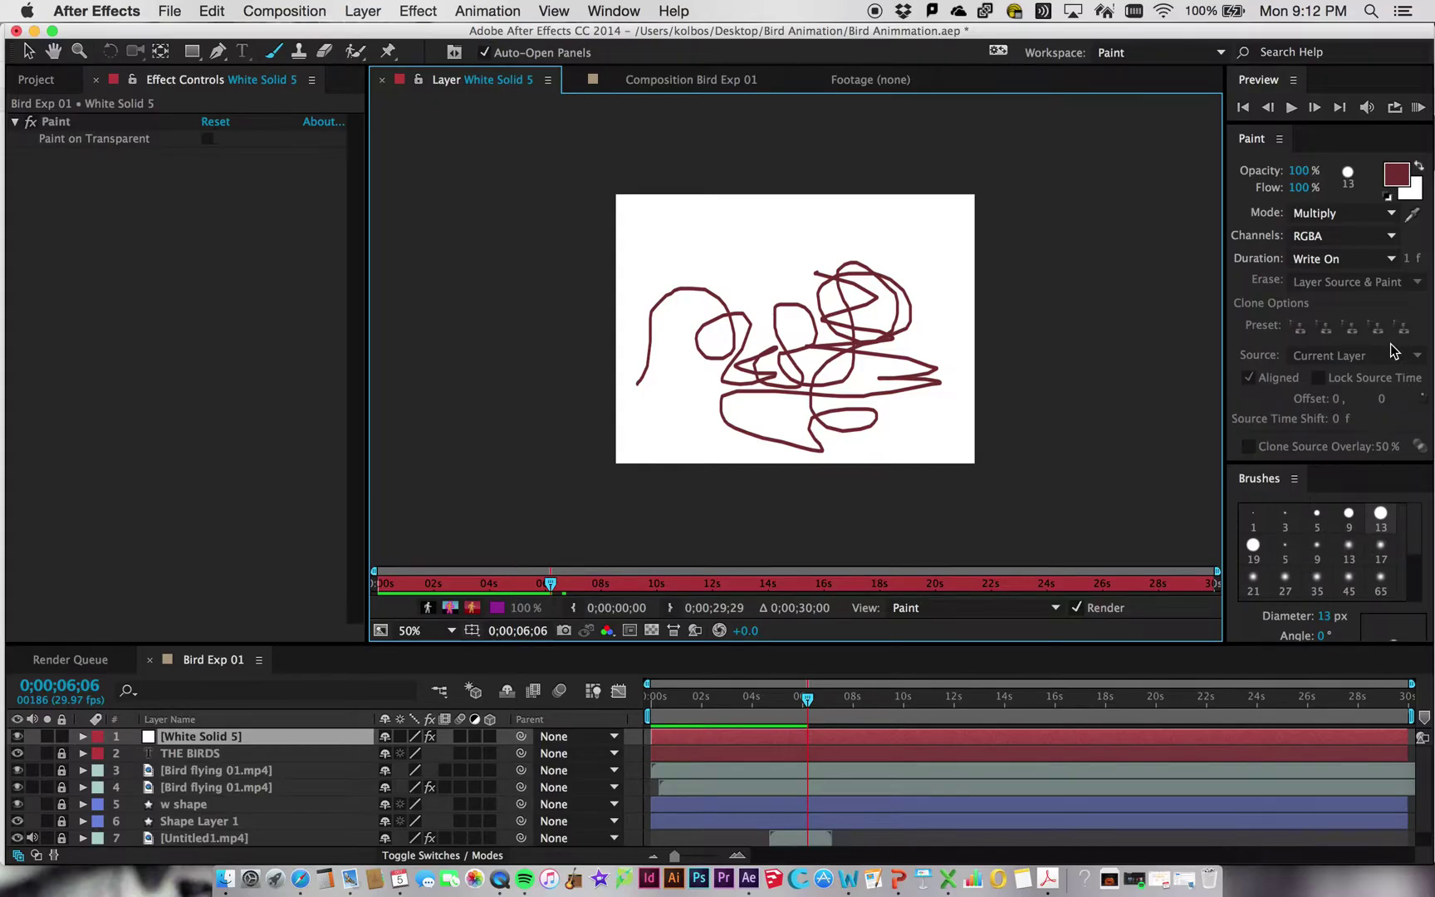
pyautogui.click(1382, 584)
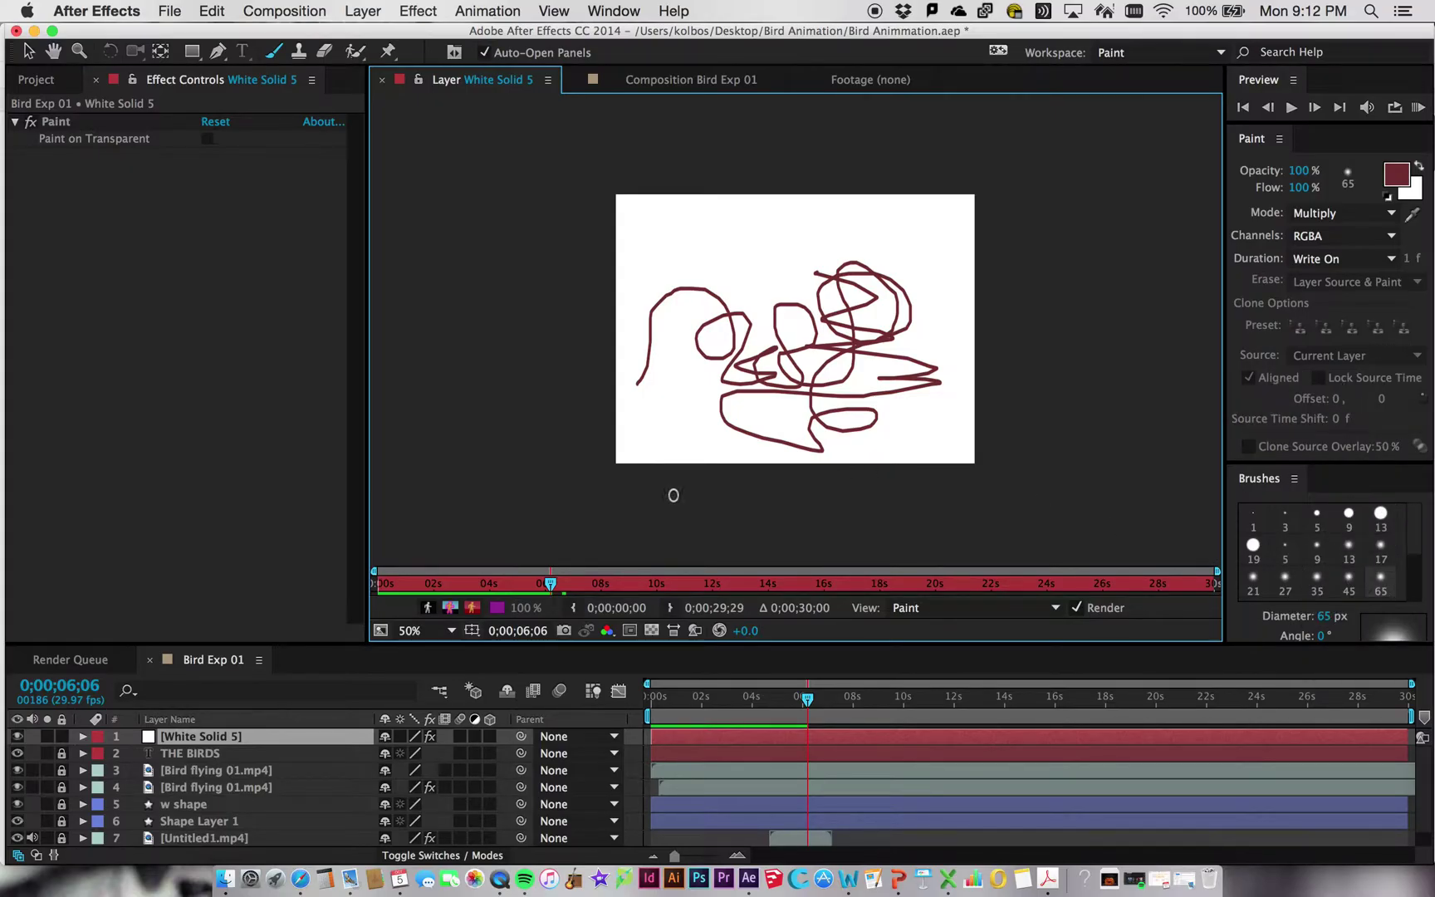
pyautogui.click(1395, 171)
pyautogui.moveTo(91, 222)
pyautogui.mouseDown()
pyautogui.moveTo(200, 234)
pyautogui.moveTo(224, 221)
pyautogui.mouseUp()
pyautogui.click(455, 156)
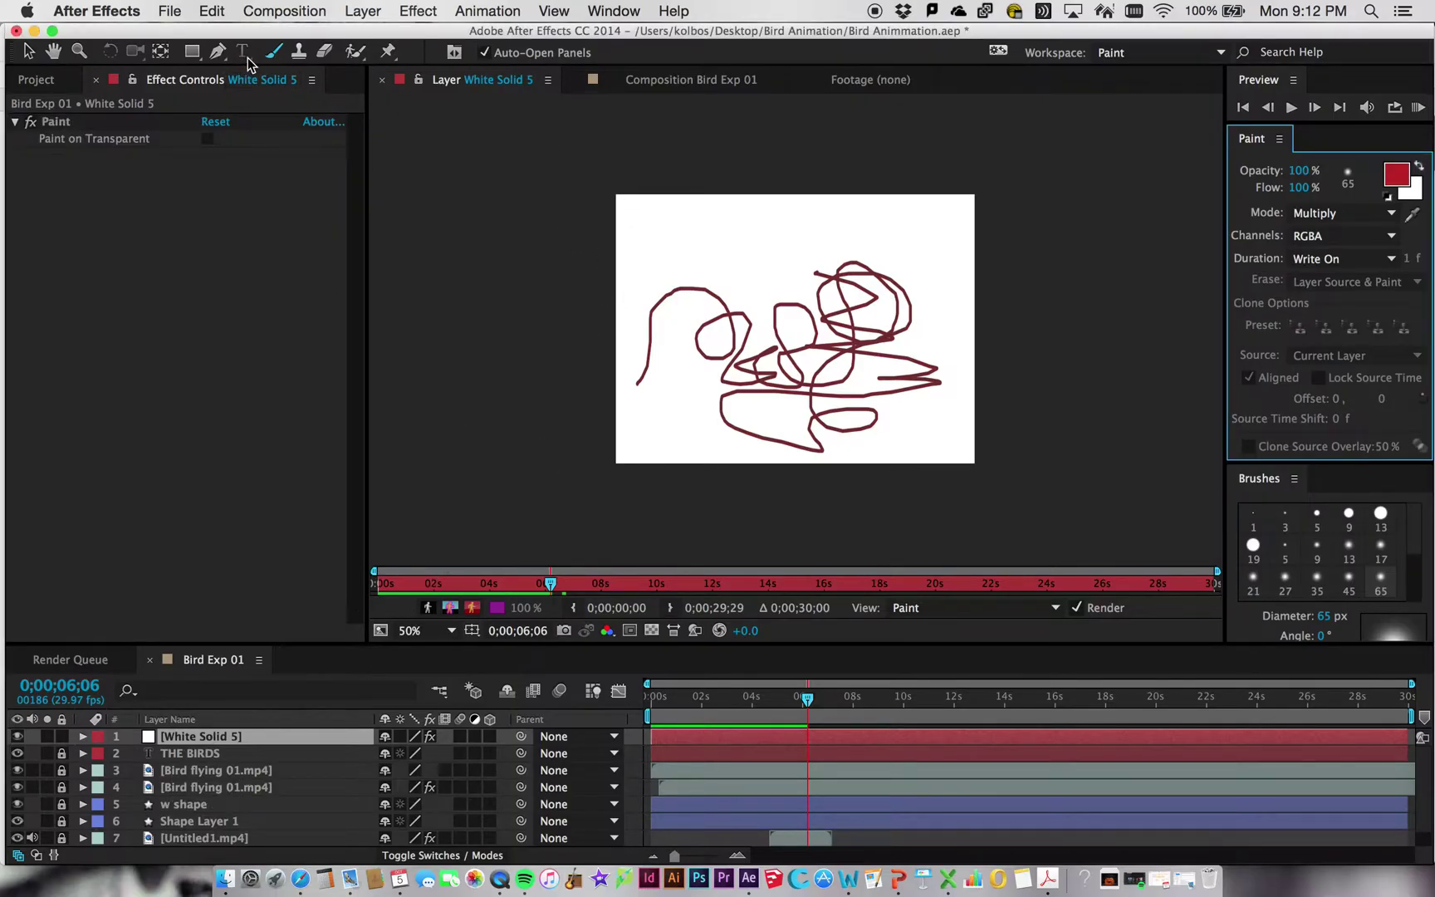
# Step: Paint a thick soft red stroke across the solid and review it in the Bird Exp 01 composition up to 0;00;11;00
pyautogui.click(273, 52)
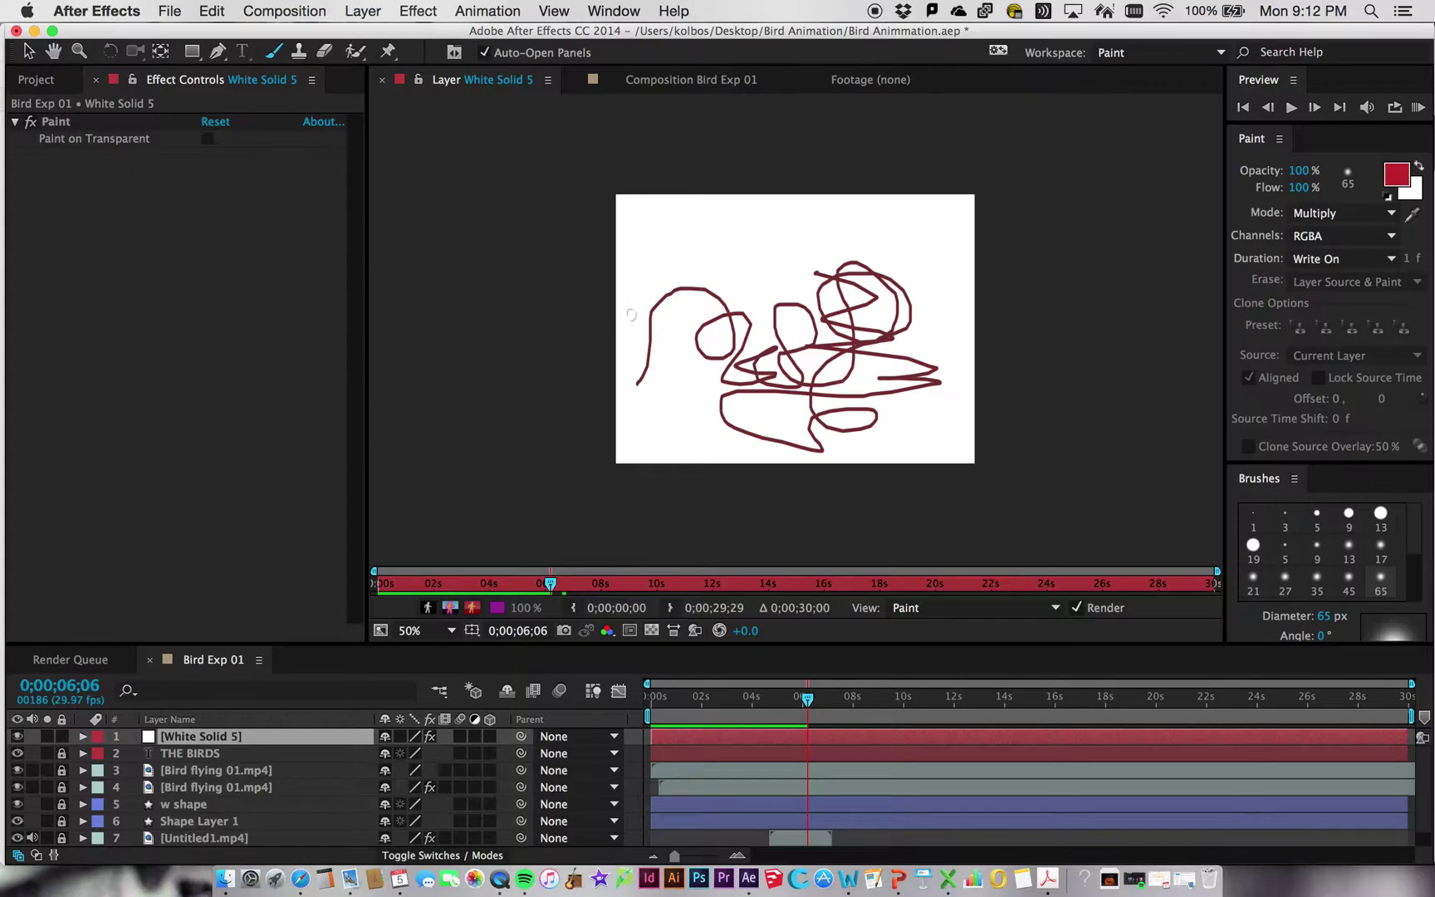
pyautogui.moveTo(621, 300)
pyautogui.mouseDown()
pyautogui.moveTo(692, 268)
pyautogui.moveTo(702, 375)
pyautogui.moveTo(738, 417)
pyautogui.moveTo(820, 377)
pyautogui.moveTo(756, 325)
pyautogui.moveTo(867, 324)
pyautogui.moveTo(803, 369)
pyautogui.moveTo(962, 312)
pyautogui.moveTo(864, 418)
pyautogui.moveTo(959, 376)
pyautogui.moveTo(968, 444)
pyautogui.moveTo(982, 446)
pyautogui.moveTo(955, 497)
pyautogui.mouseUp()
pyautogui.moveTo(803, 700)
pyautogui.mouseDown()
pyautogui.moveTo(950, 694)
pyautogui.moveTo(772, 696)
pyautogui.moveTo(922, 695)
pyautogui.mouseUp()
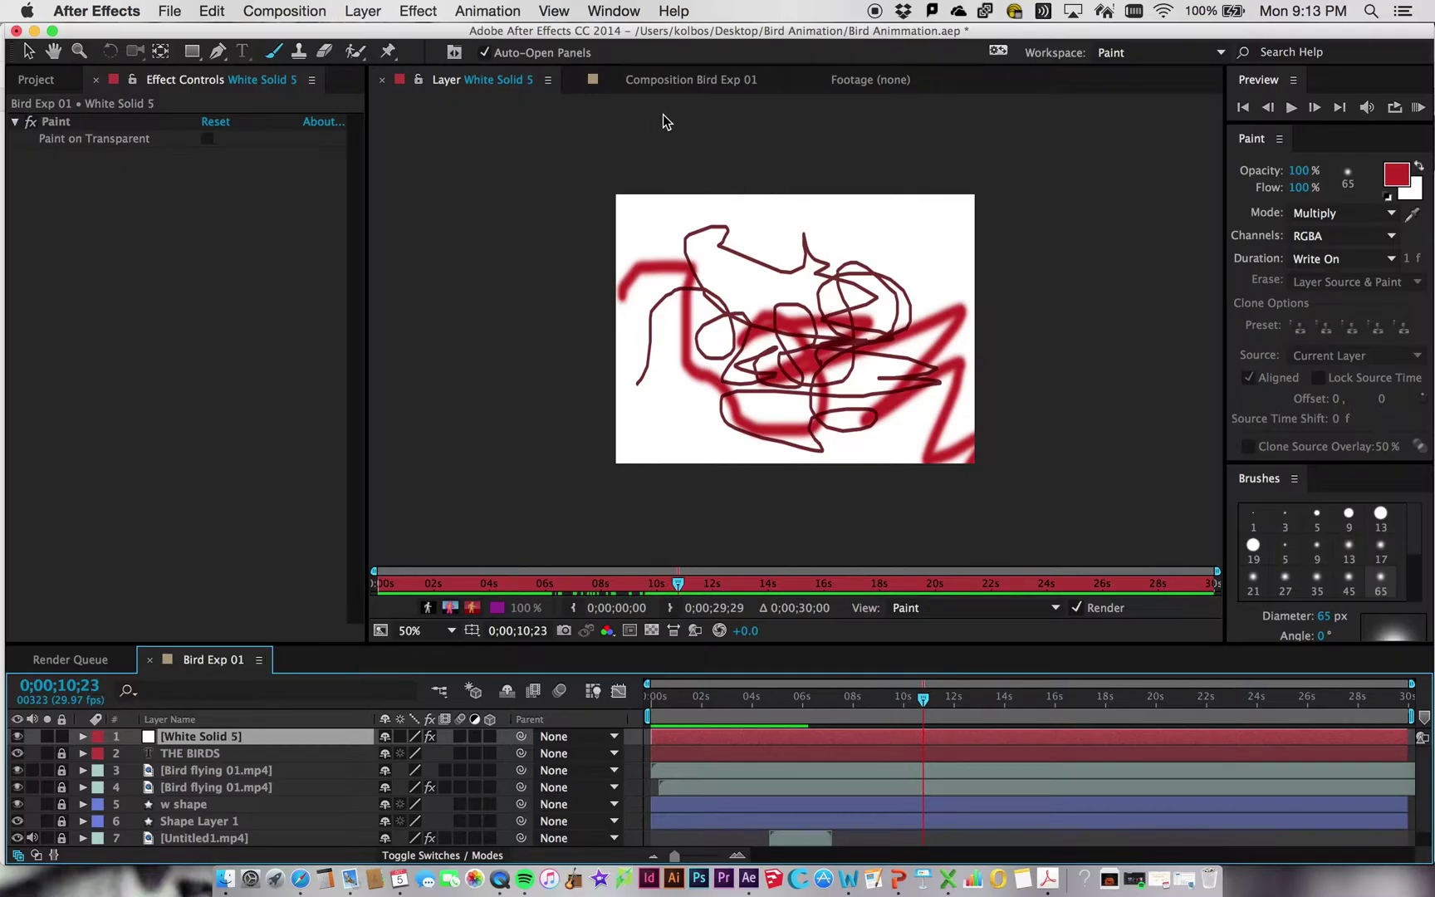
pyautogui.click(671, 87)
pyautogui.moveTo(922, 699)
pyautogui.mouseDown()
pyautogui.moveTo(812, 702)
pyautogui.moveTo(928, 699)
pyautogui.mouseUp()
pyautogui.press('F2')
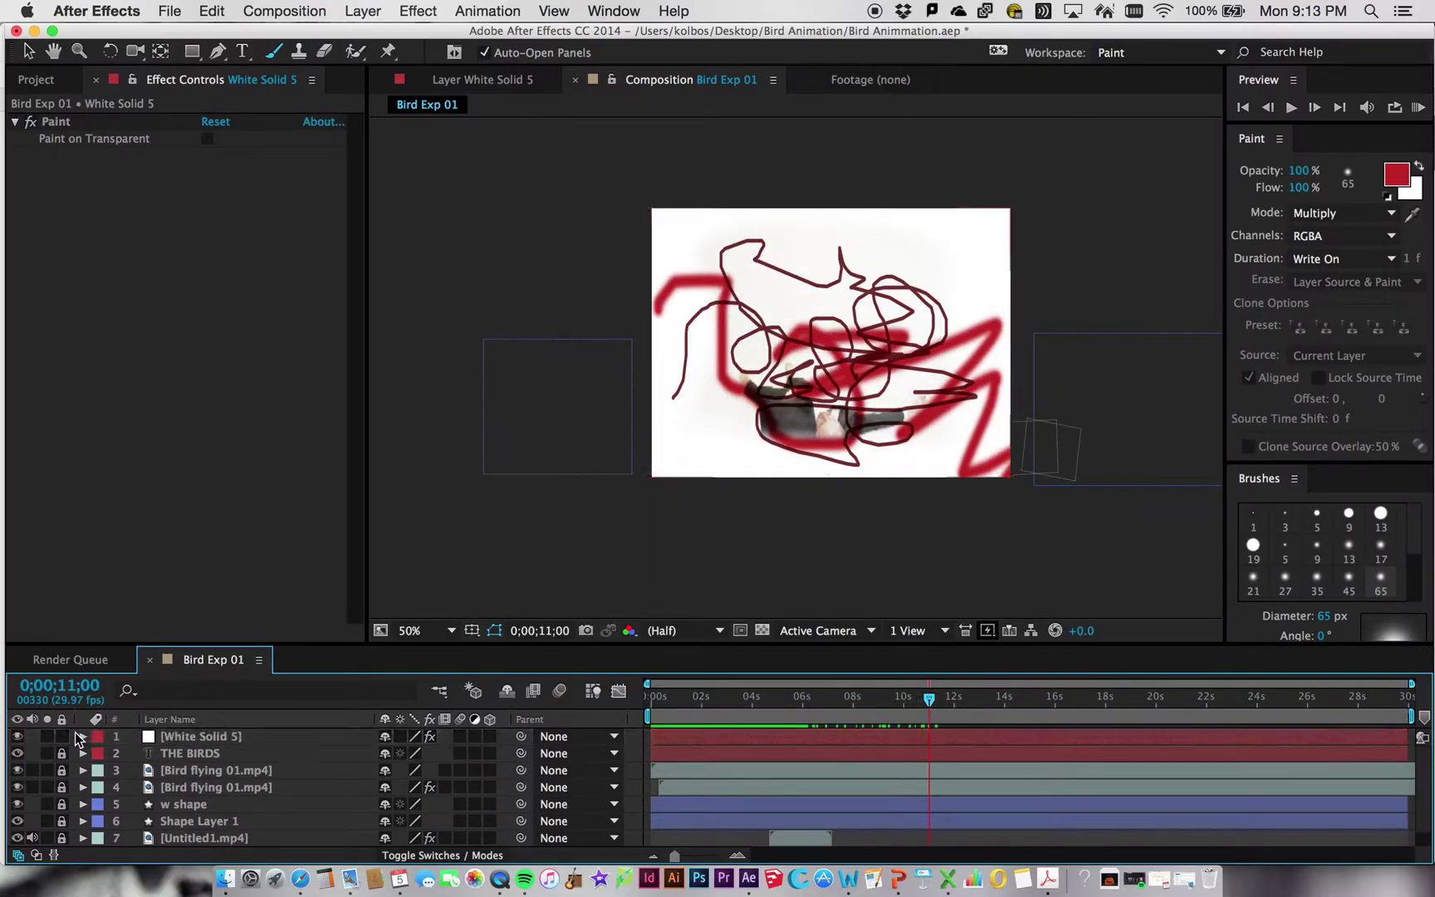
# Step: Animate White Solid 5's Position with a keyframe at 0;00;11;00 and one at 0;00;01;08 with the layer moved to 312, 552
pyautogui.click(81, 736)
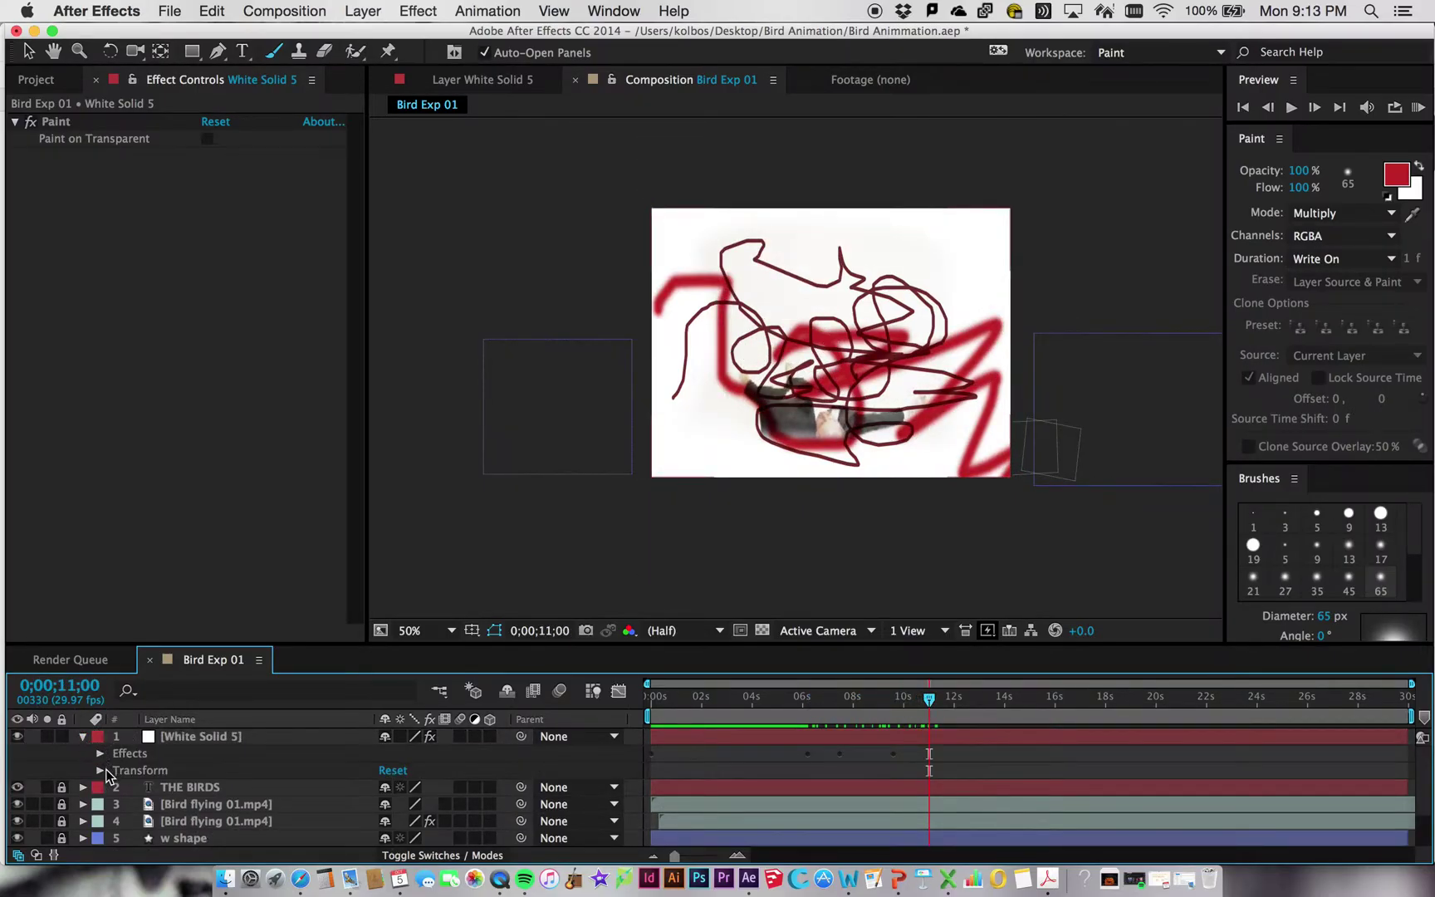
pyautogui.click(101, 770)
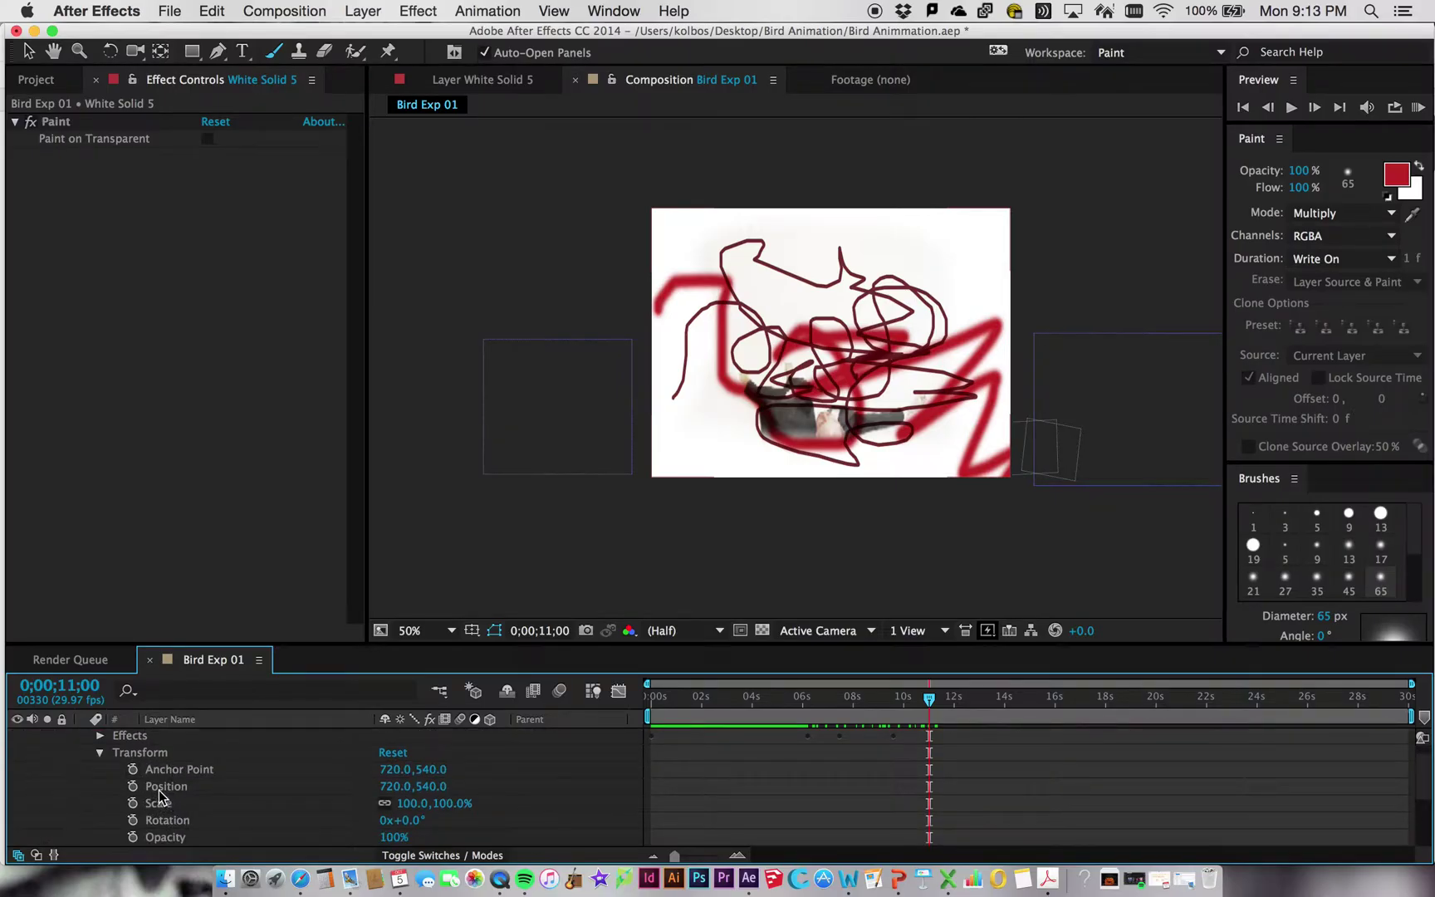
pyautogui.click(132, 786)
pyautogui.moveTo(929, 700); pyautogui.dragTo(683, 703)
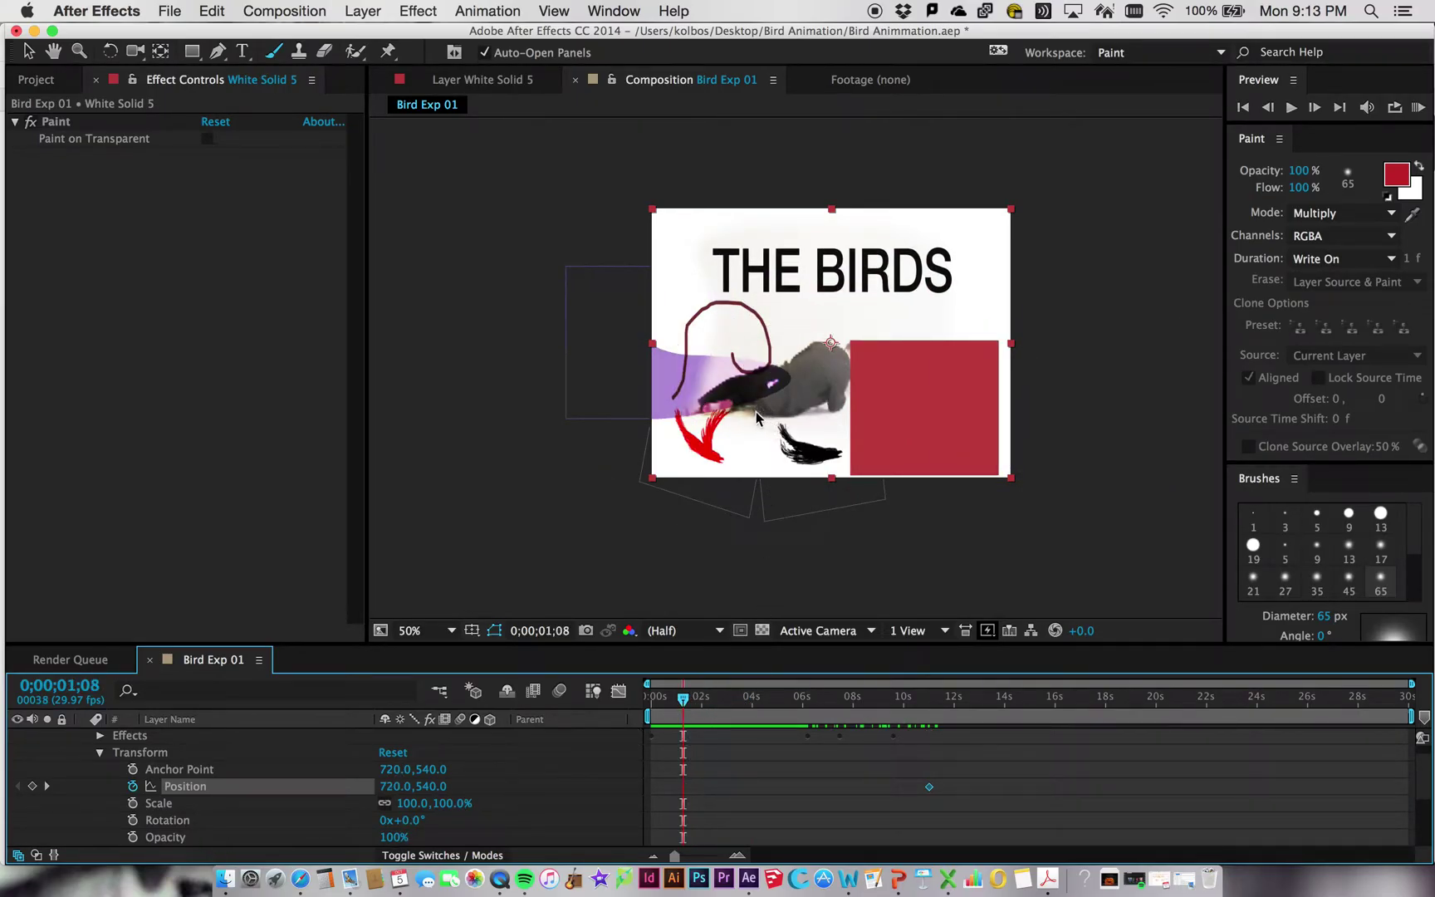
pyautogui.moveTo(755, 411); pyautogui.dragTo(655, 415)
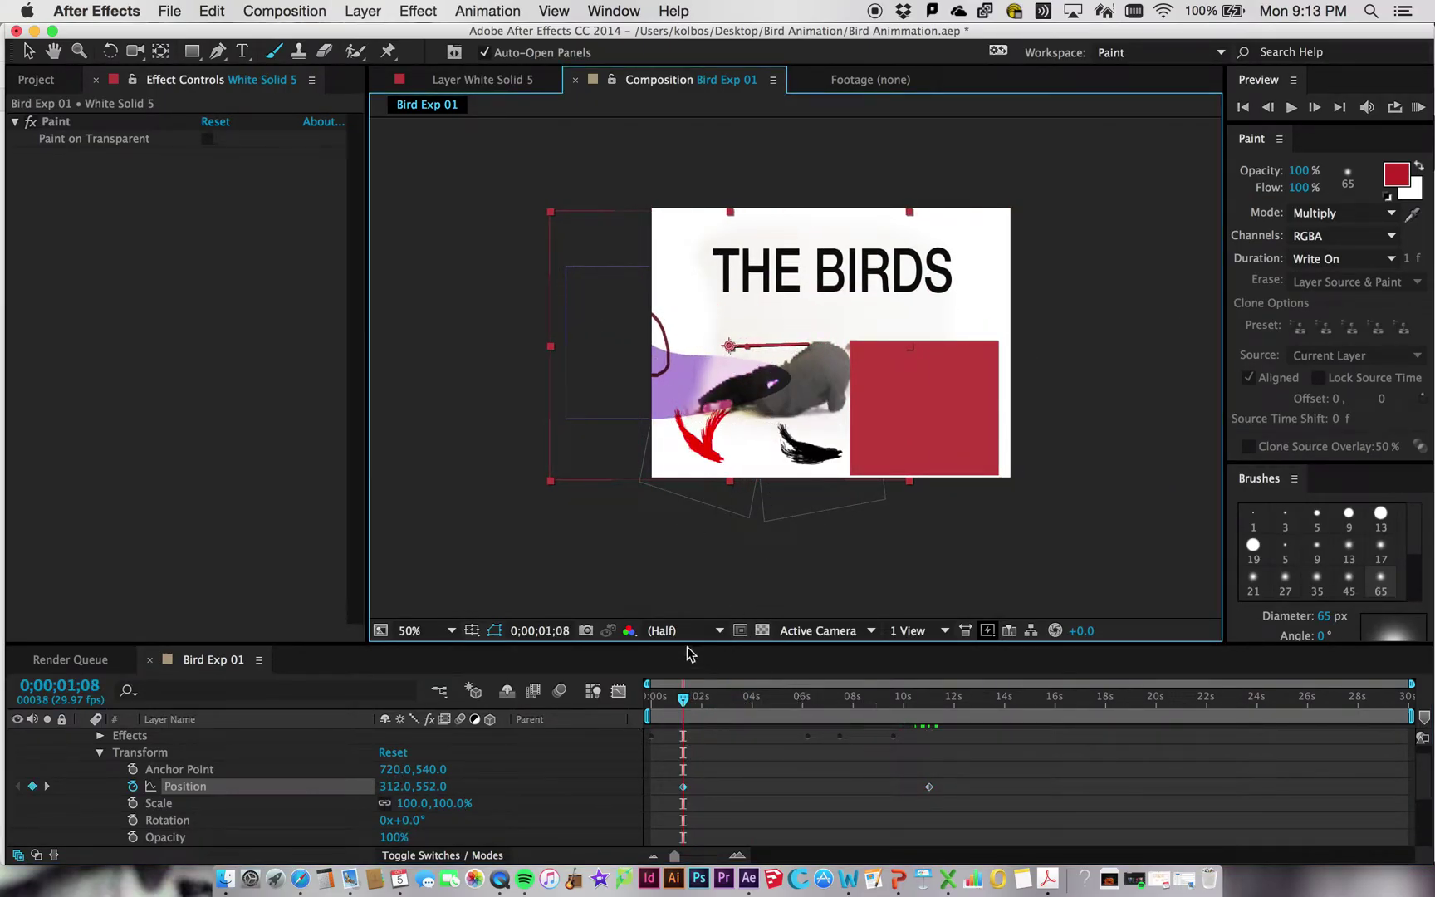
# Step: Lower White Solid 5's opacity to 11%, check the motion around 0;00;09;04 and collapse the layer's properties
pyautogui.moveTo(679, 711); pyautogui.dragTo(853, 706)
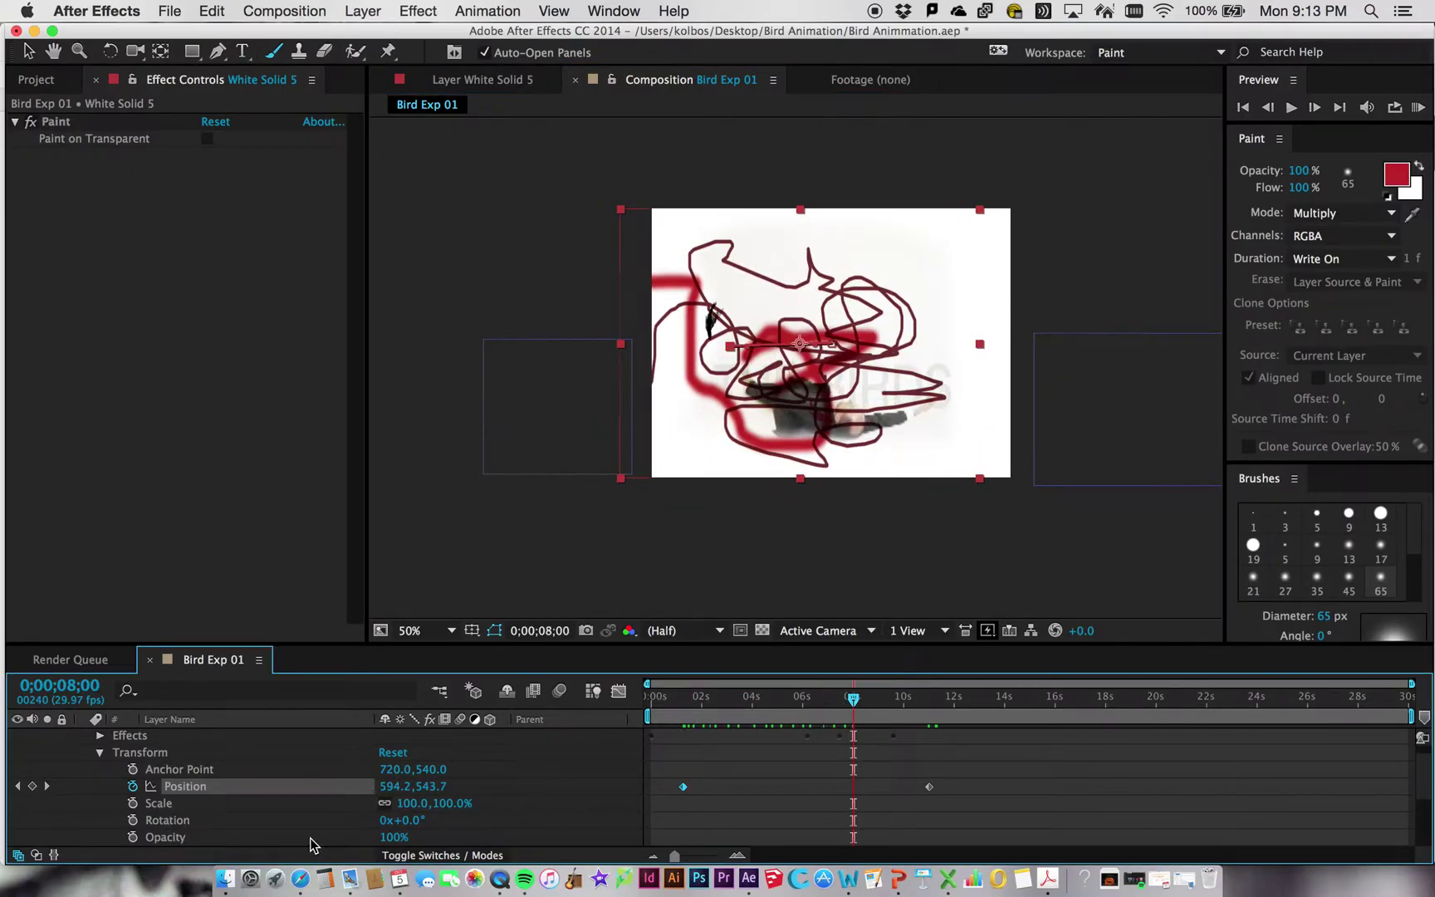
pyautogui.moveTo(384, 839); pyautogui.dragTo(303, 834)
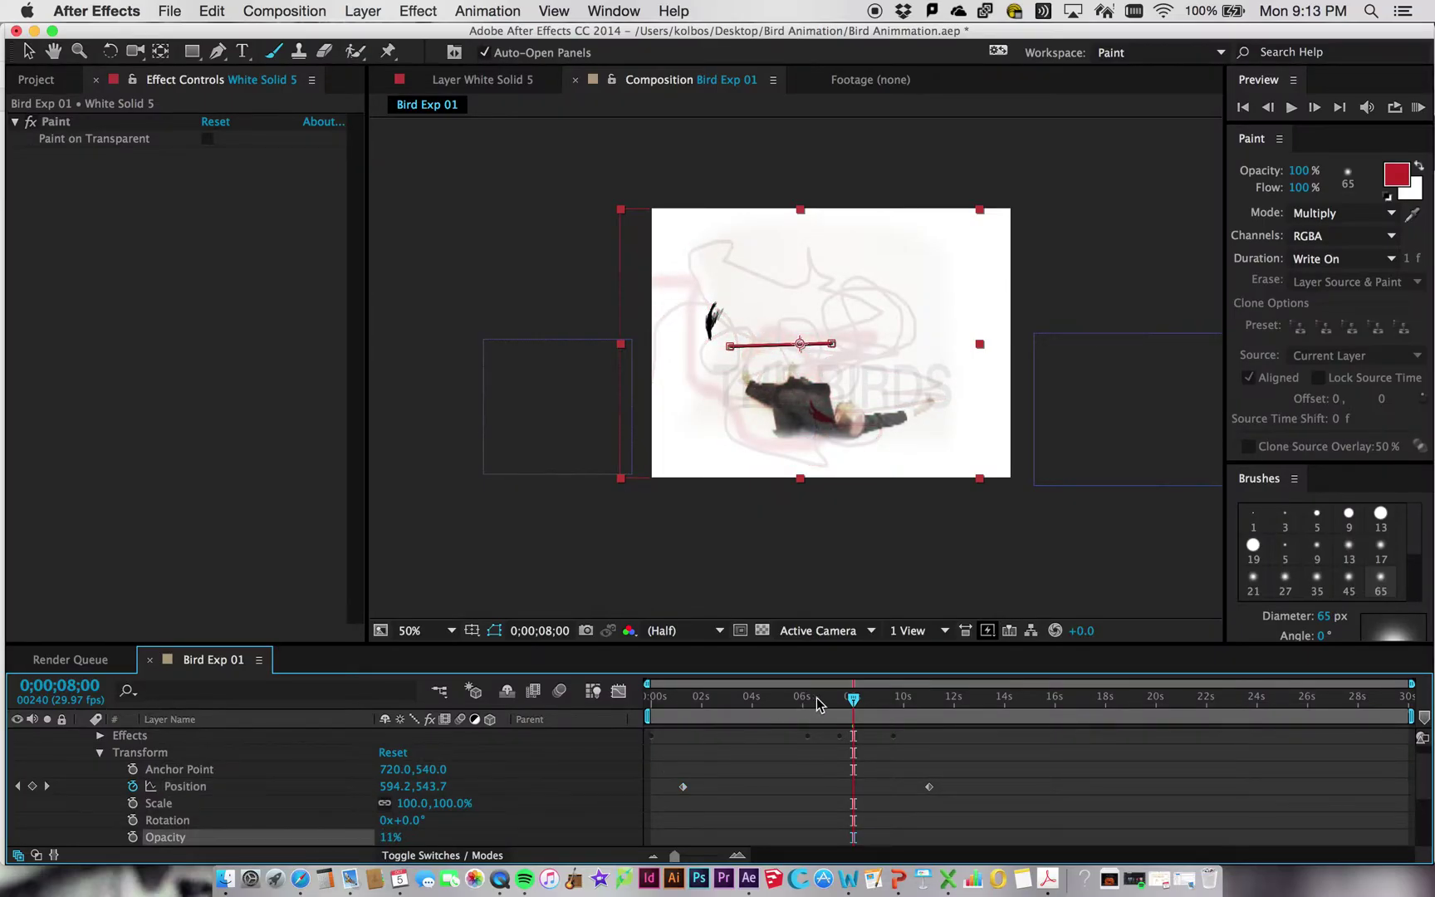
pyautogui.moveTo(855, 702)
pyautogui.mouseDown()
pyautogui.moveTo(797, 698)
pyautogui.moveTo(913, 698)
pyautogui.moveTo(657, 698)
pyautogui.moveTo(881, 698)
pyautogui.mouseUp()
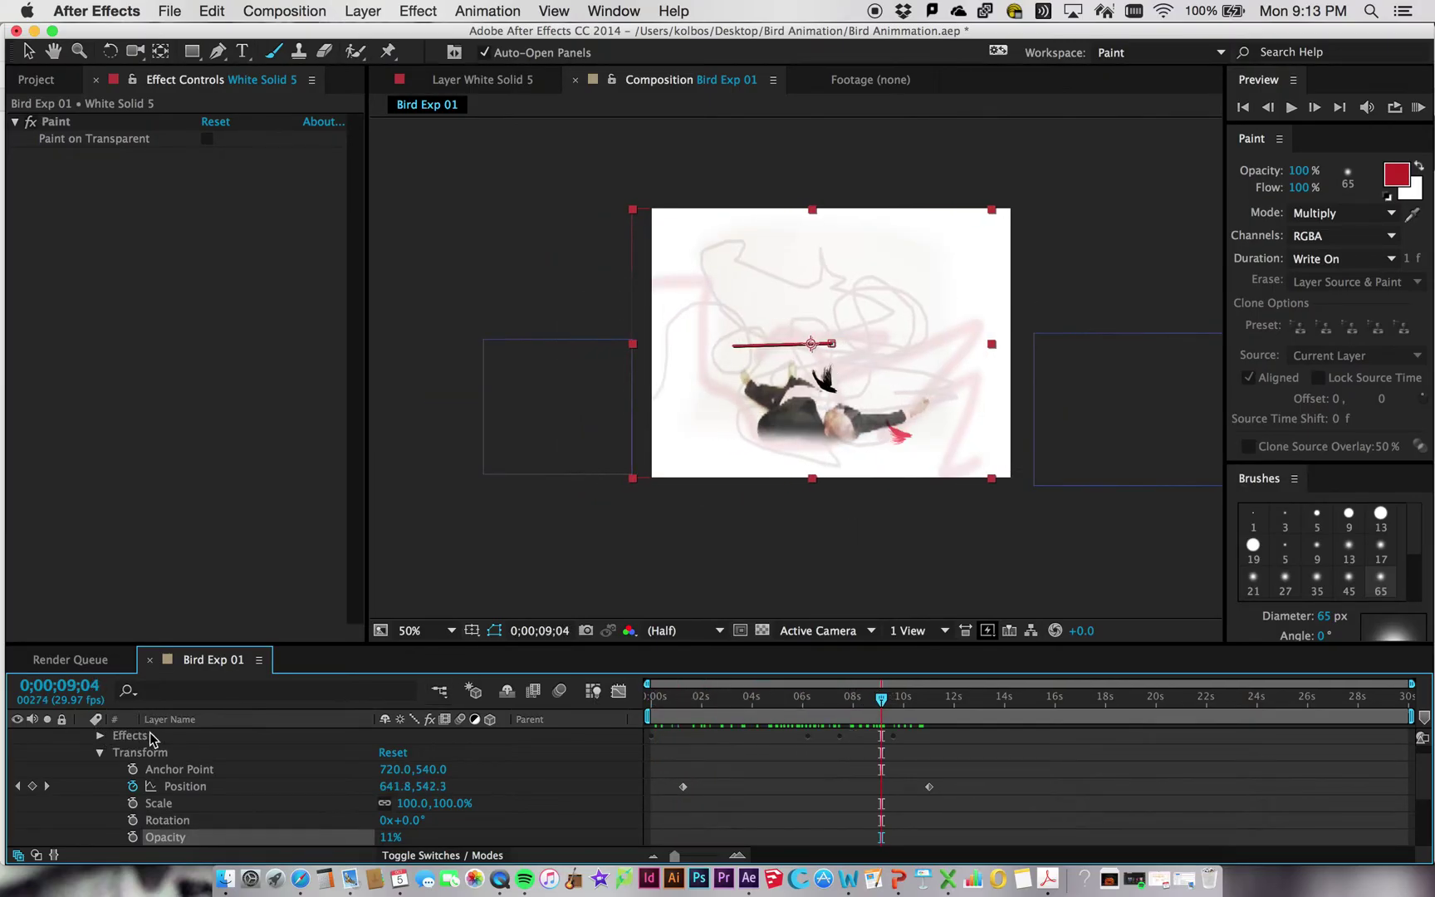
pyautogui.scroll(-2, 174, 750)
pyautogui.scroll(1, 162, 750)
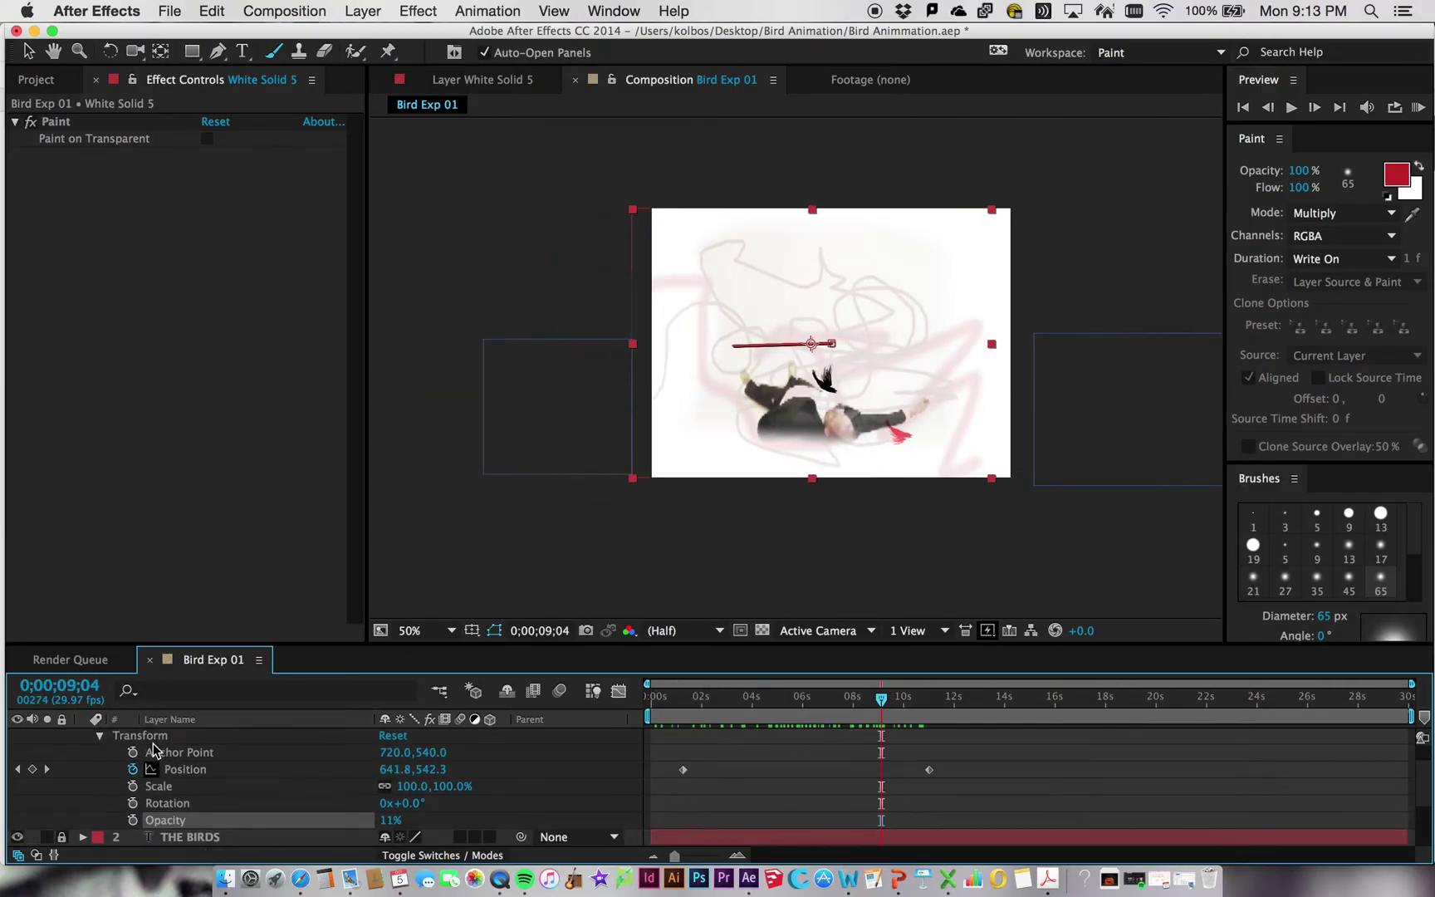
pyautogui.click(99, 737)
pyautogui.scroll(3, 123, 775)
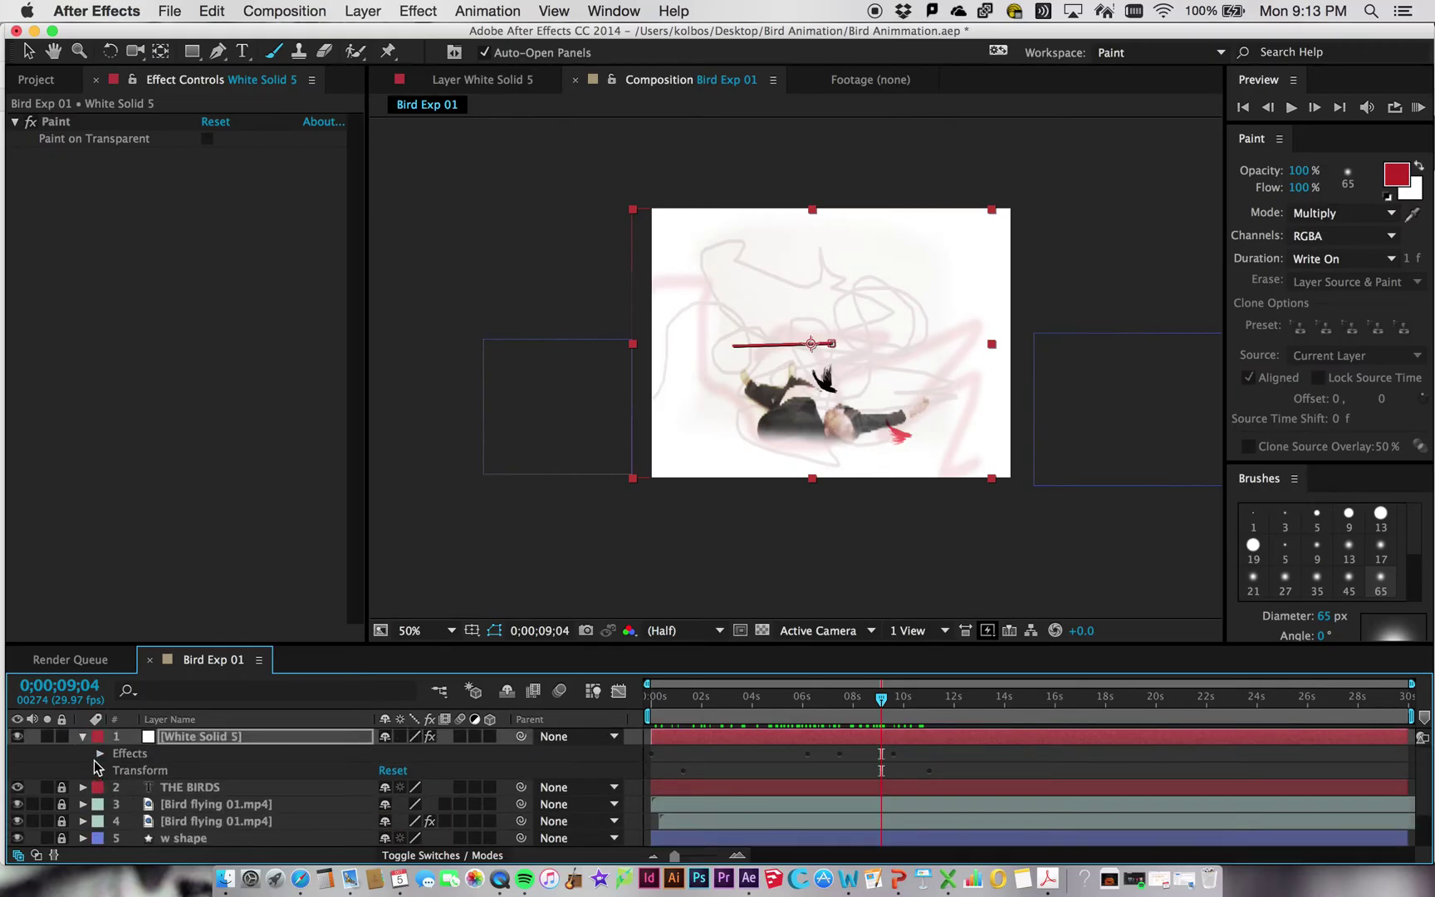
pyautogui.click(82, 736)
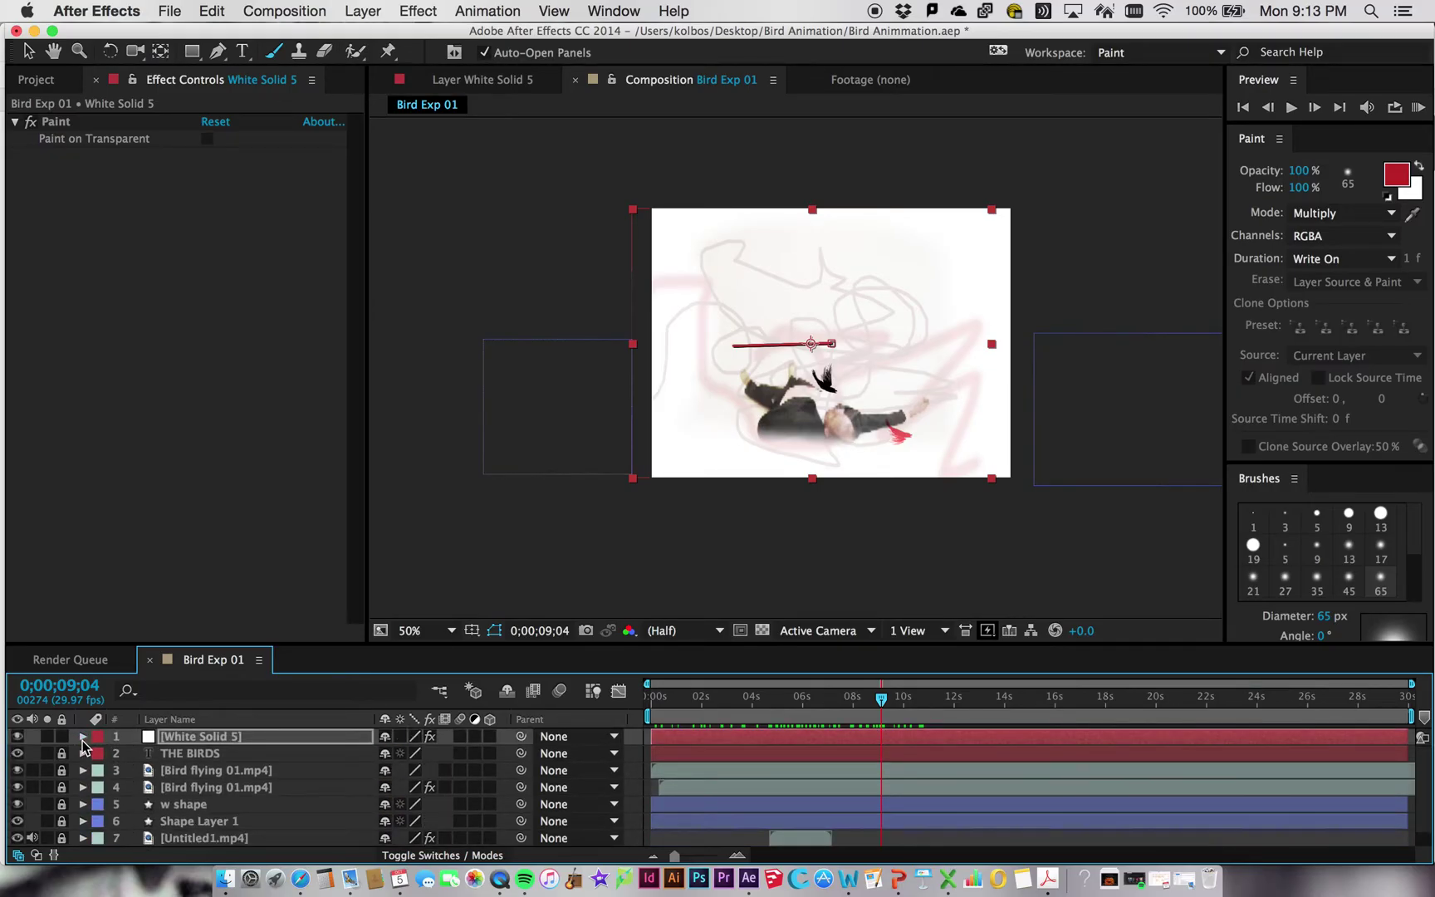